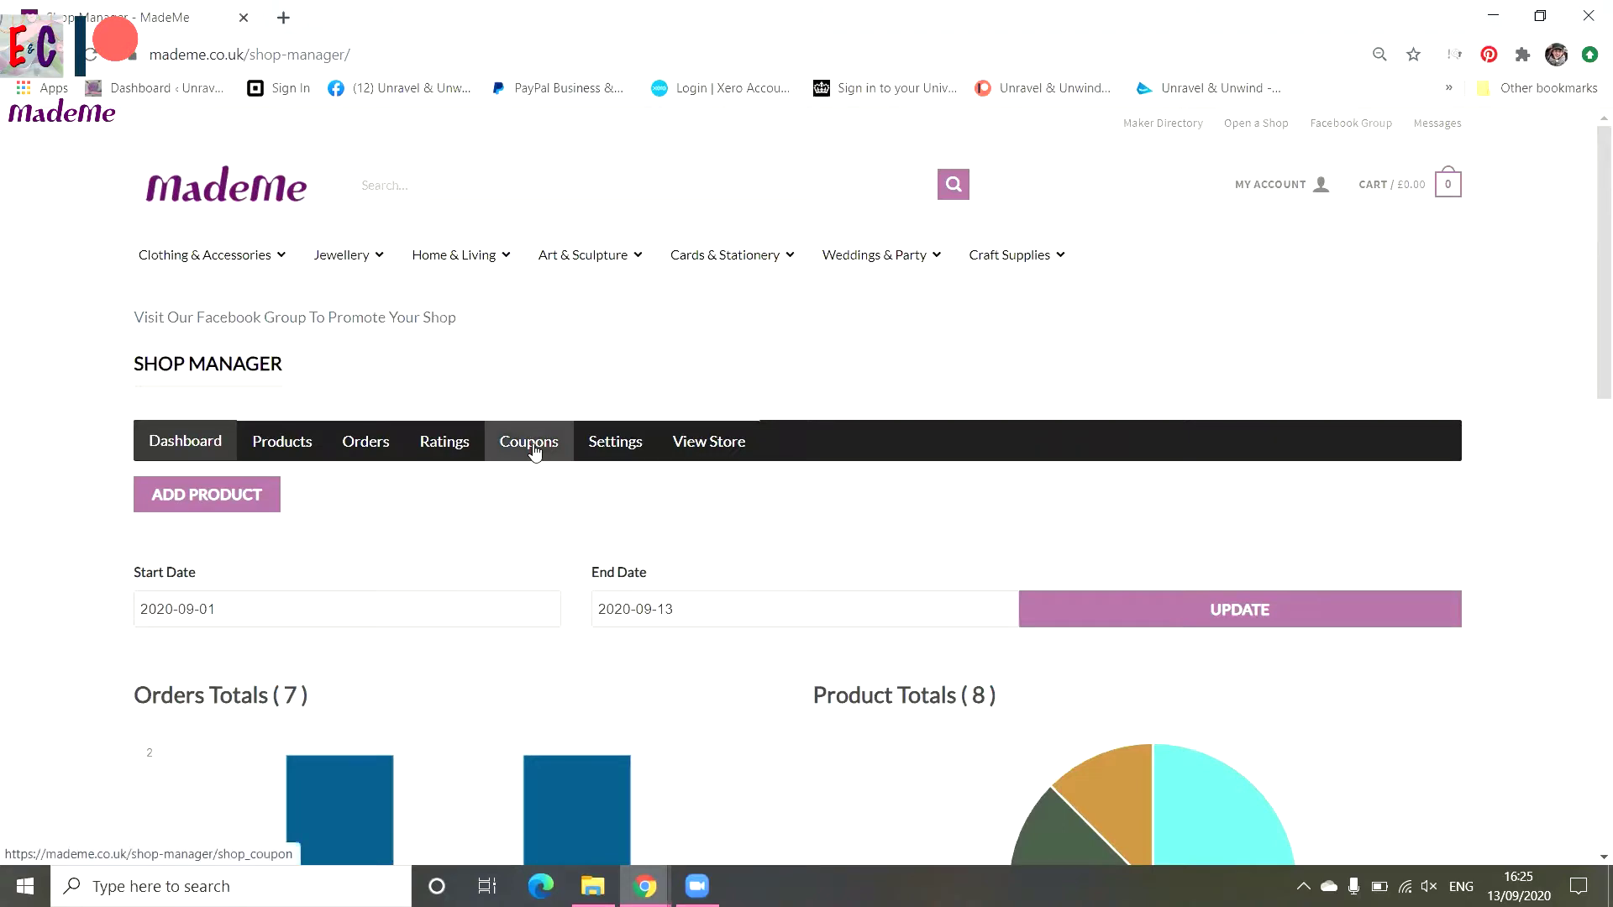
# Step: Show the shop's coupons list with the existing 10%Hoooked percentage coupon
pyautogui.click(535, 450)
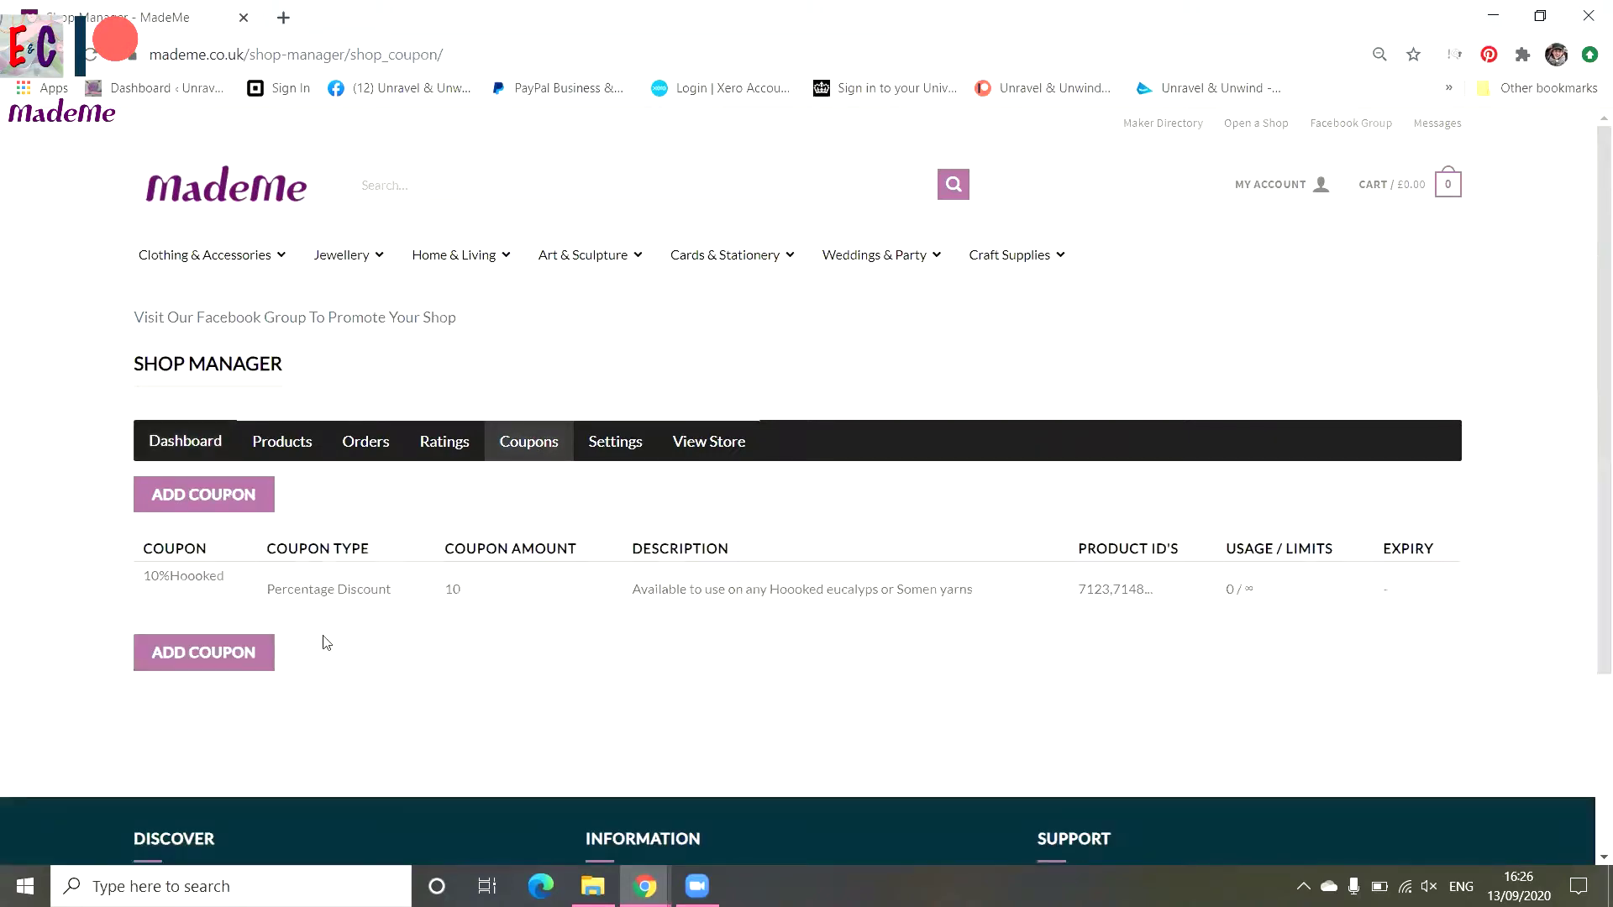
pyautogui.moveTo(216, 613)
# Step: Start a new coupon with the code mademe10
pyautogui.click(212, 658)
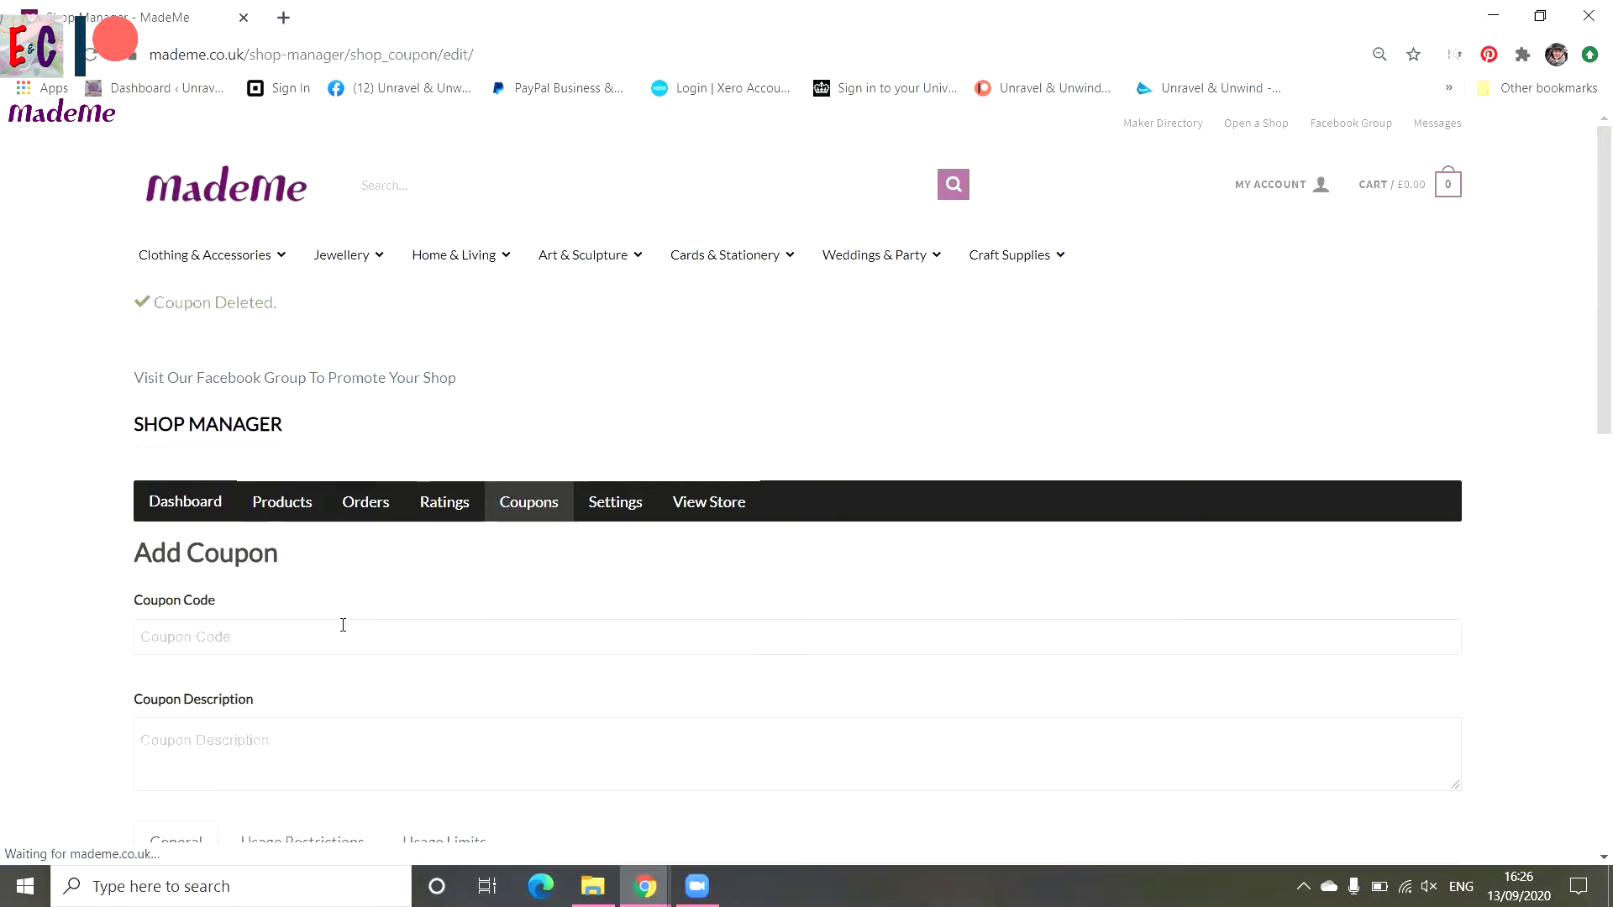
pyautogui.scroll(-1, 343, 625)
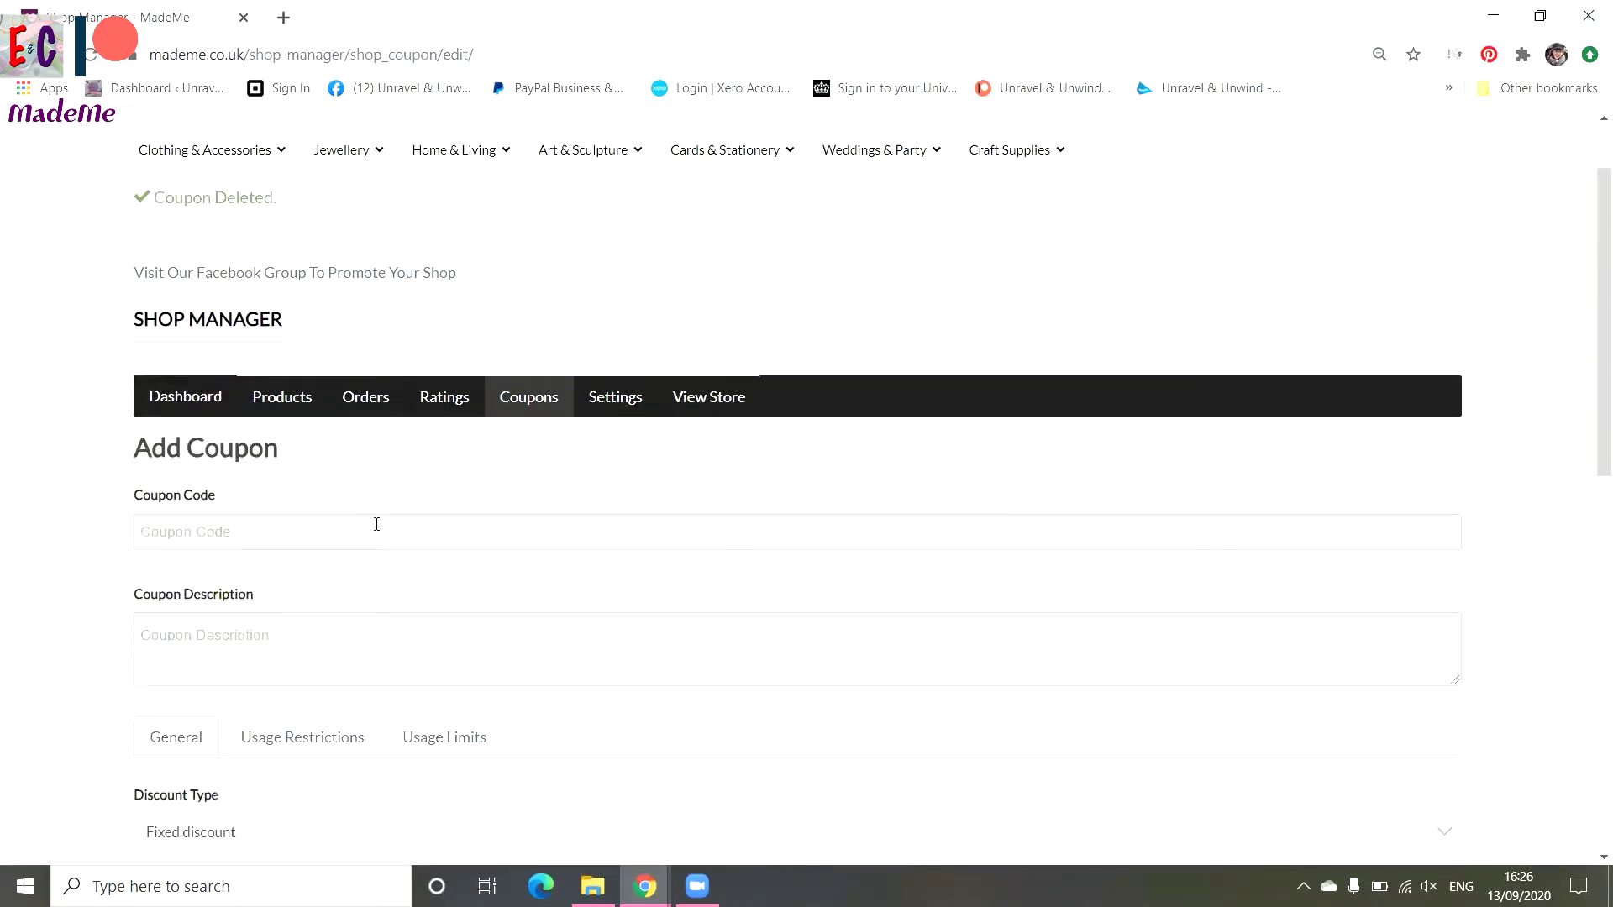
pyautogui.click(376, 524)
pyautogui.write('ma')
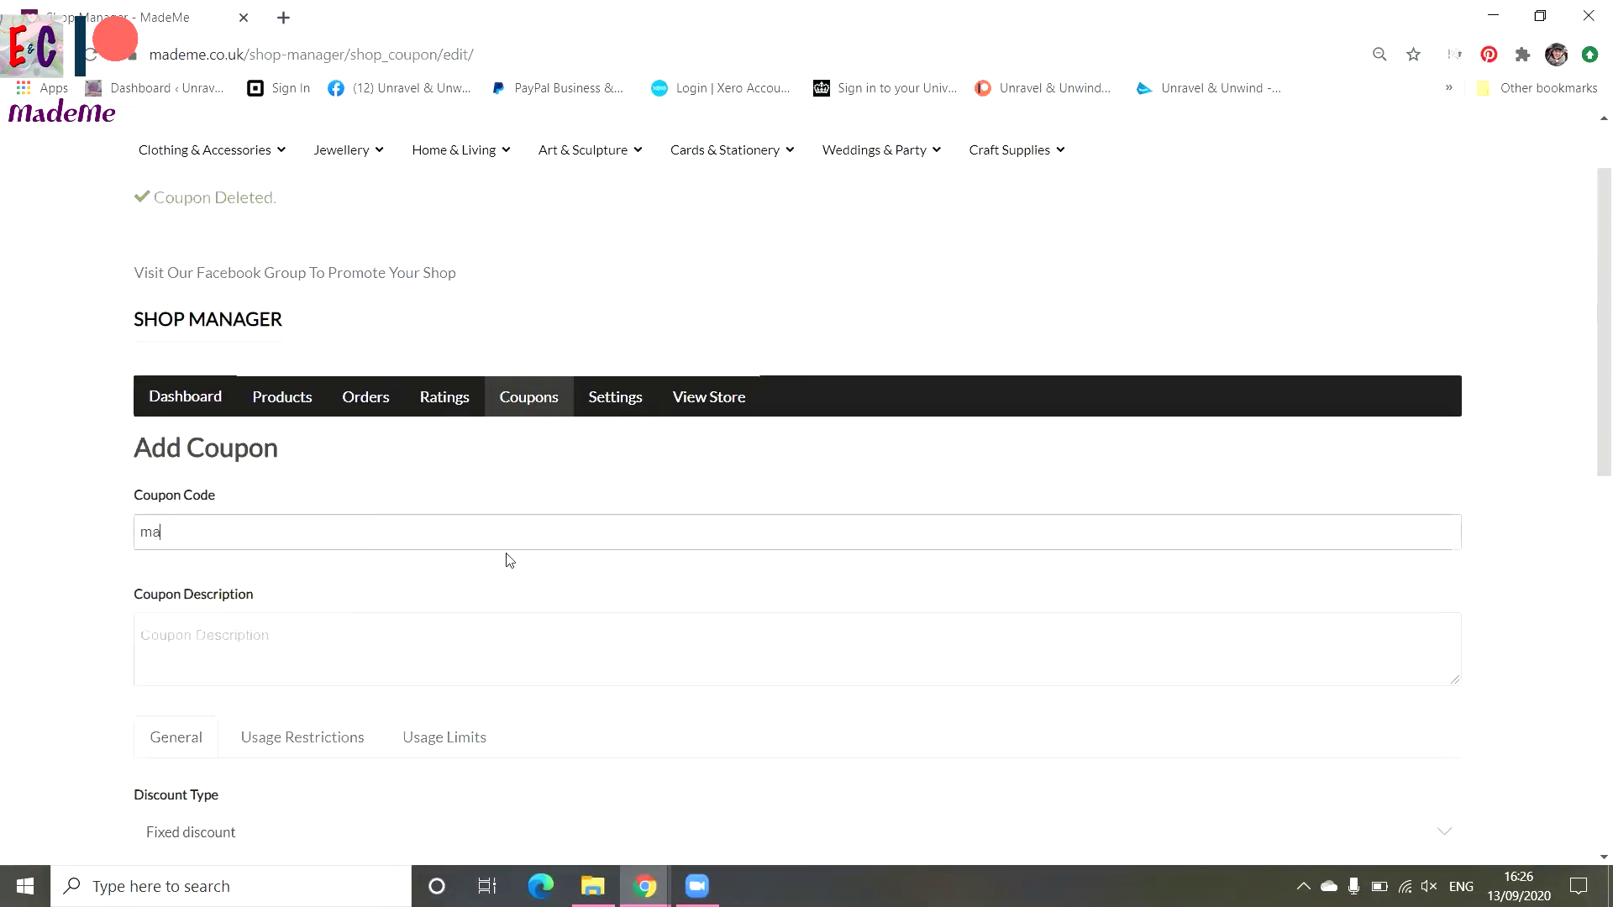
pyautogui.write('deme10')
# Step: Enter the coupon description '10% off patterns and yarns'
pyautogui.click(479, 631)
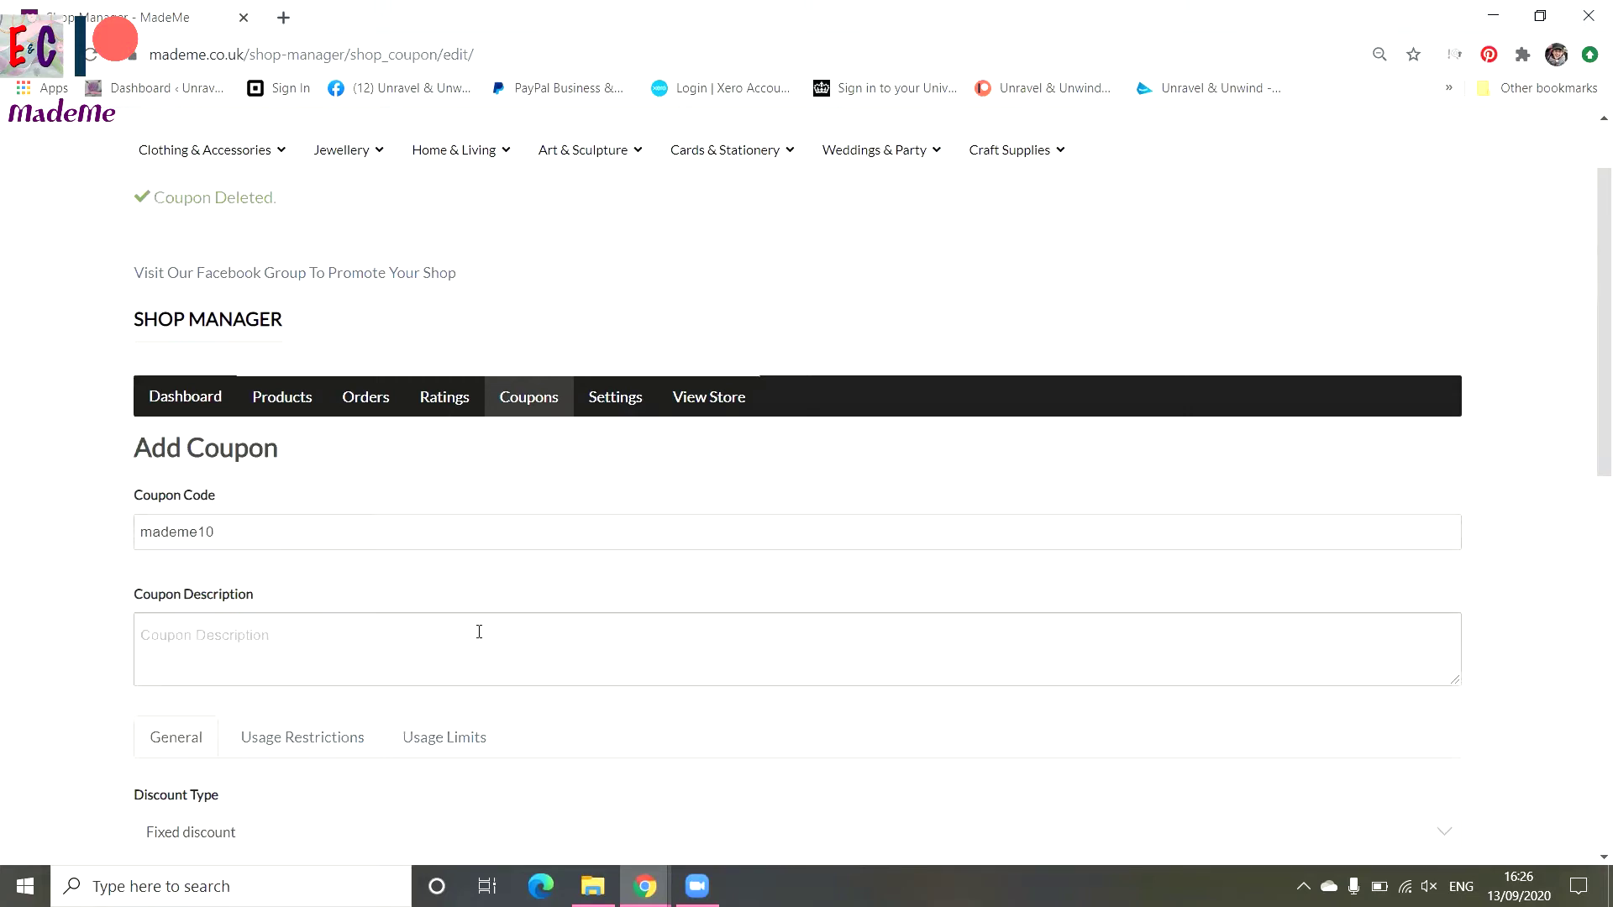
pyautogui.scroll(-1, 504, 613)
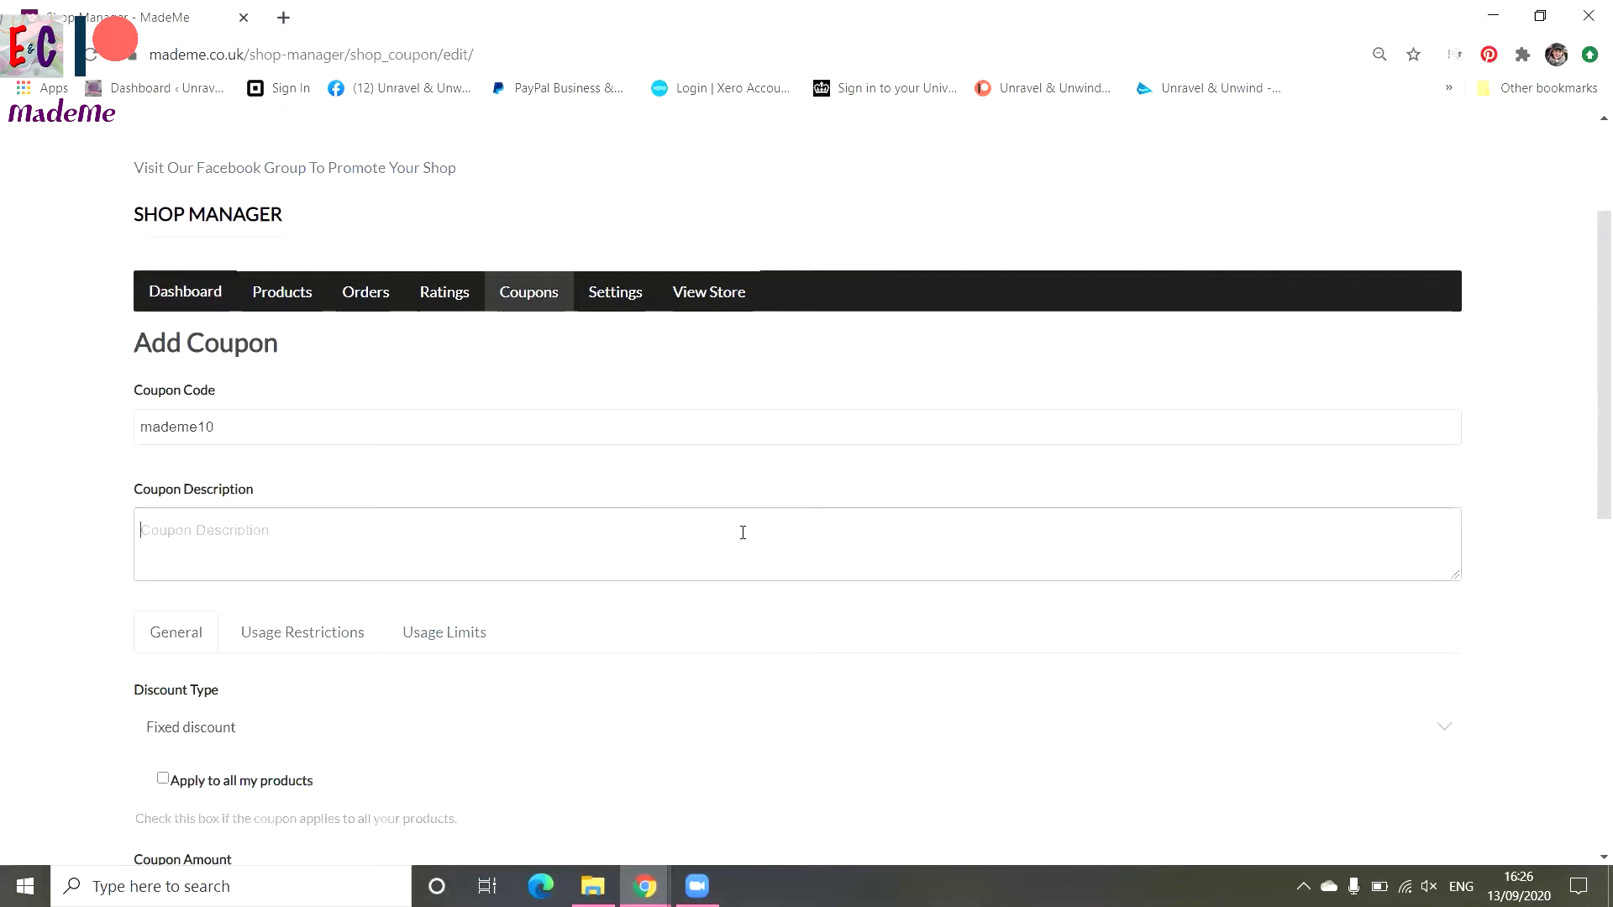
pyautogui.write('10% ')
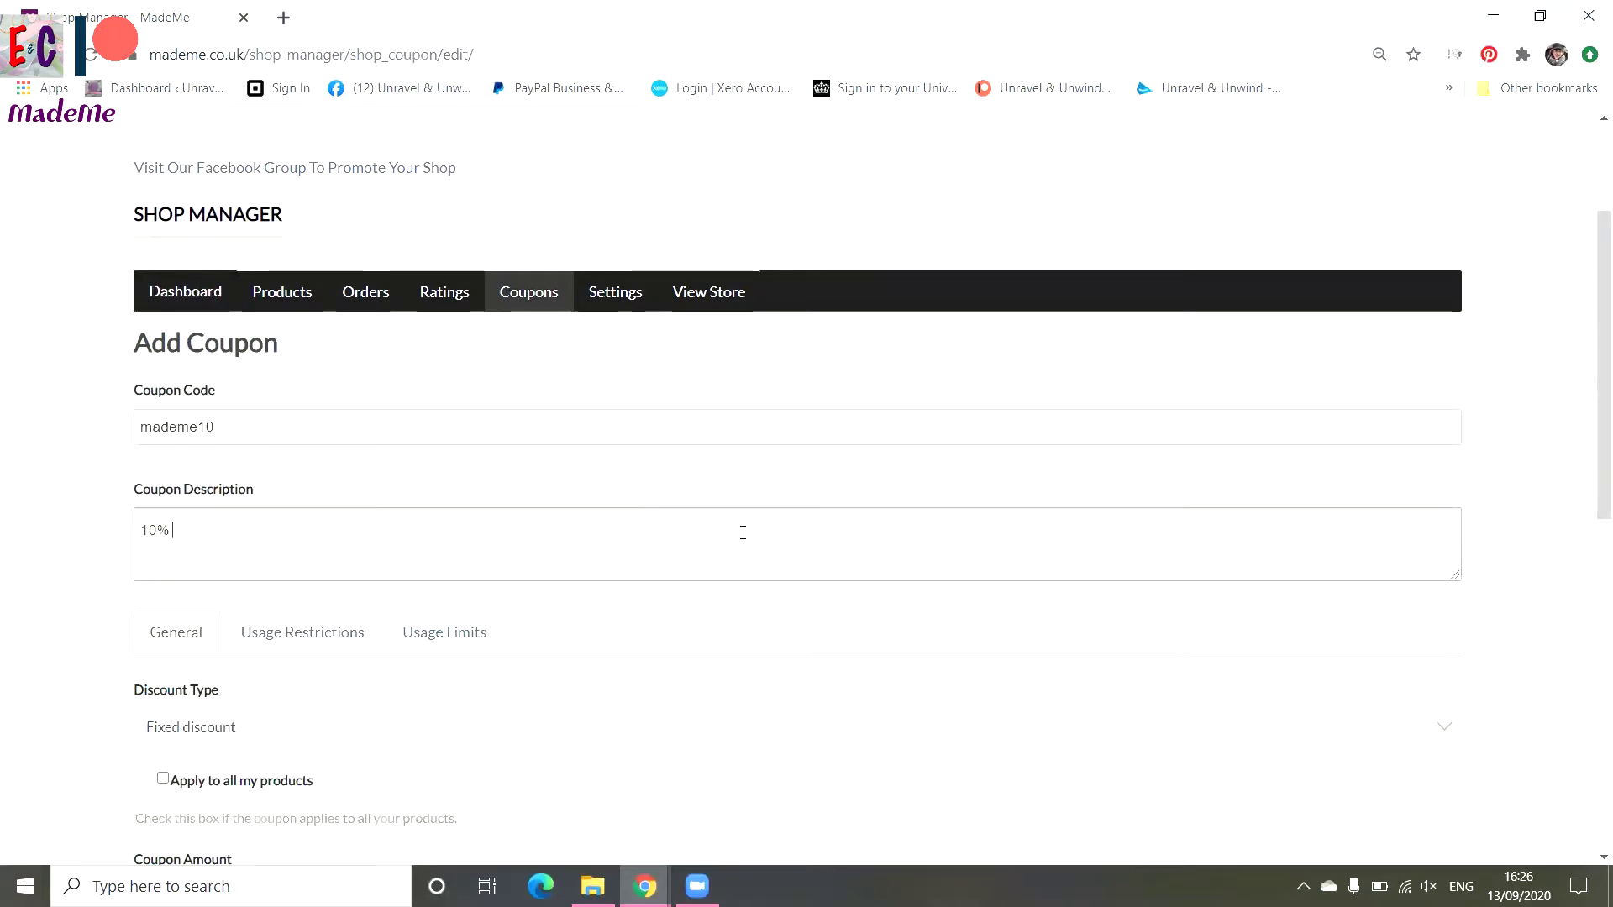
pyautogui.write('off patterns and yarns')
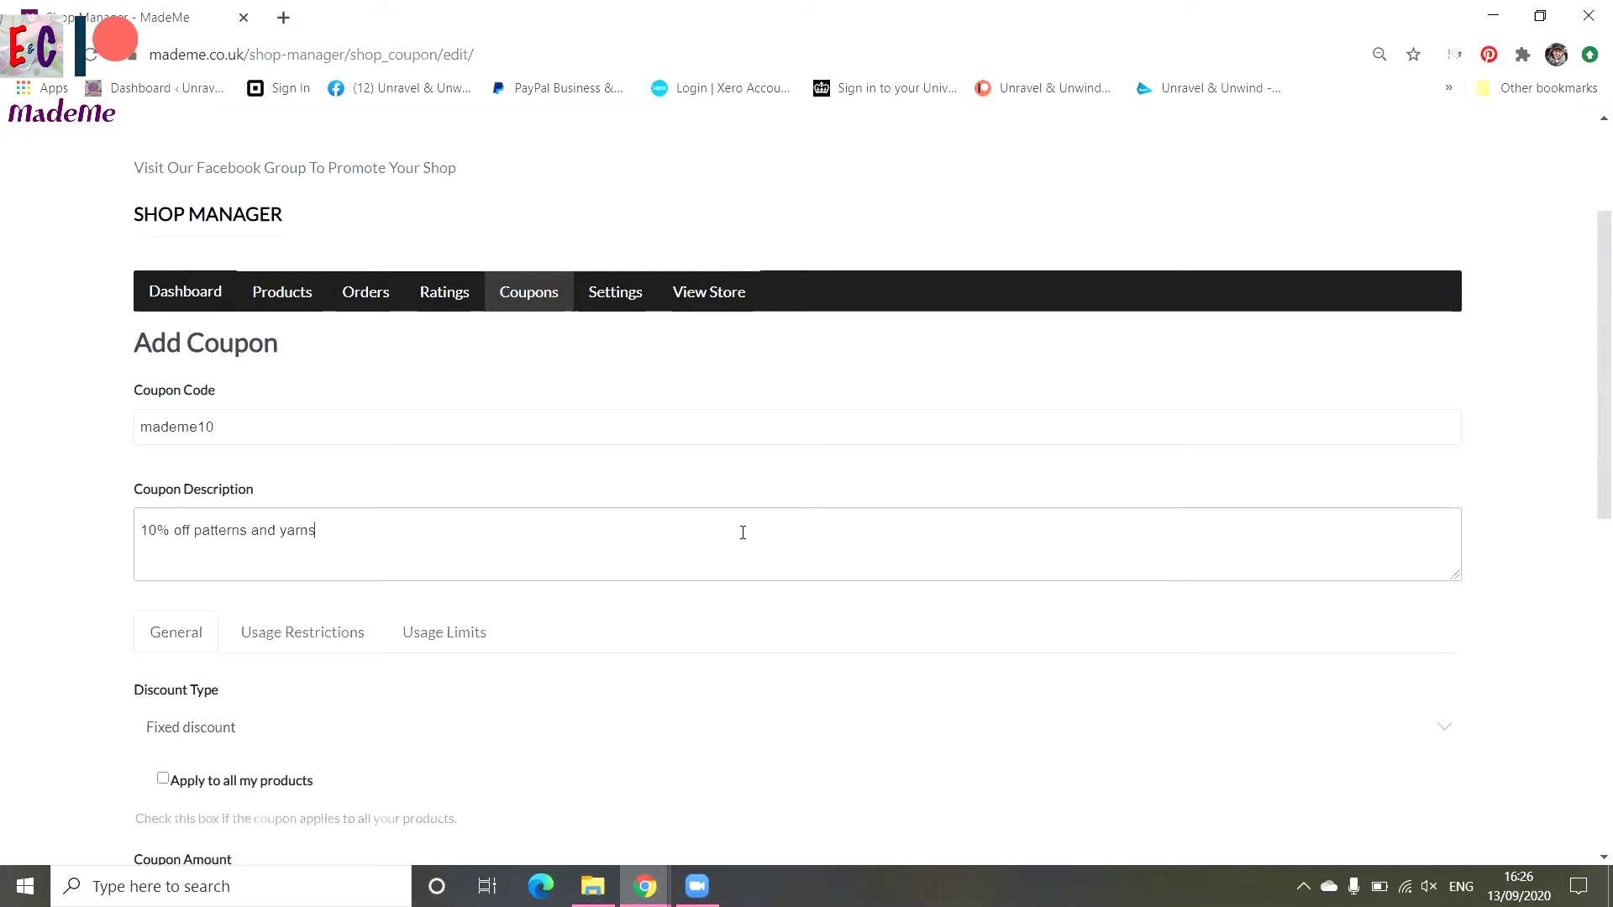
# Step: Change the coupon's discount type from fixed to Percentage discount
pyautogui.scroll(-1, 487, 475)
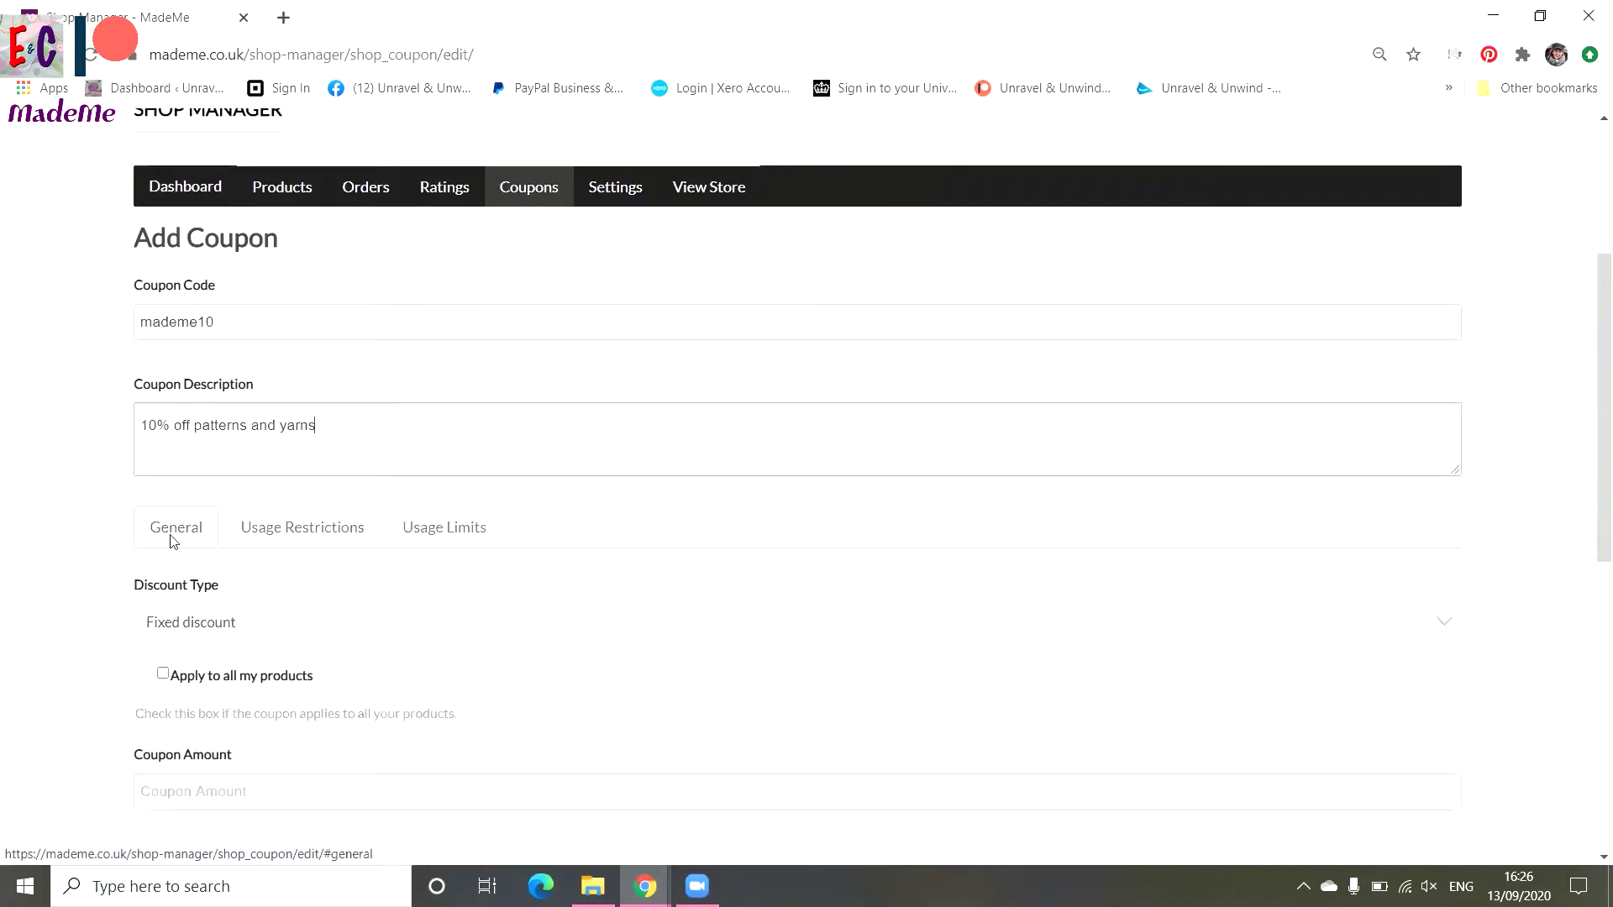
pyautogui.scroll(-1, 173, 541)
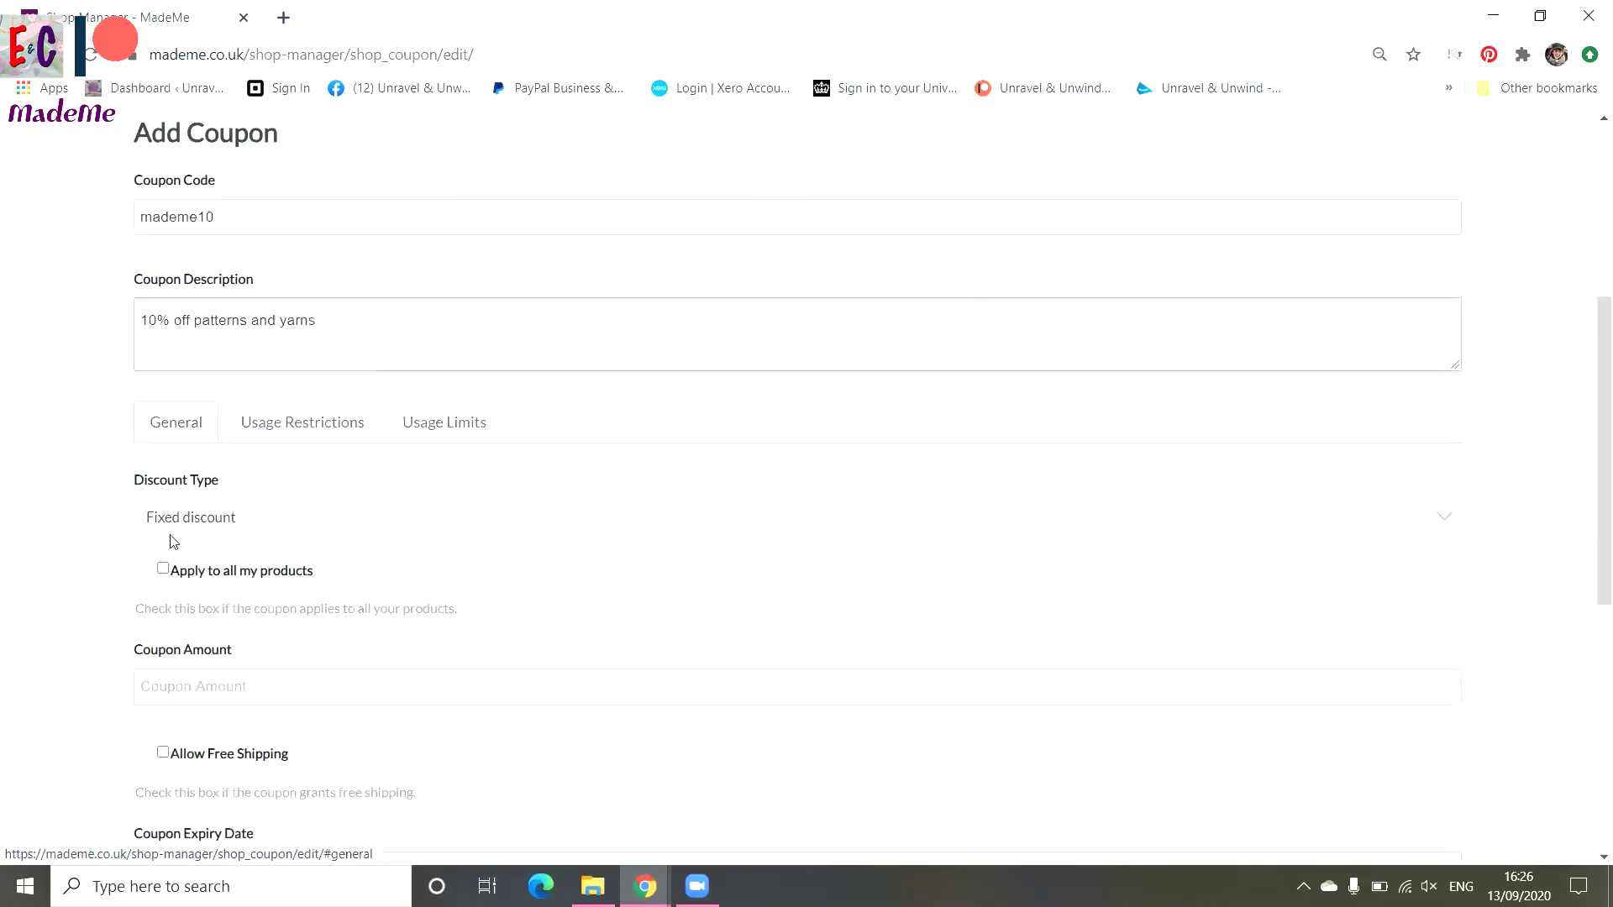
pyautogui.click(247, 531)
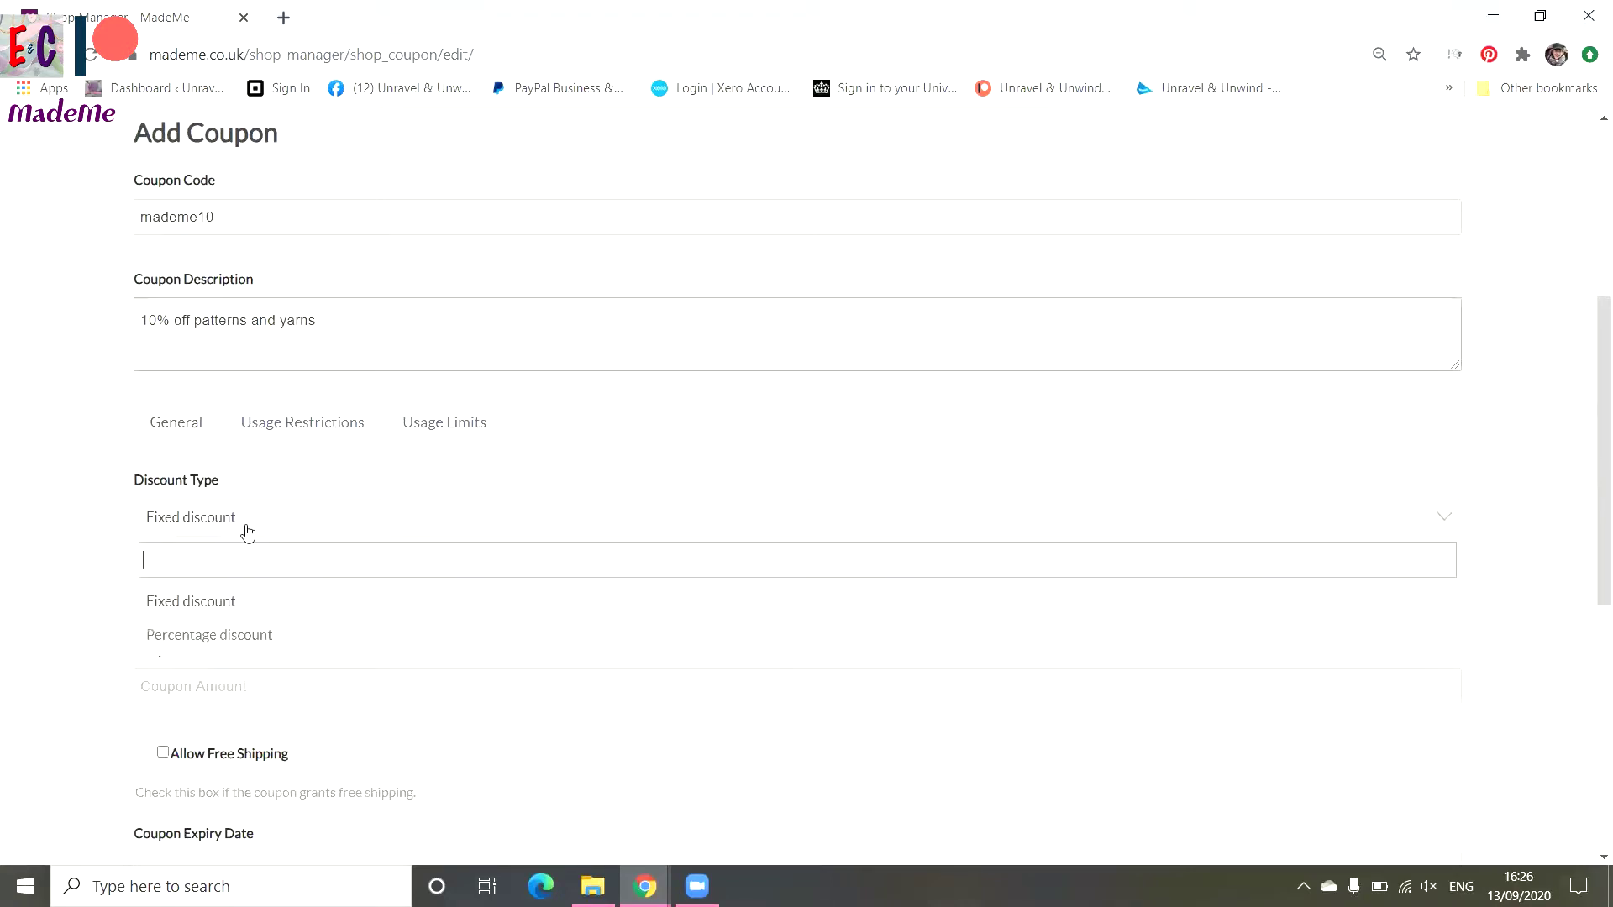
pyautogui.click(239, 636)
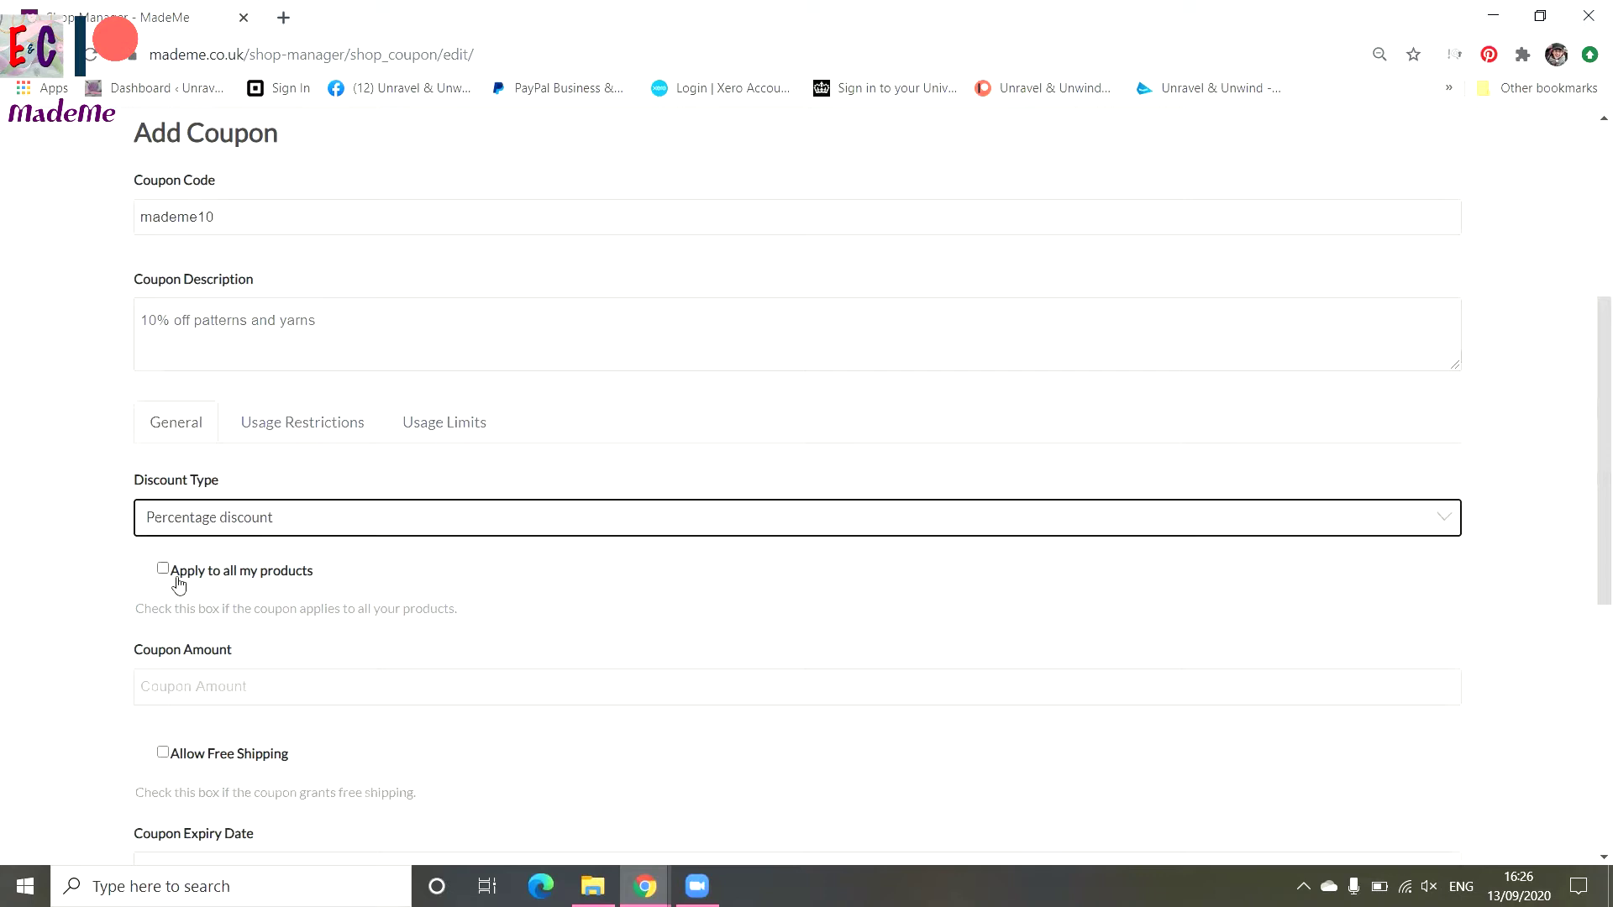
# Step: Fill the Coupon Amount with the 10% suggestion and leave the expiry date unset
pyautogui.scroll(-1, 257, 597)
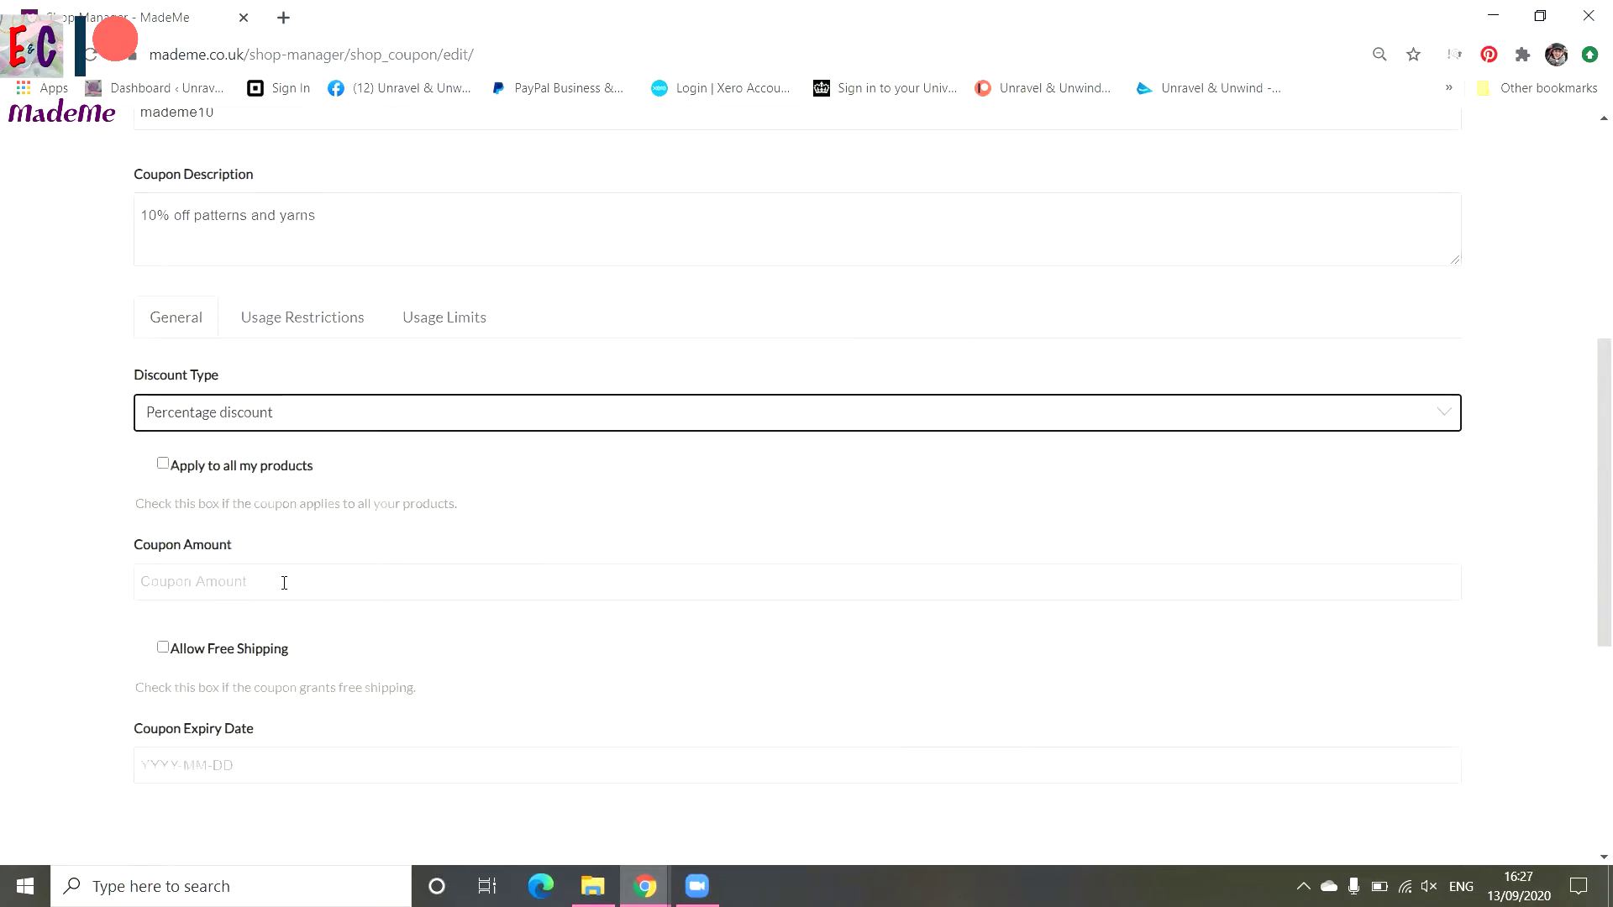
pyautogui.click(280, 583)
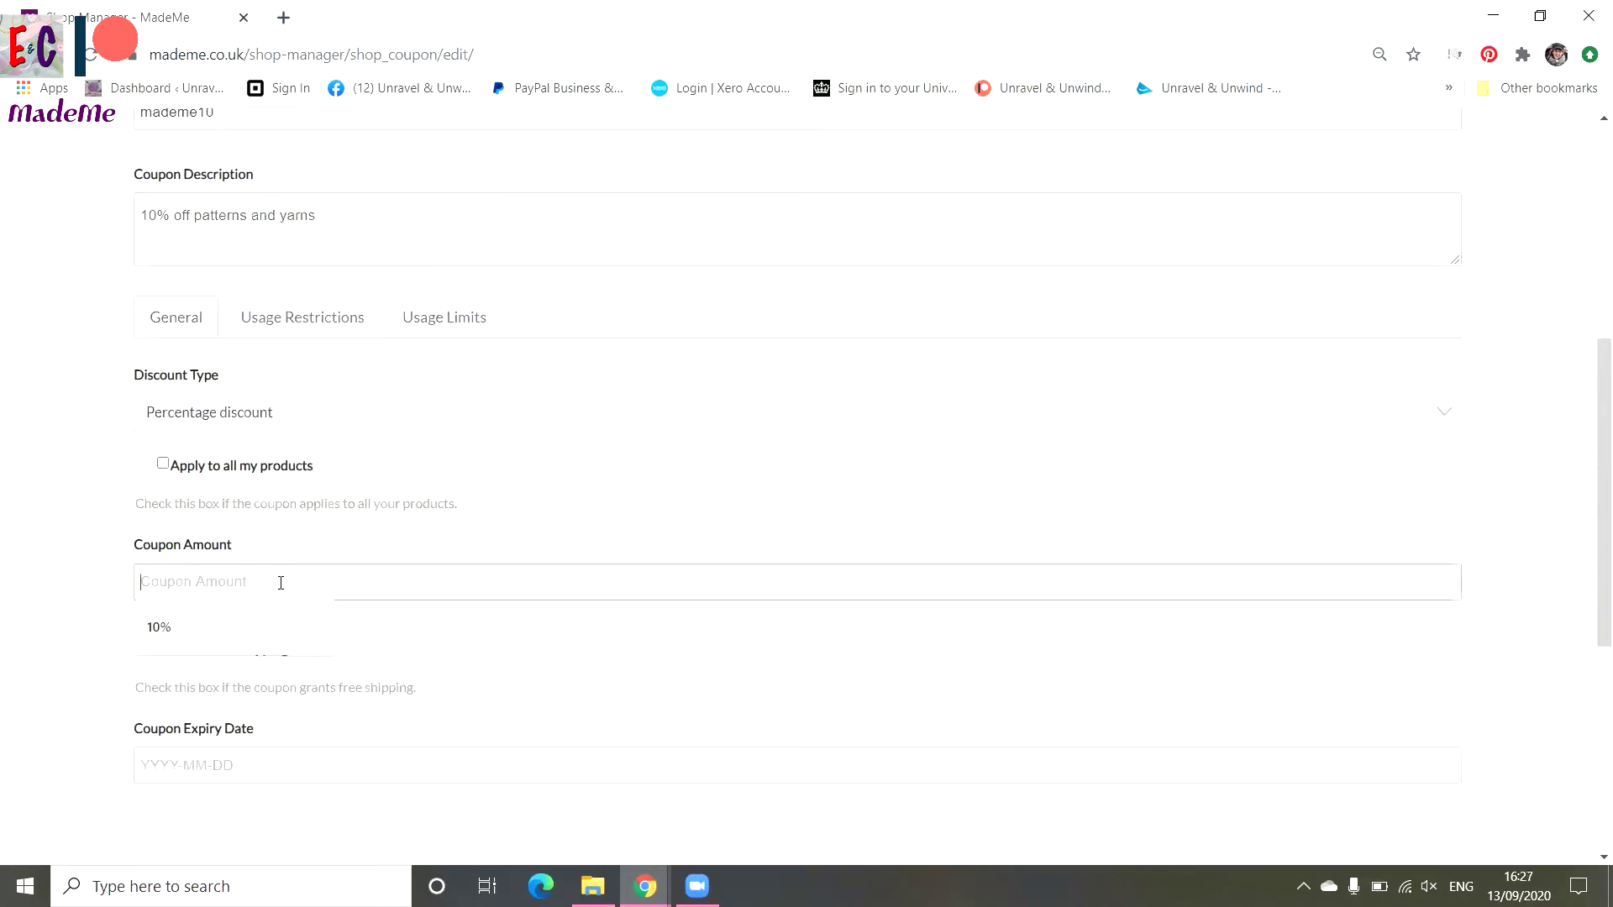
pyautogui.click(230, 615)
pyautogui.scroll(-2, 528, 606)
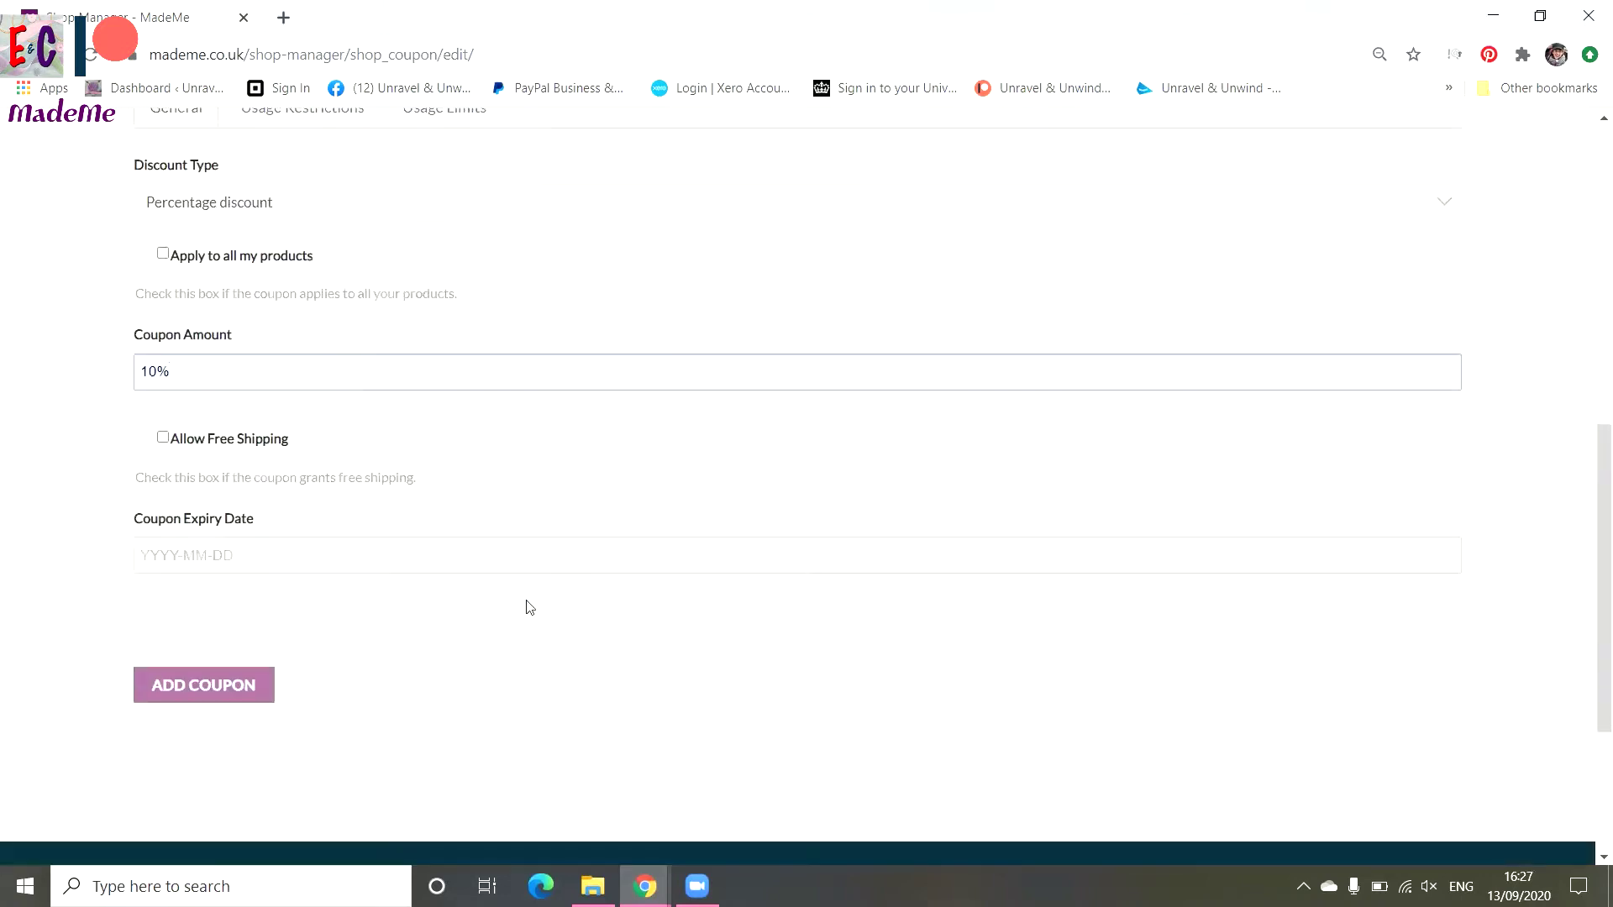
pyautogui.click(186, 552)
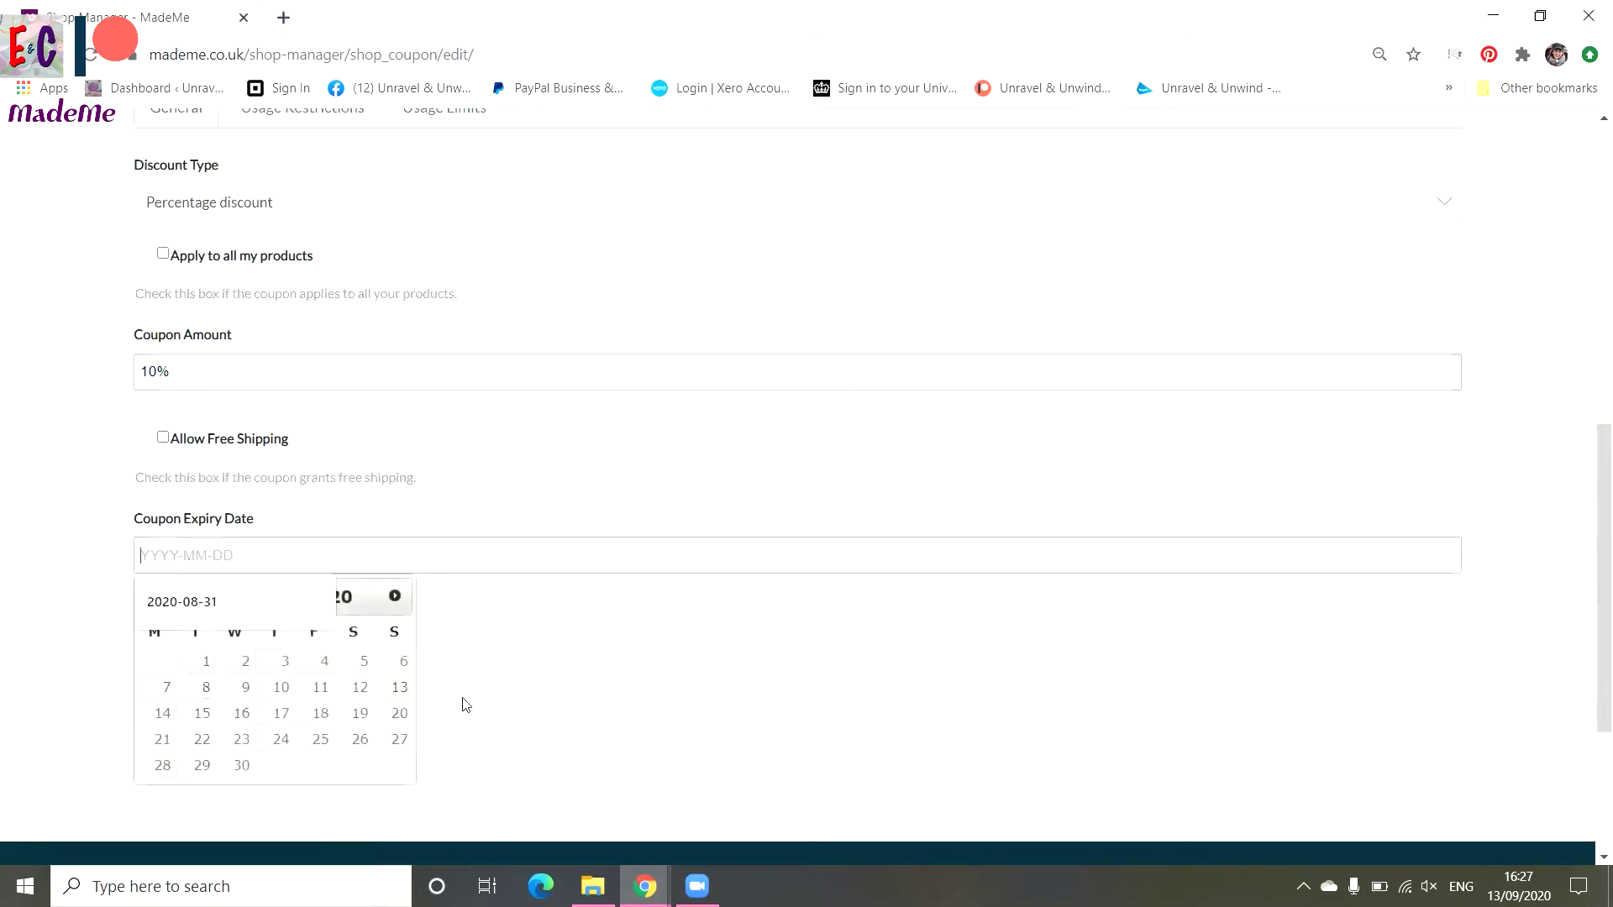
pyautogui.click(574, 668)
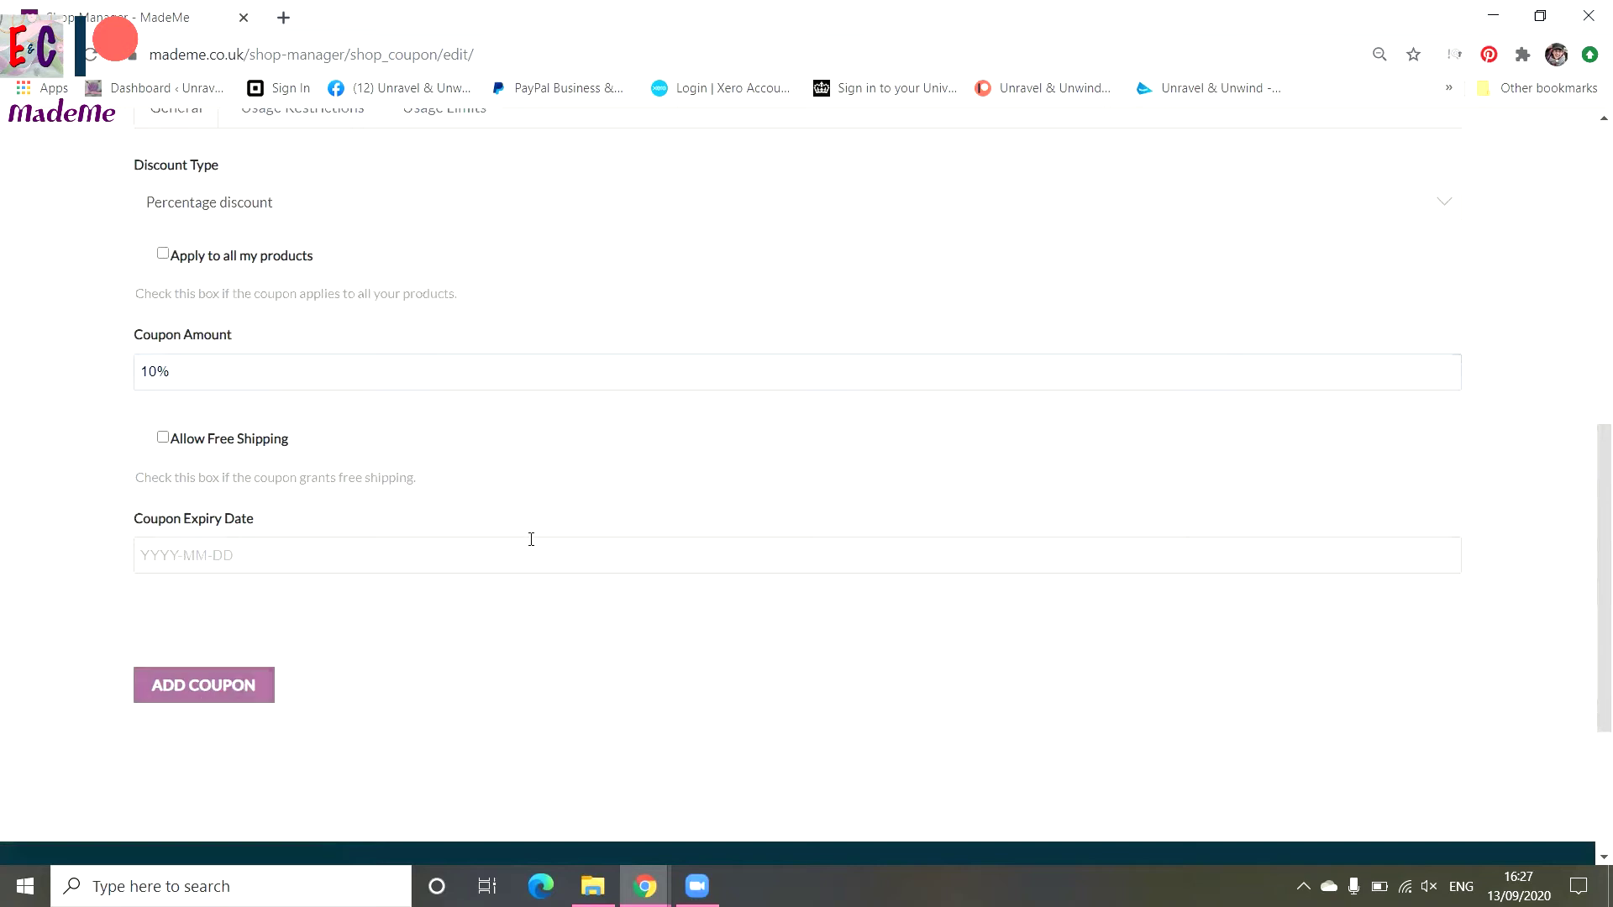
# Step: Show the coupon's usage restrictions, leaving minimum and maximum spend empty
pyautogui.scroll(3, 530, 541)
pyautogui.scroll(3, 531, 547)
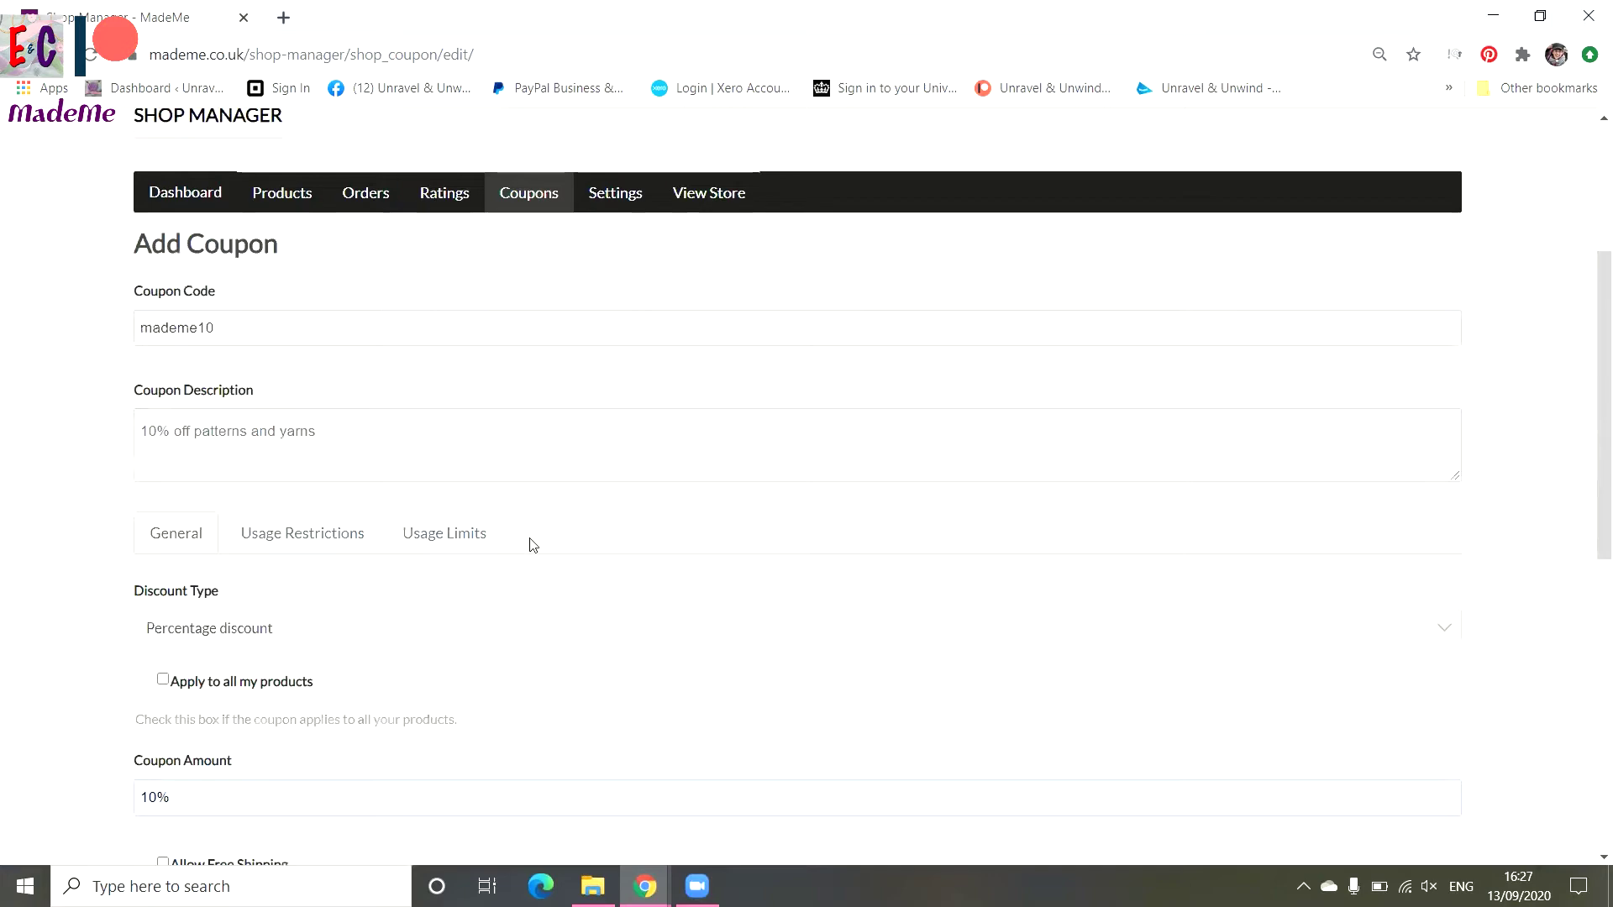
pyautogui.scroll(3, 529, 544)
pyautogui.scroll(-5, 529, 544)
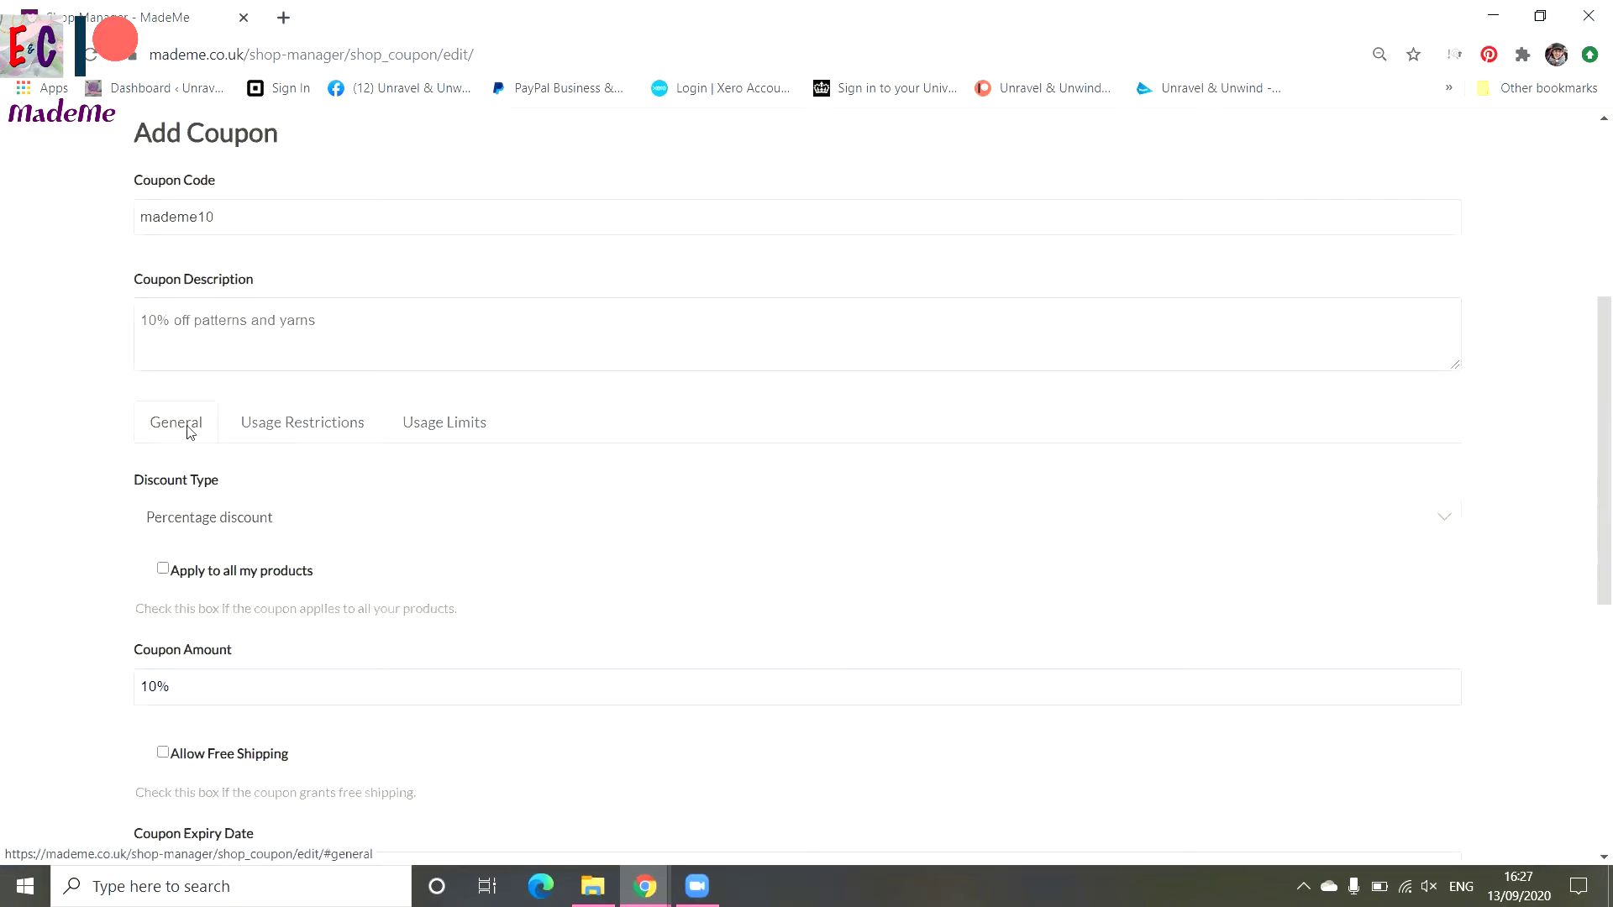
pyautogui.click(306, 445)
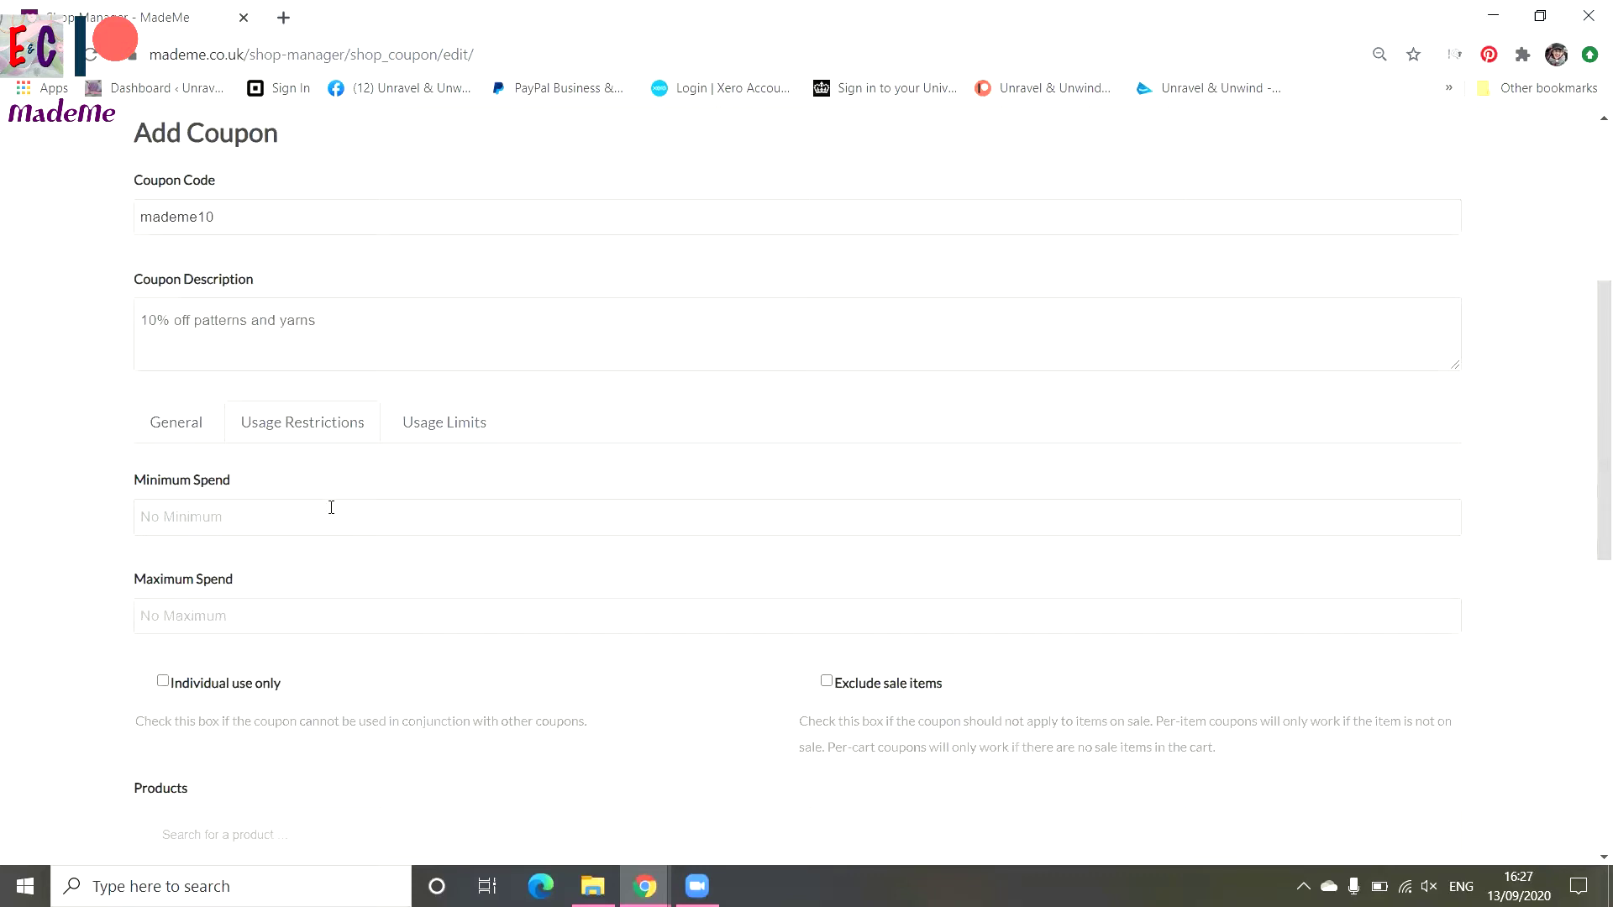
pyautogui.click(331, 508)
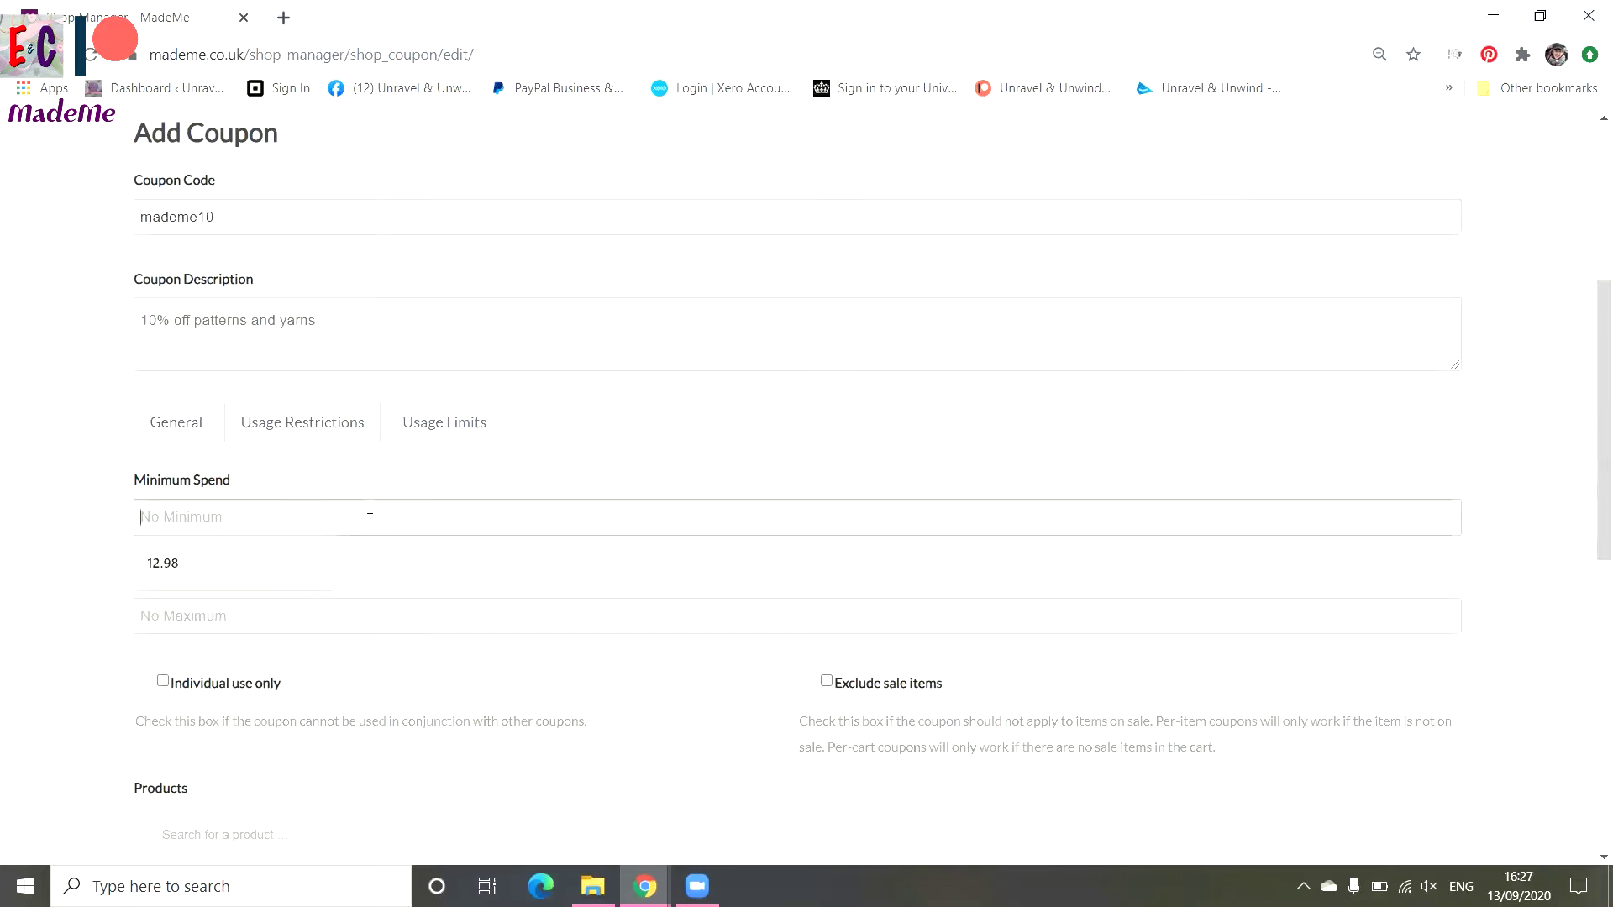
pyautogui.click(389, 590)
pyautogui.click(389, 606)
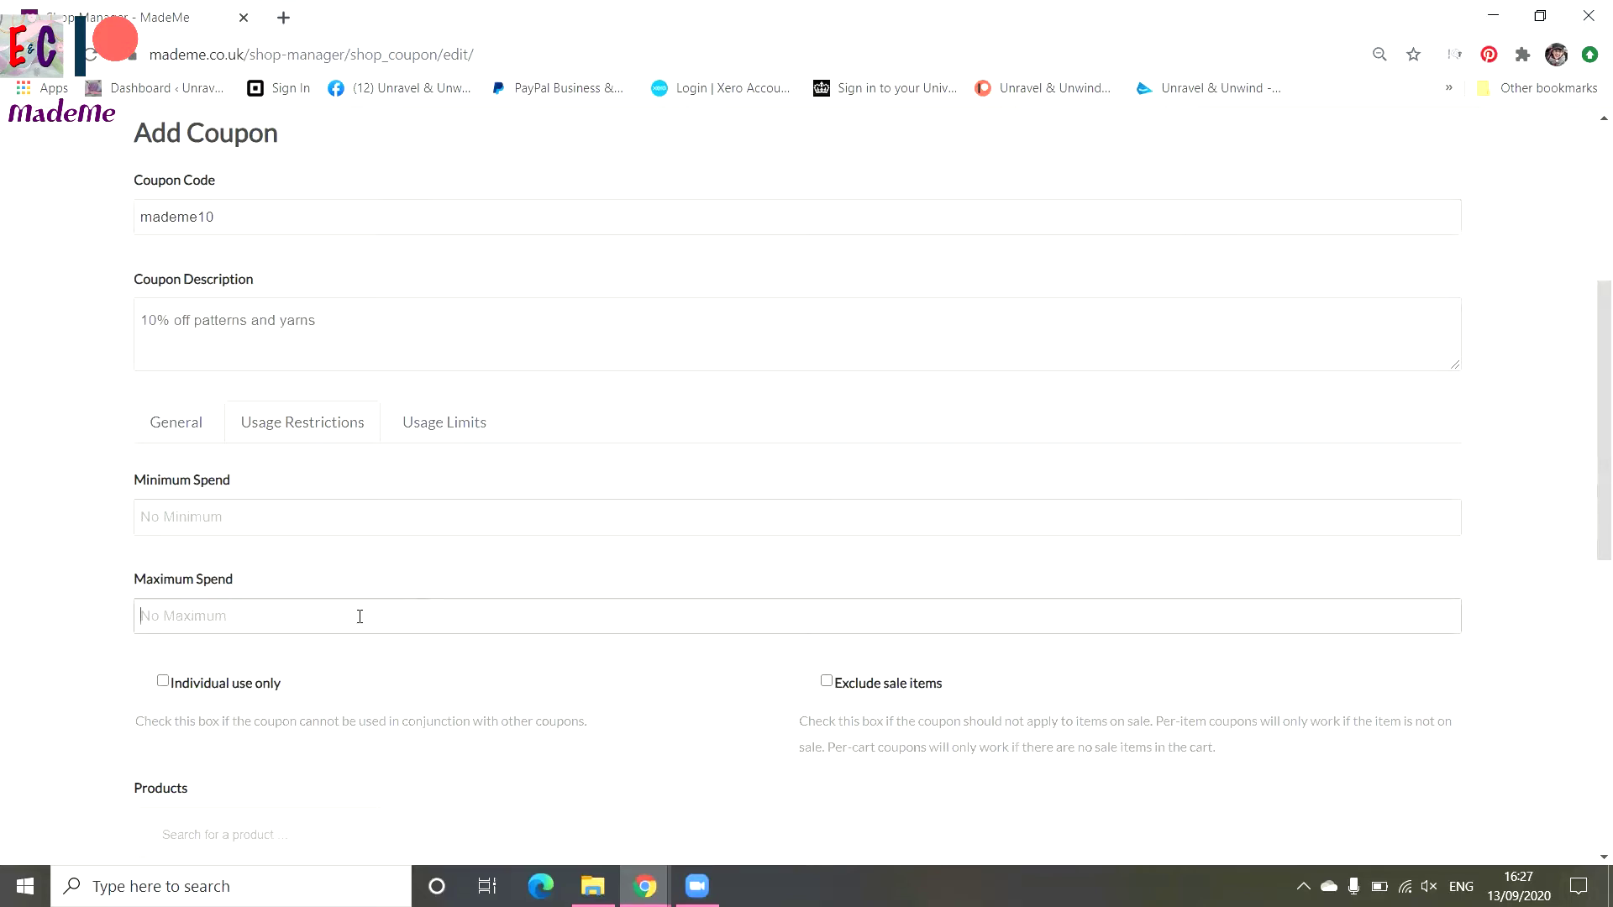
pyautogui.scroll(-4, 418, 598)
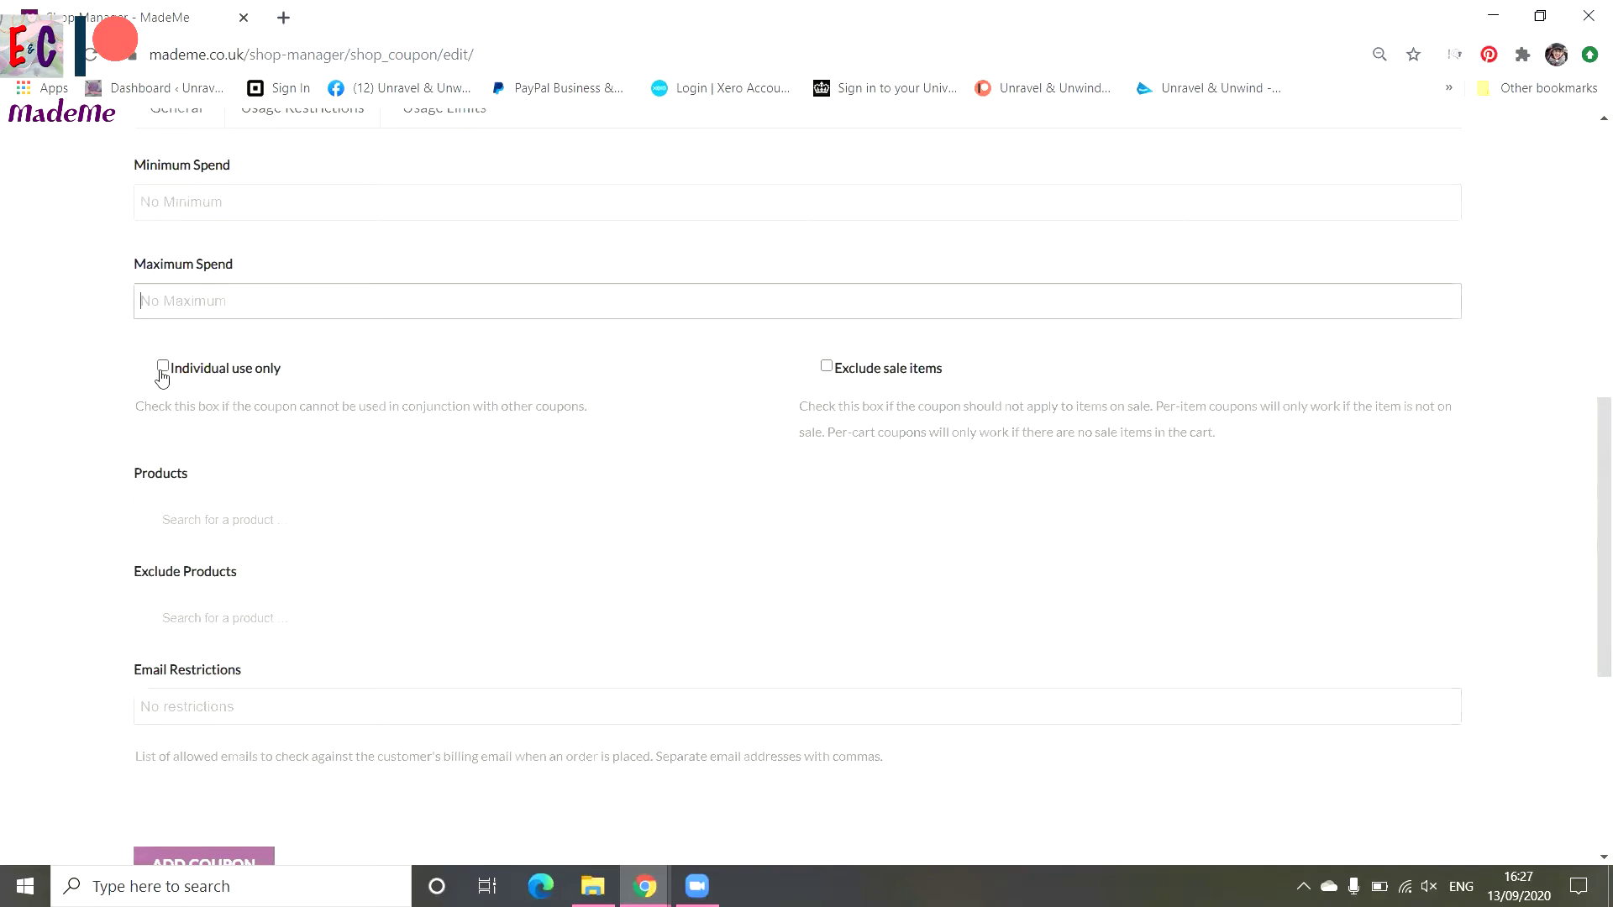
# Step: Tick Individual use only and Exclude sale items
pyautogui.click(162, 367)
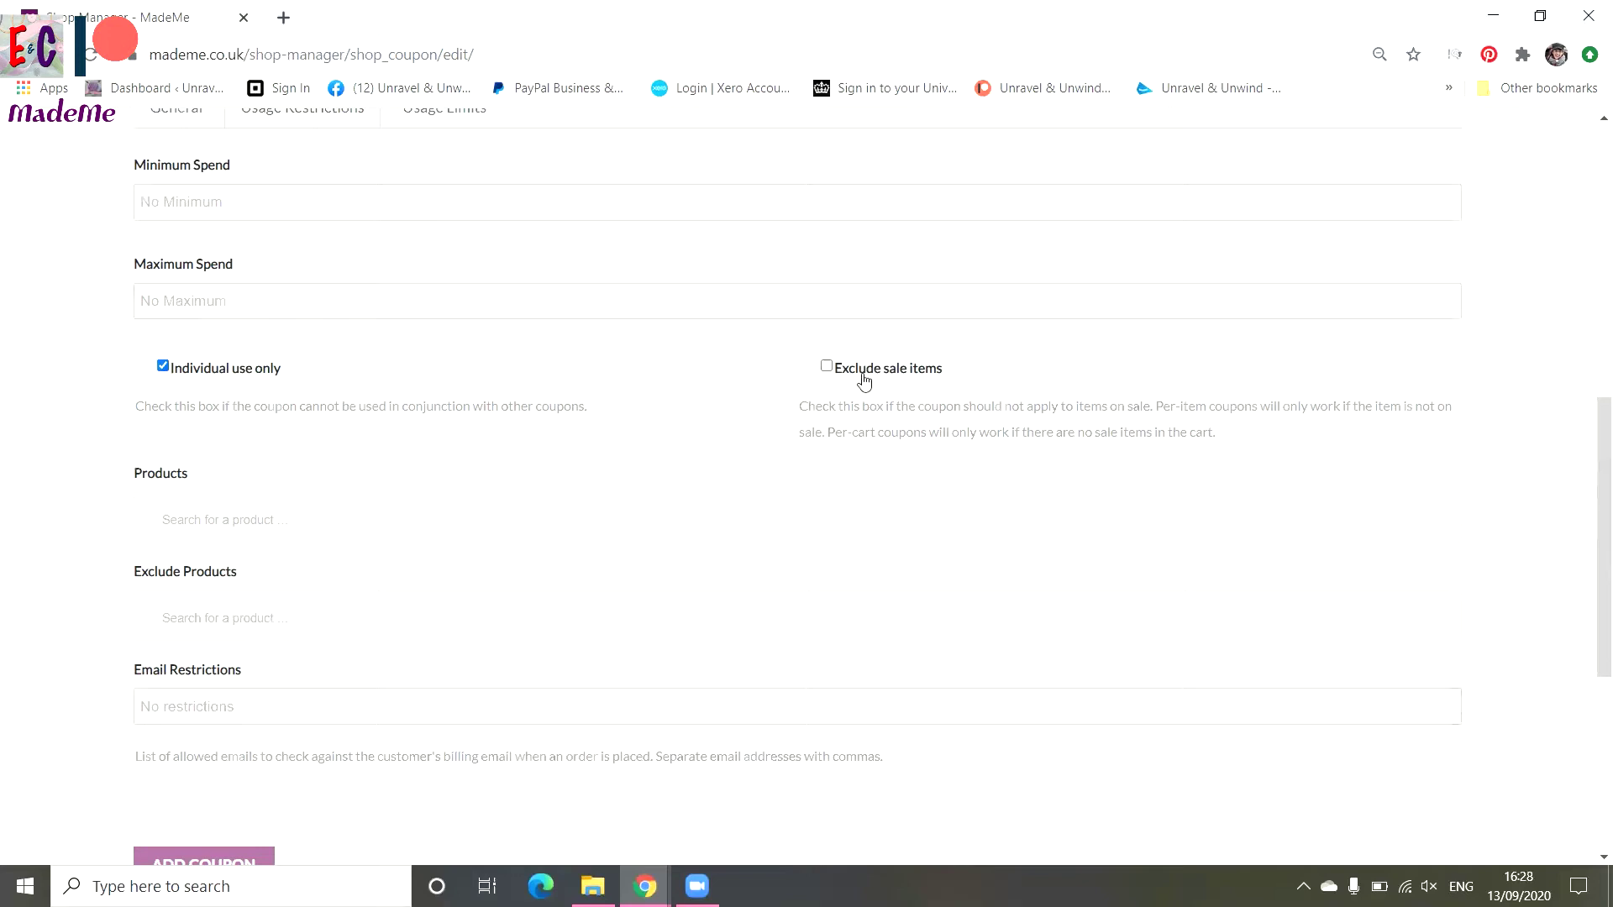
pyautogui.click(827, 367)
pyautogui.scroll(-2, 629, 428)
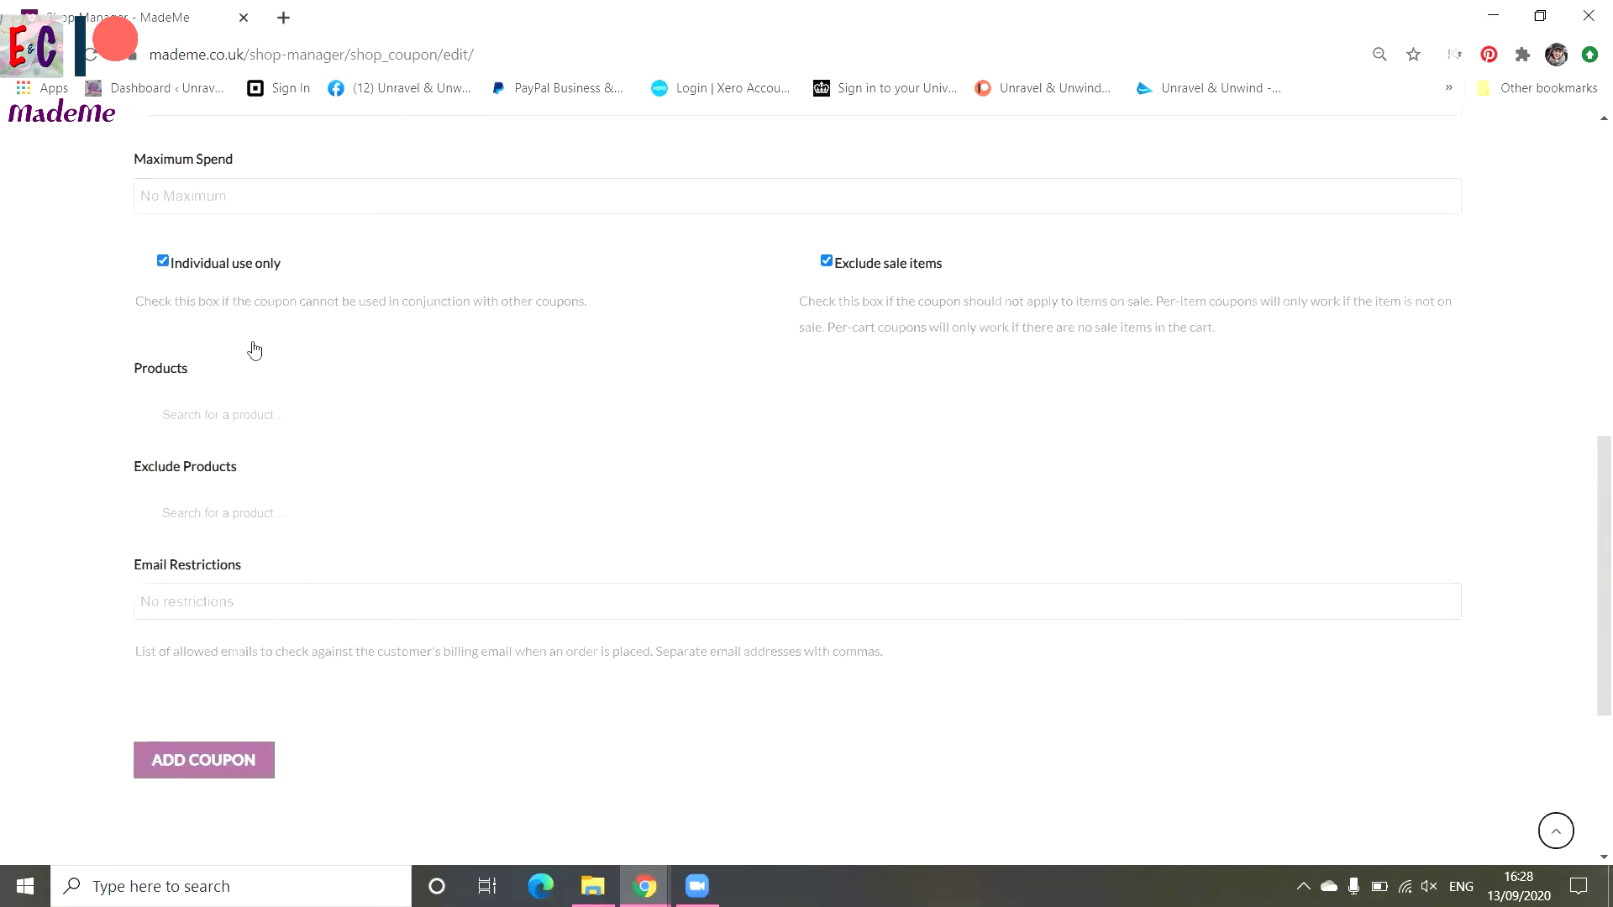
pyautogui.click(230, 412)
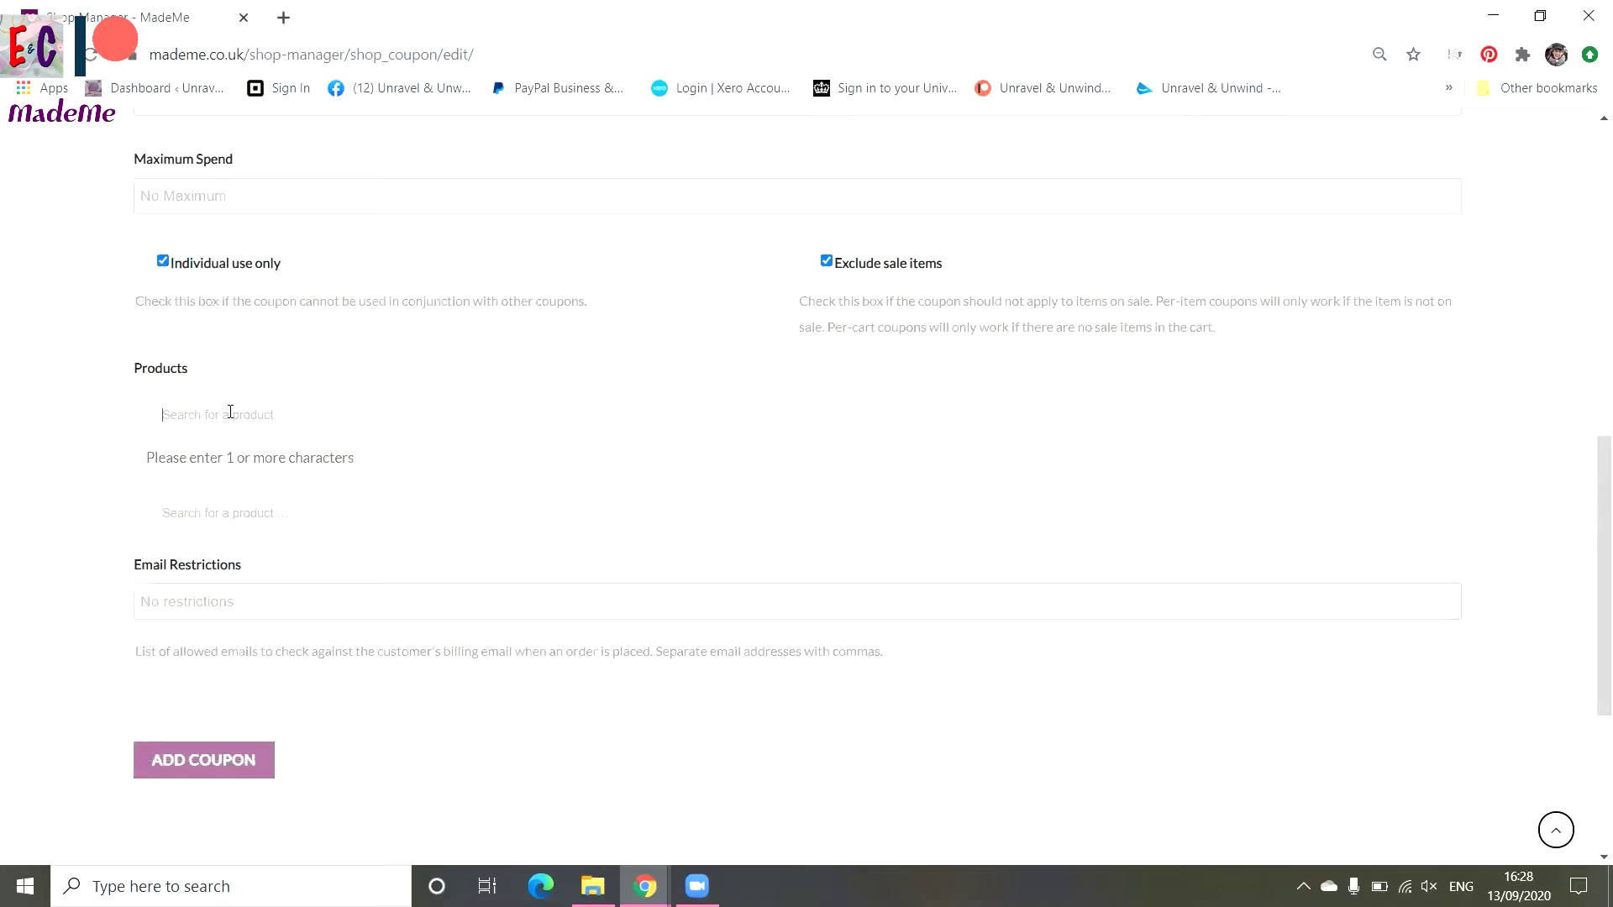
pyautogui.click(56, 443)
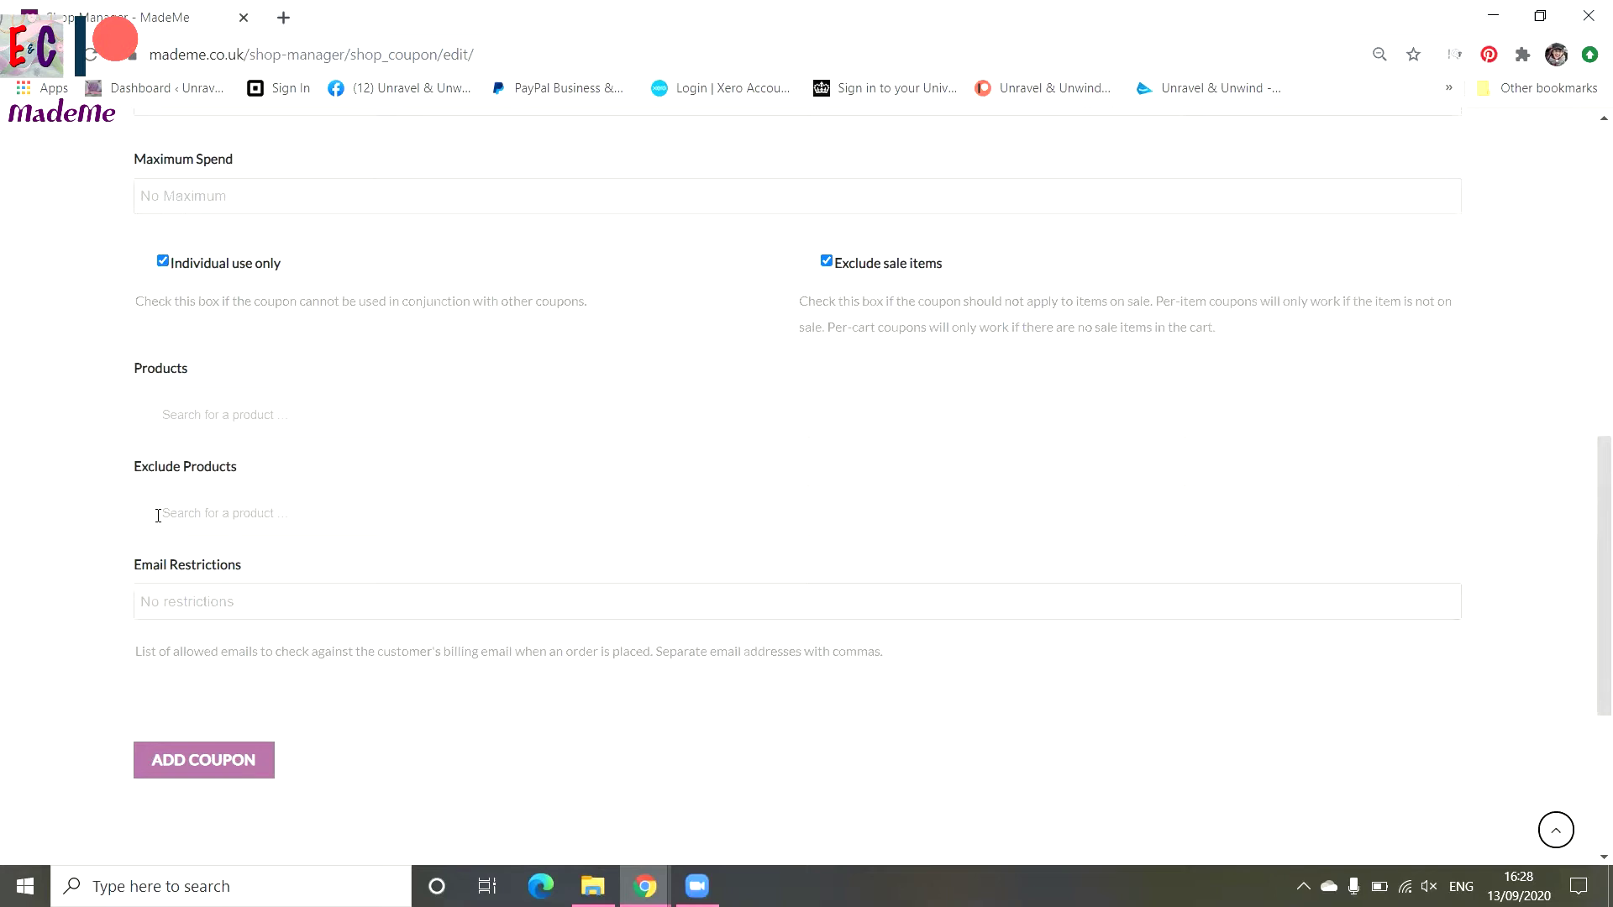
pyautogui.click(293, 414)
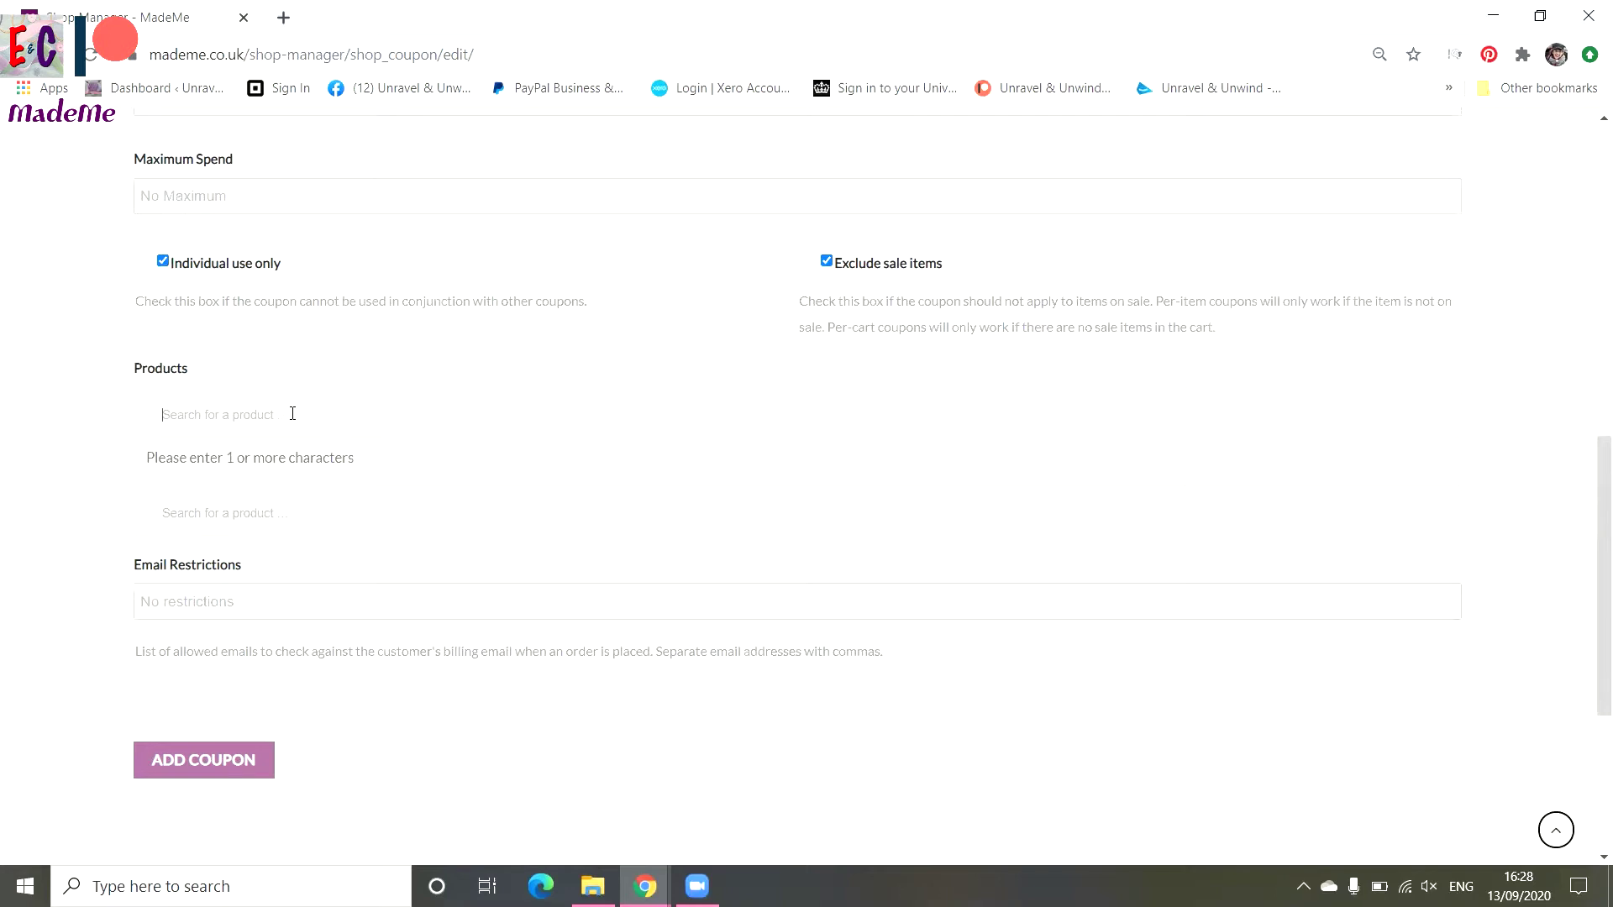
pyautogui.write('ya')
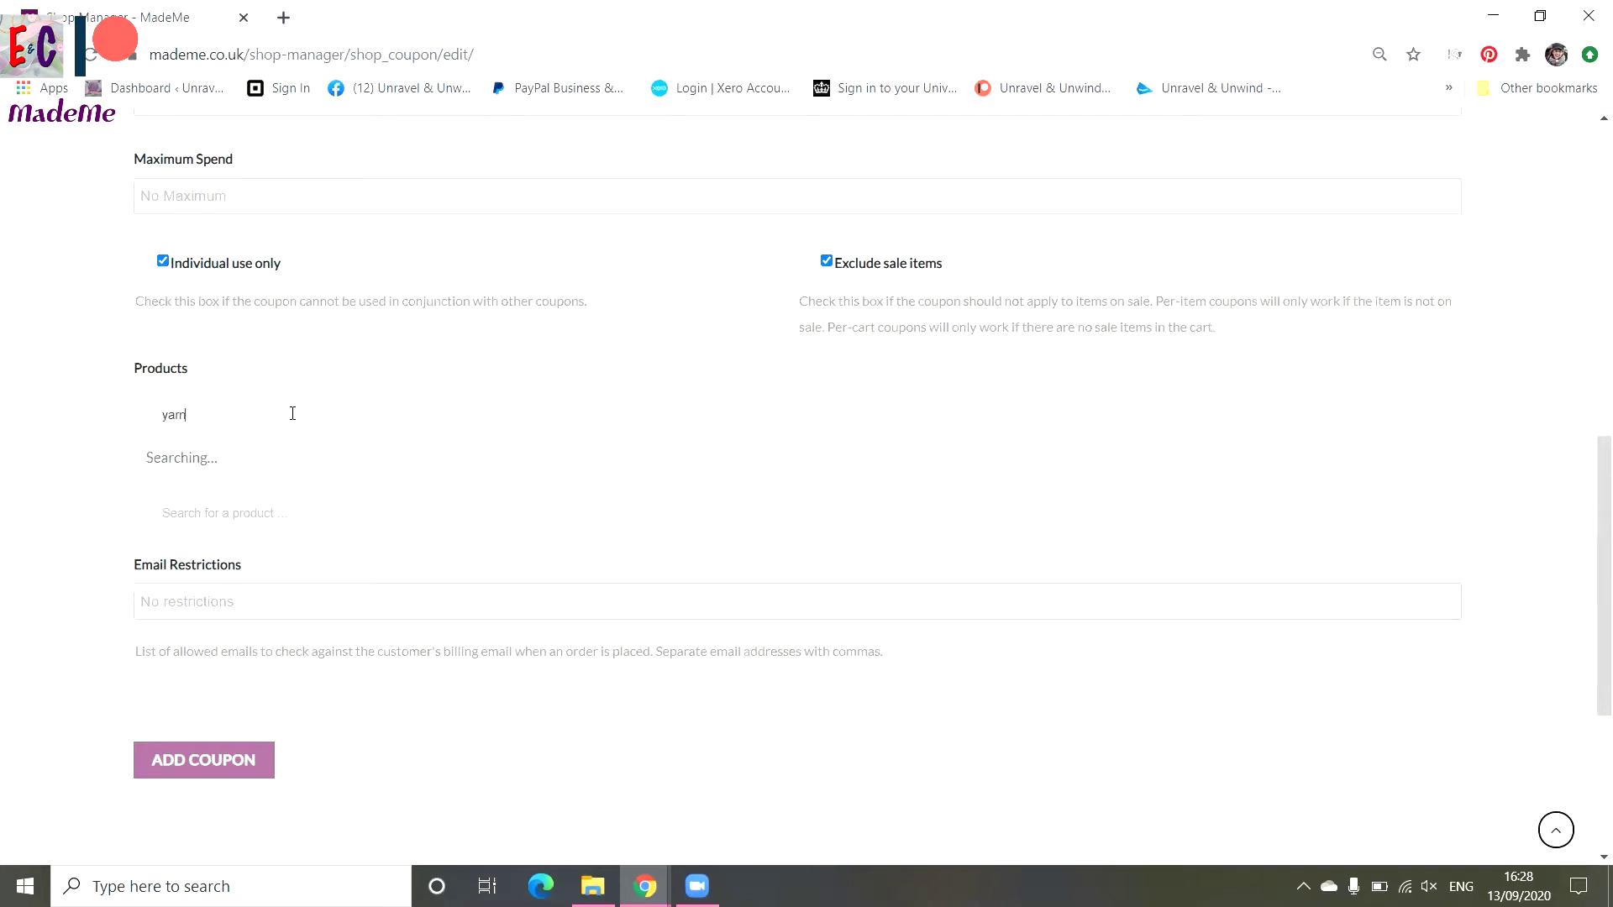
pyautogui.write('rn pack')
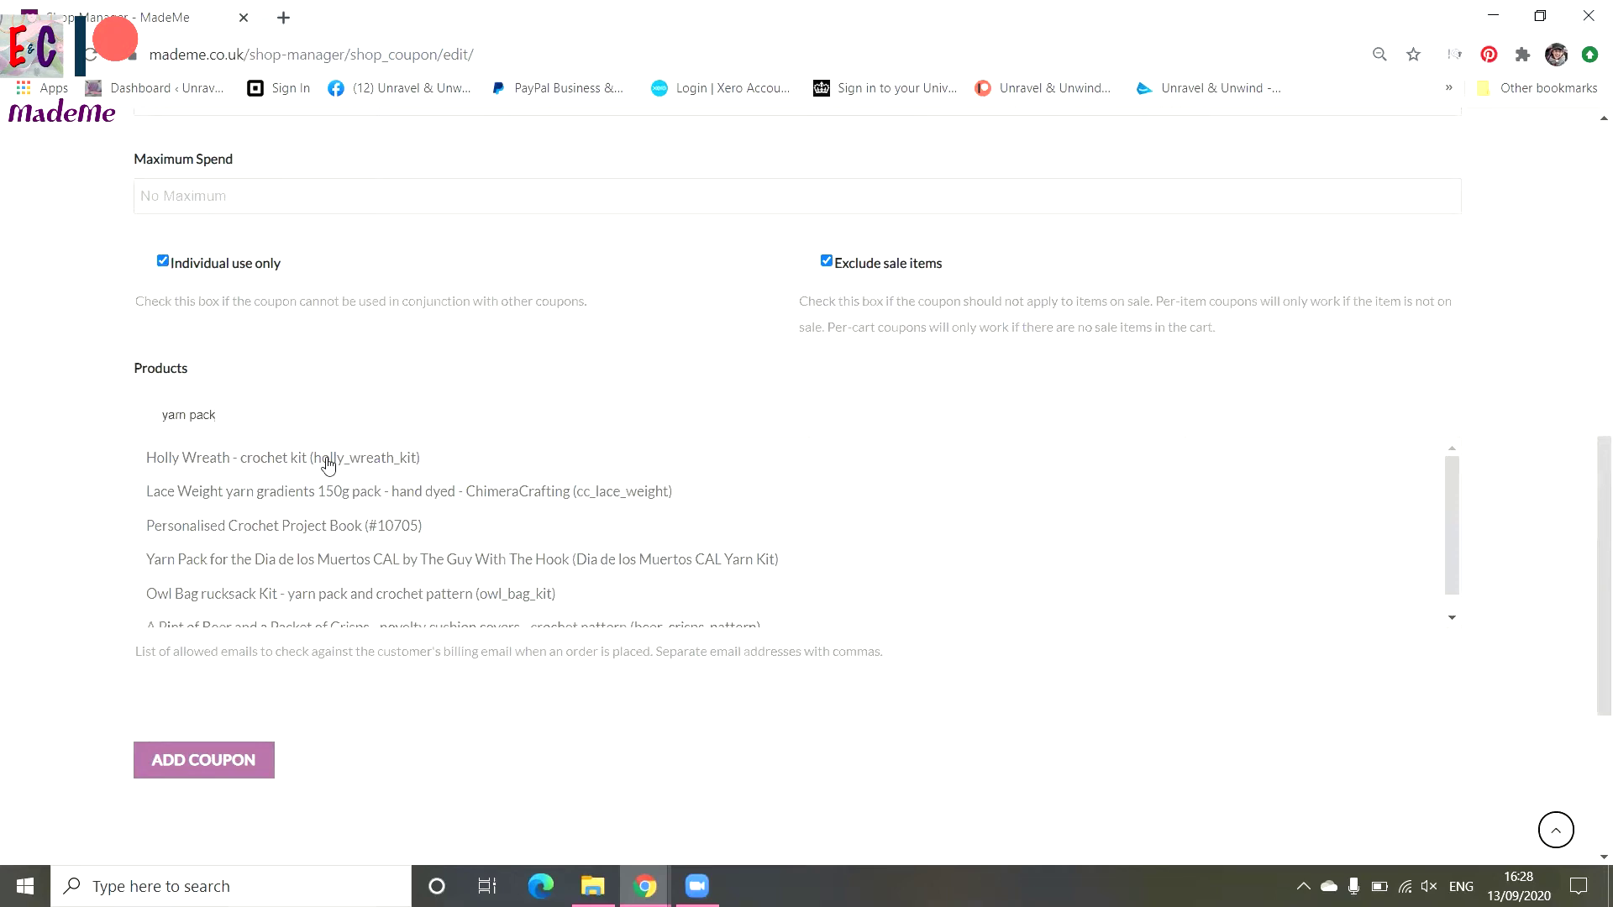
pyautogui.click(328, 460)
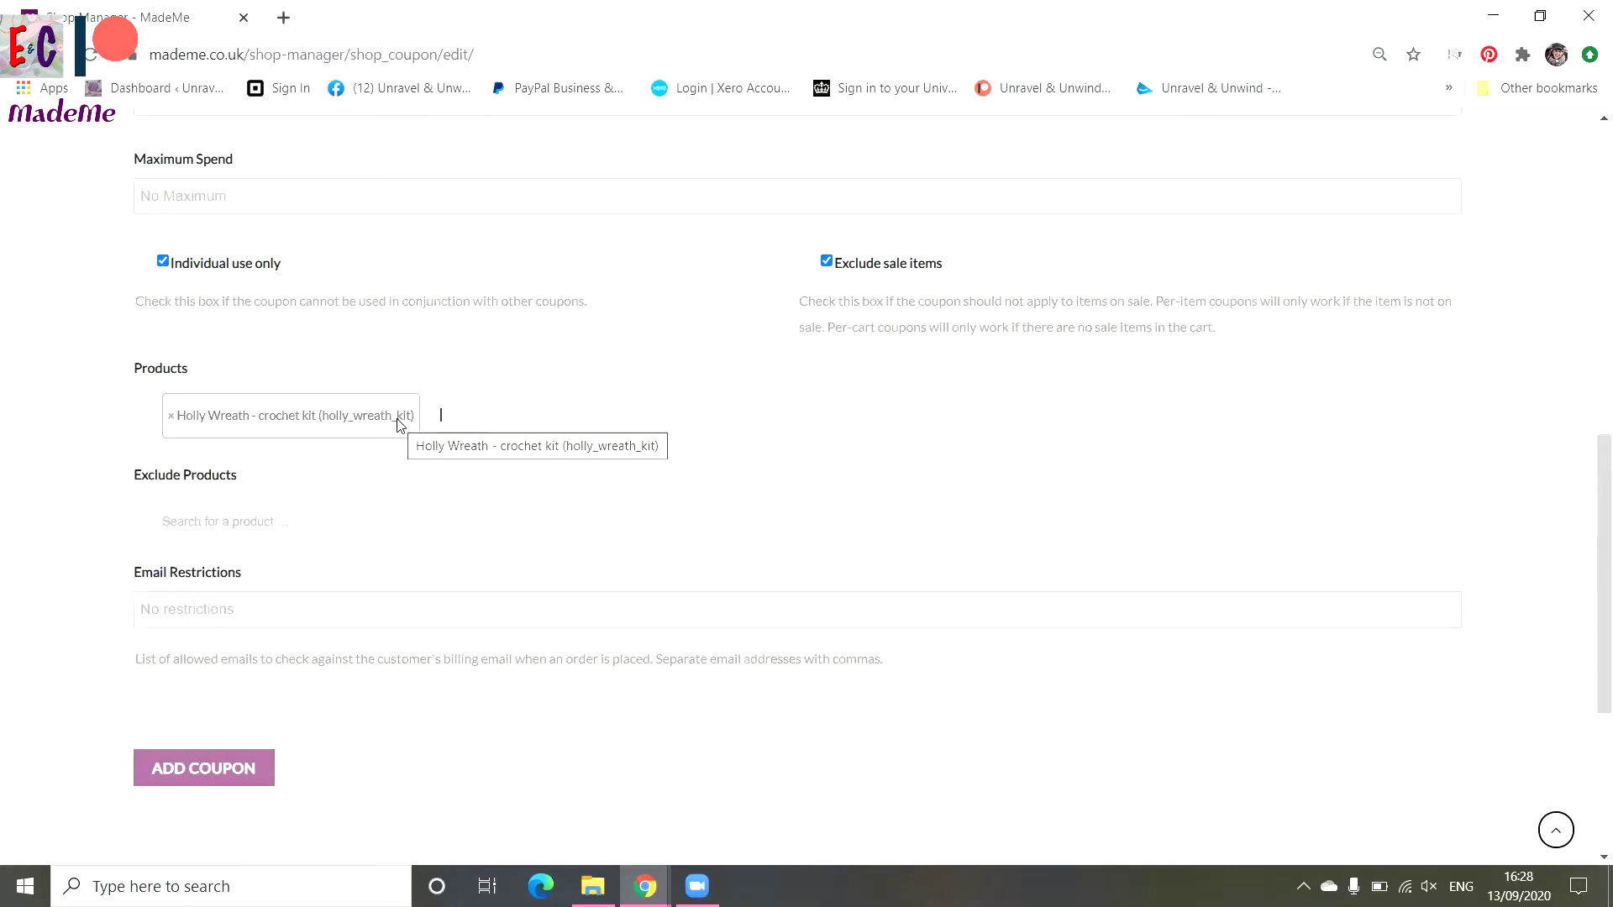
pyautogui.click(171, 416)
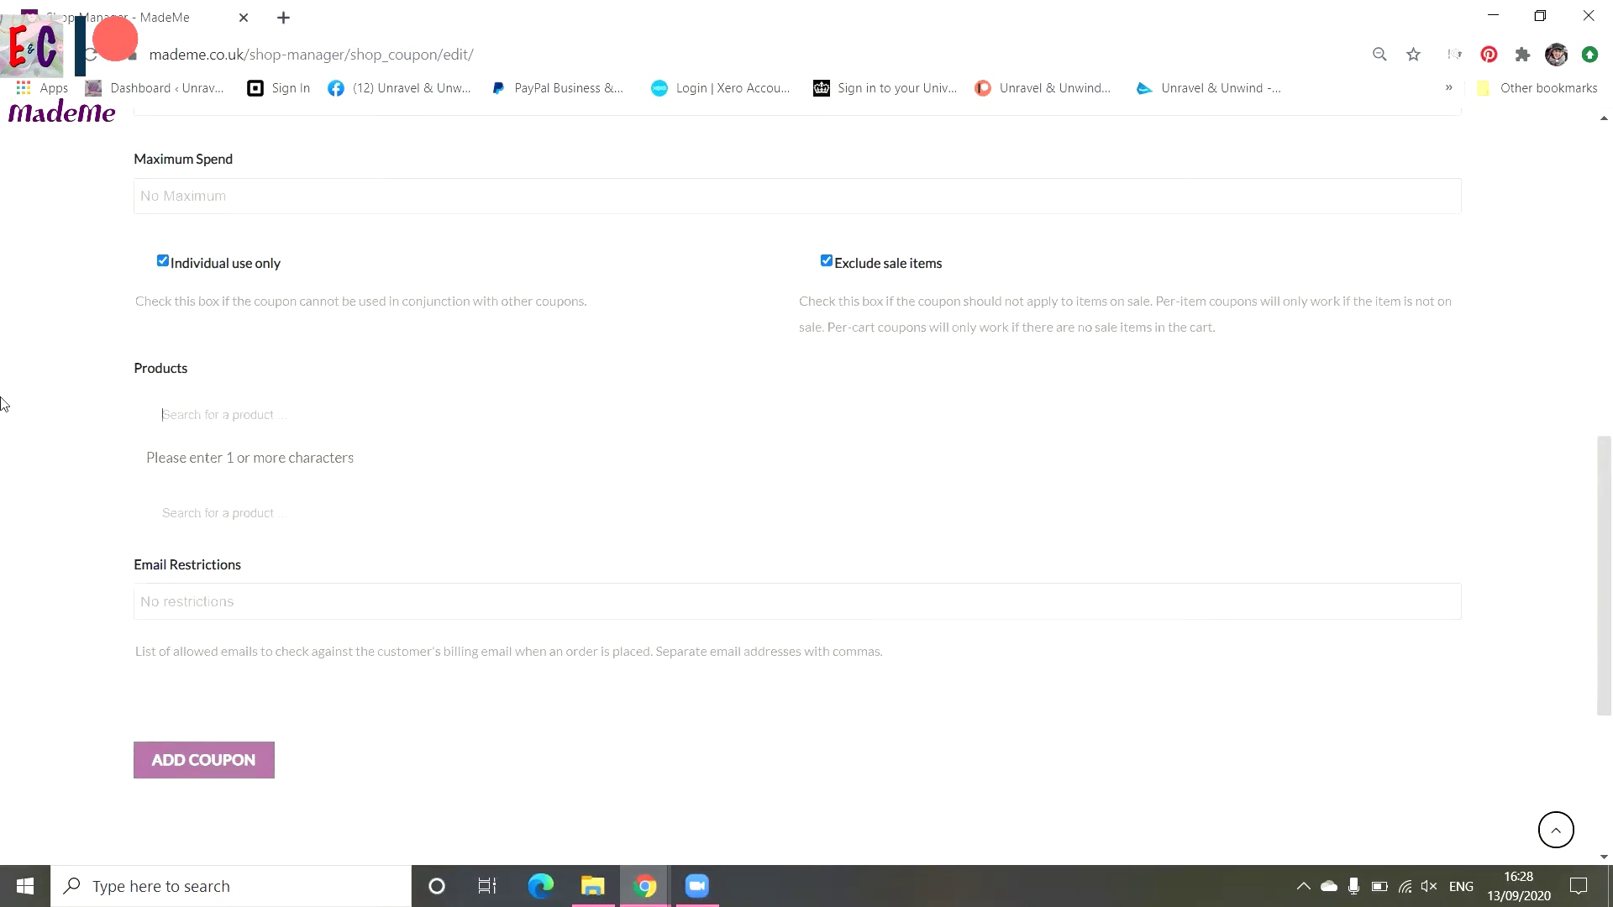
# Step: Exclude the Achievement in Adulting patch, Clean/Dirty Dishwasher Magnet and Bobbin Storage box
pyautogui.click(76, 420)
pyautogui.click(276, 511)
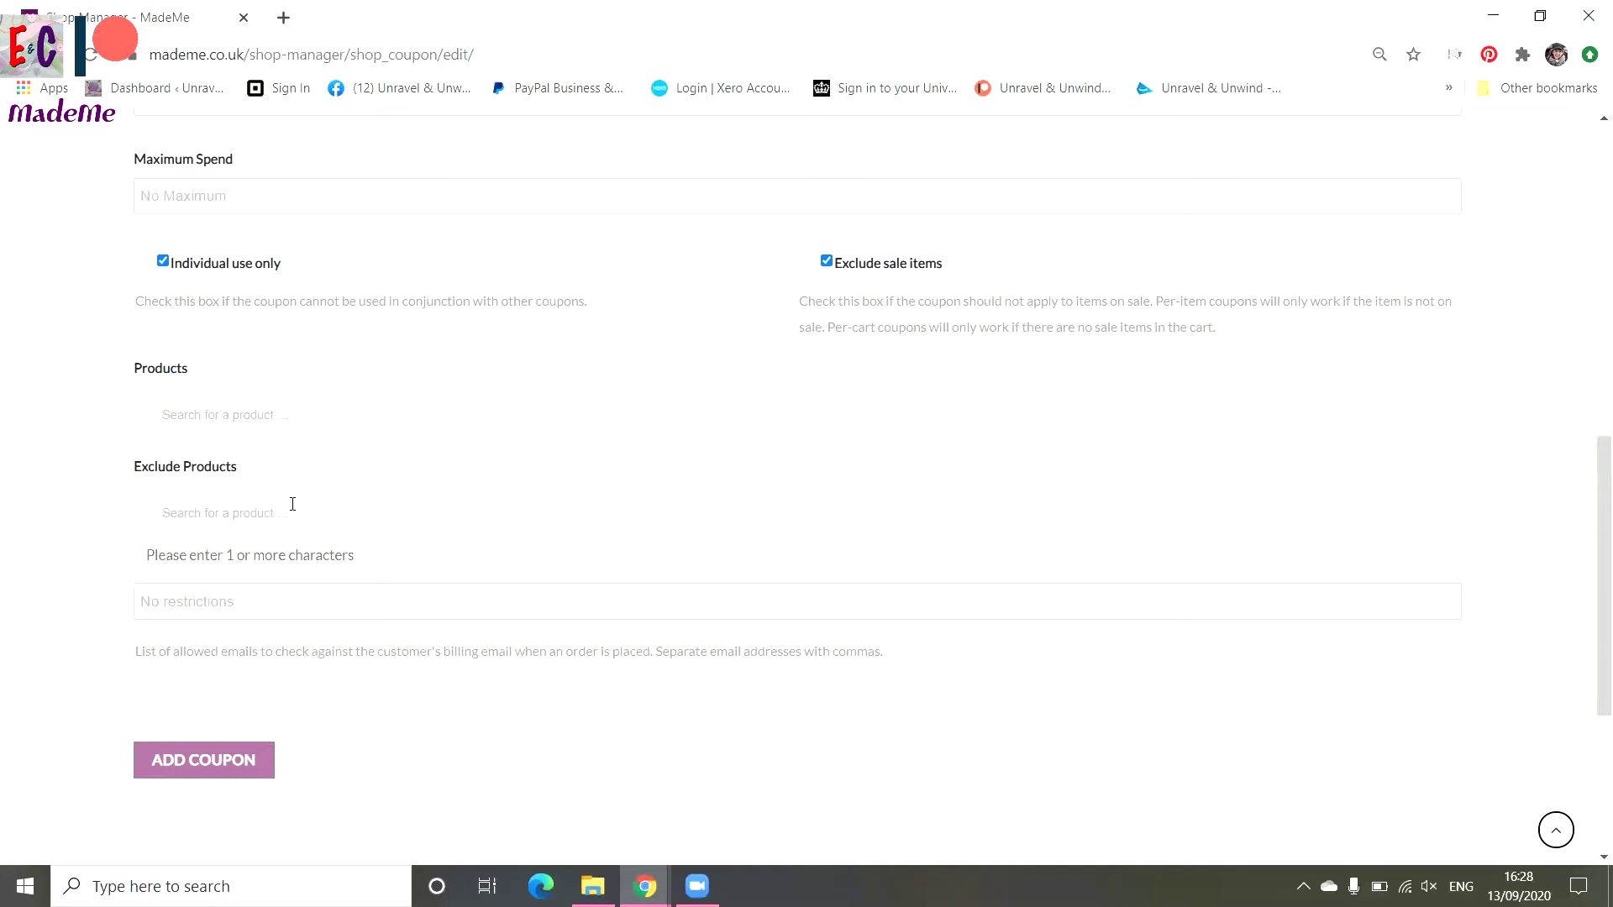
pyautogui.write('ach')
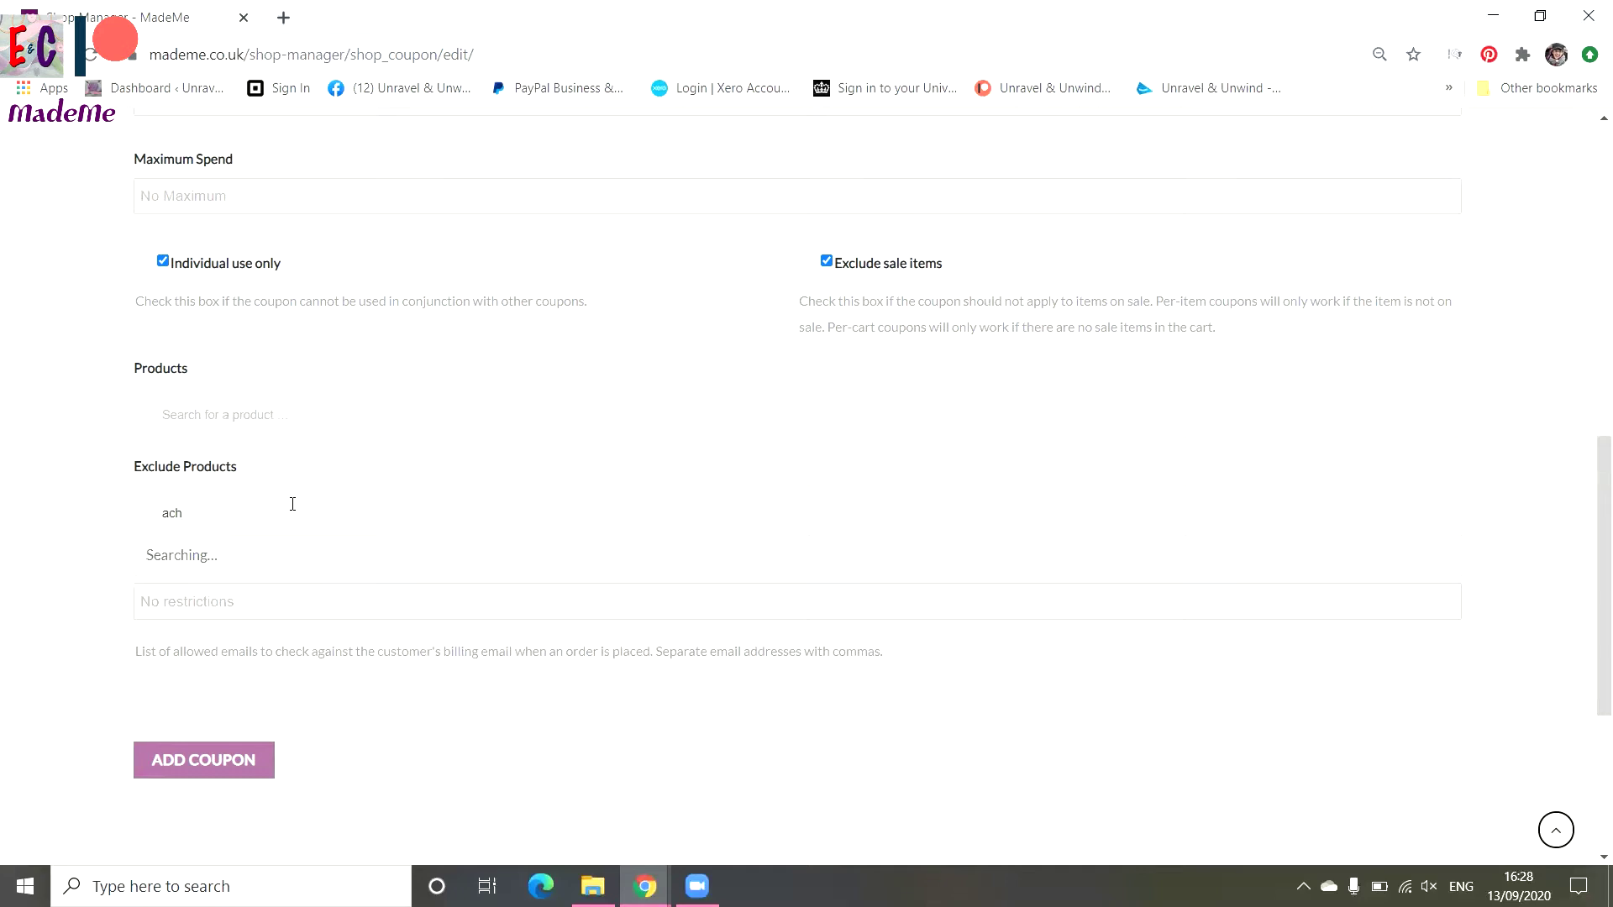
pyautogui.write('ieve')
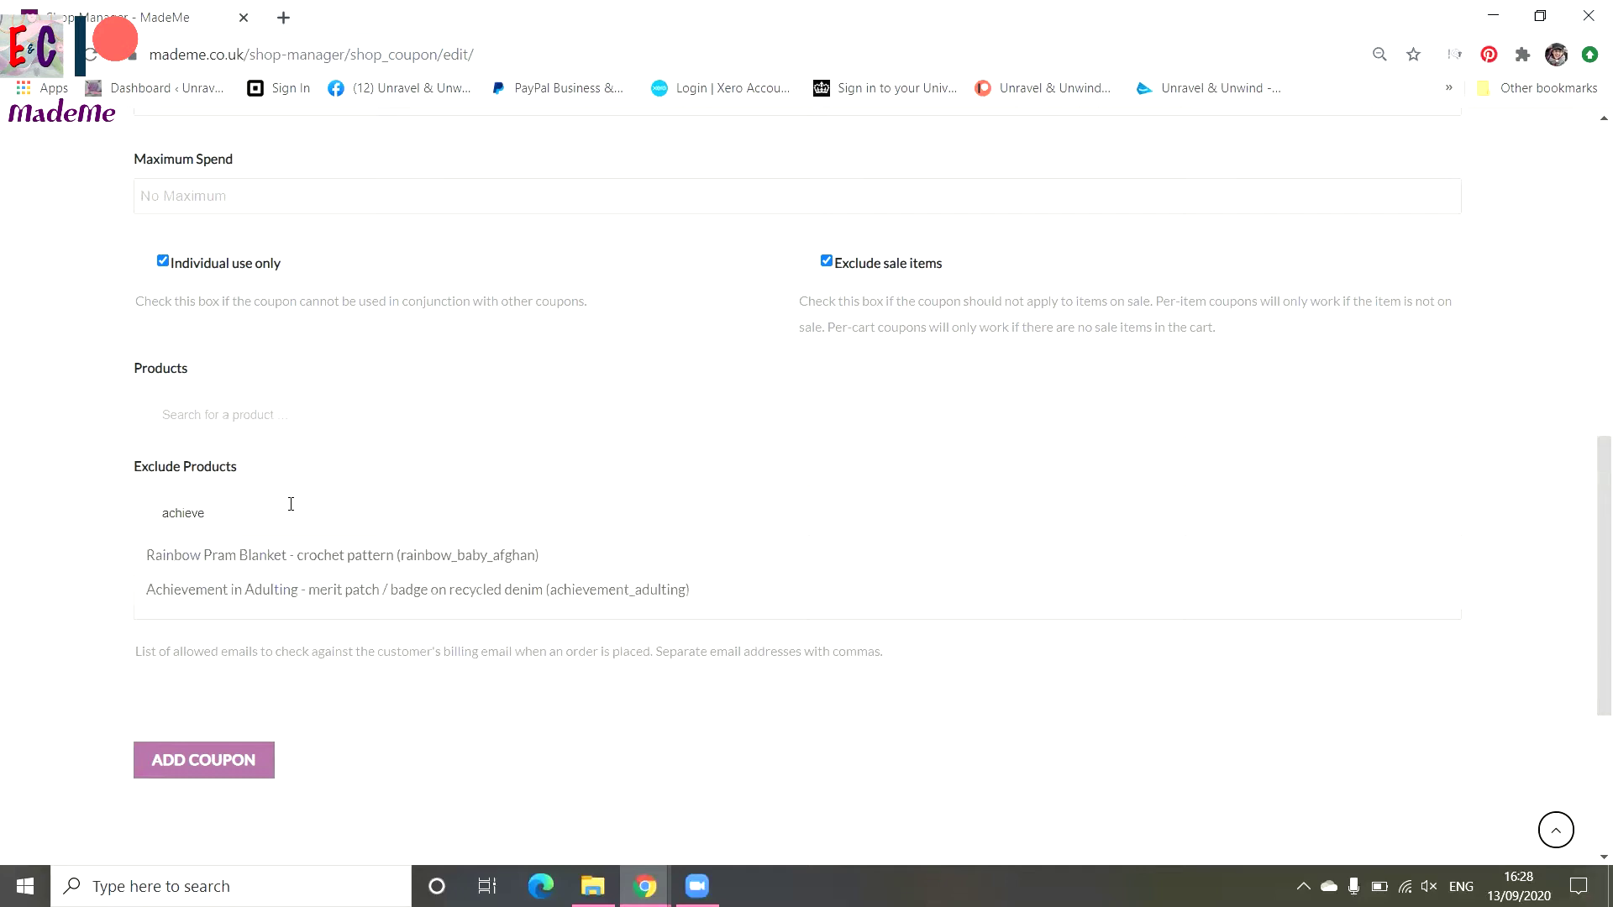
pyautogui.click(272, 596)
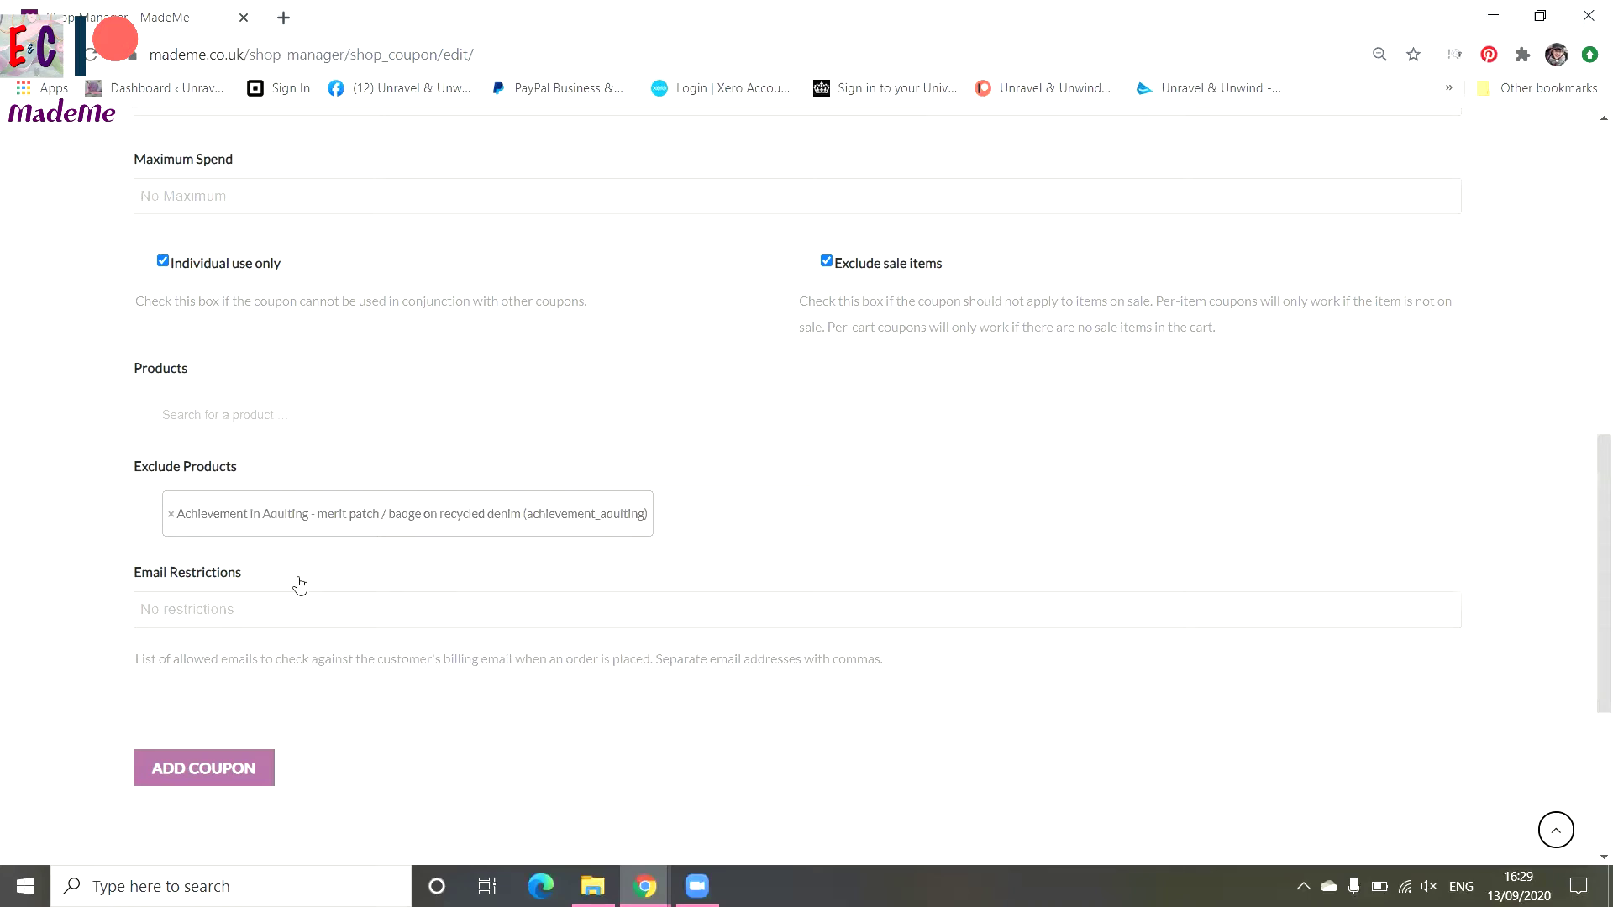
pyautogui.write('dishwashe')
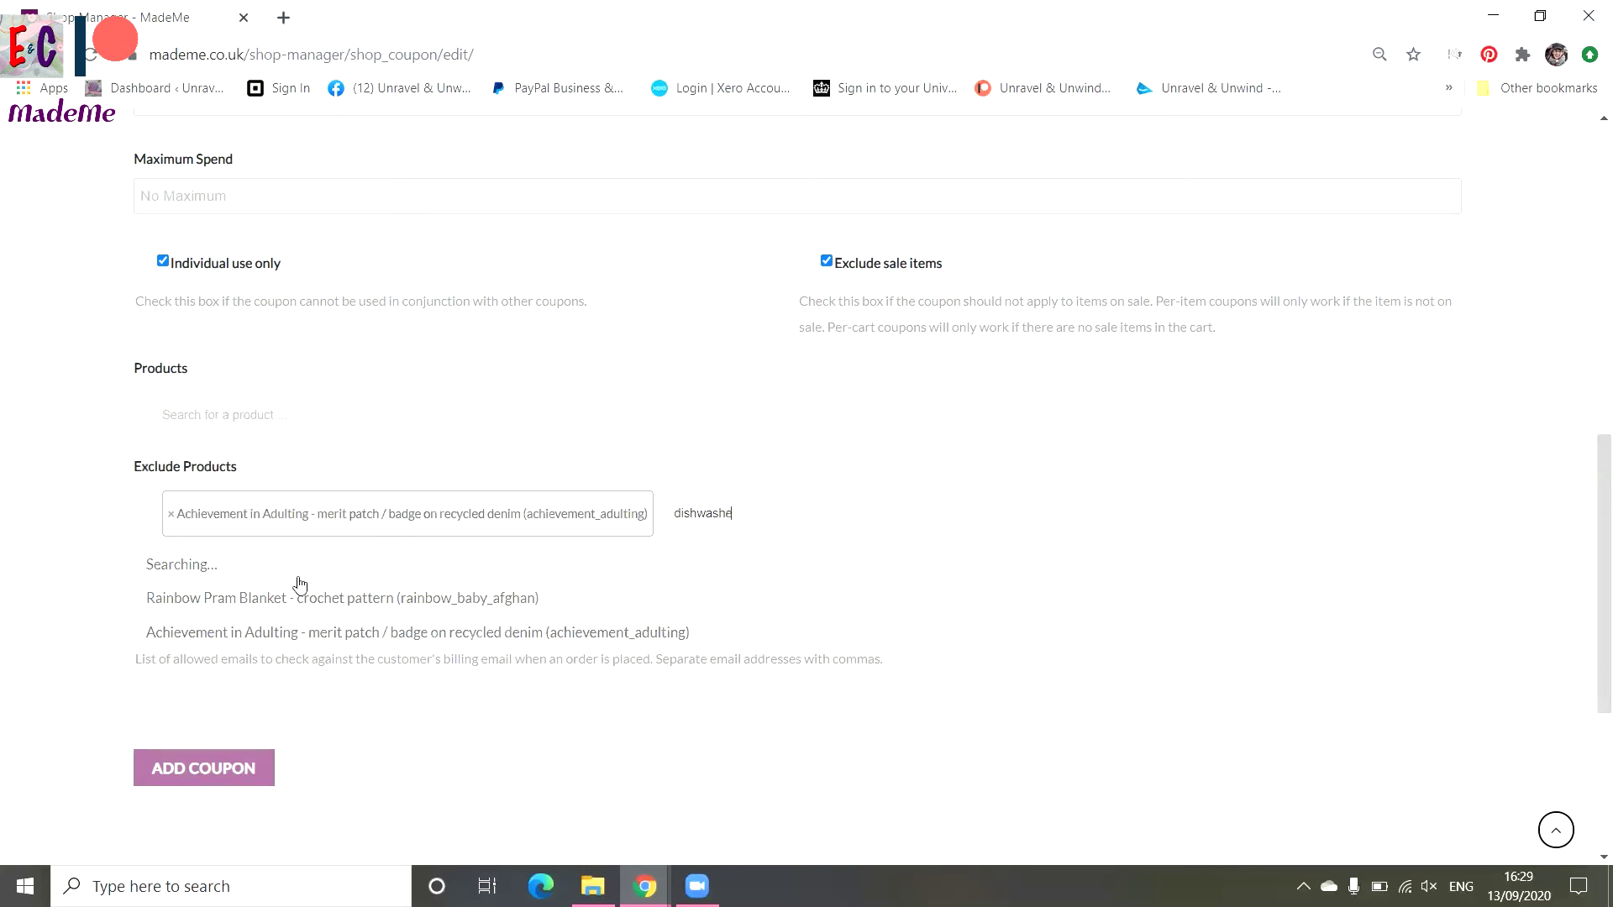
pyautogui.write('r')
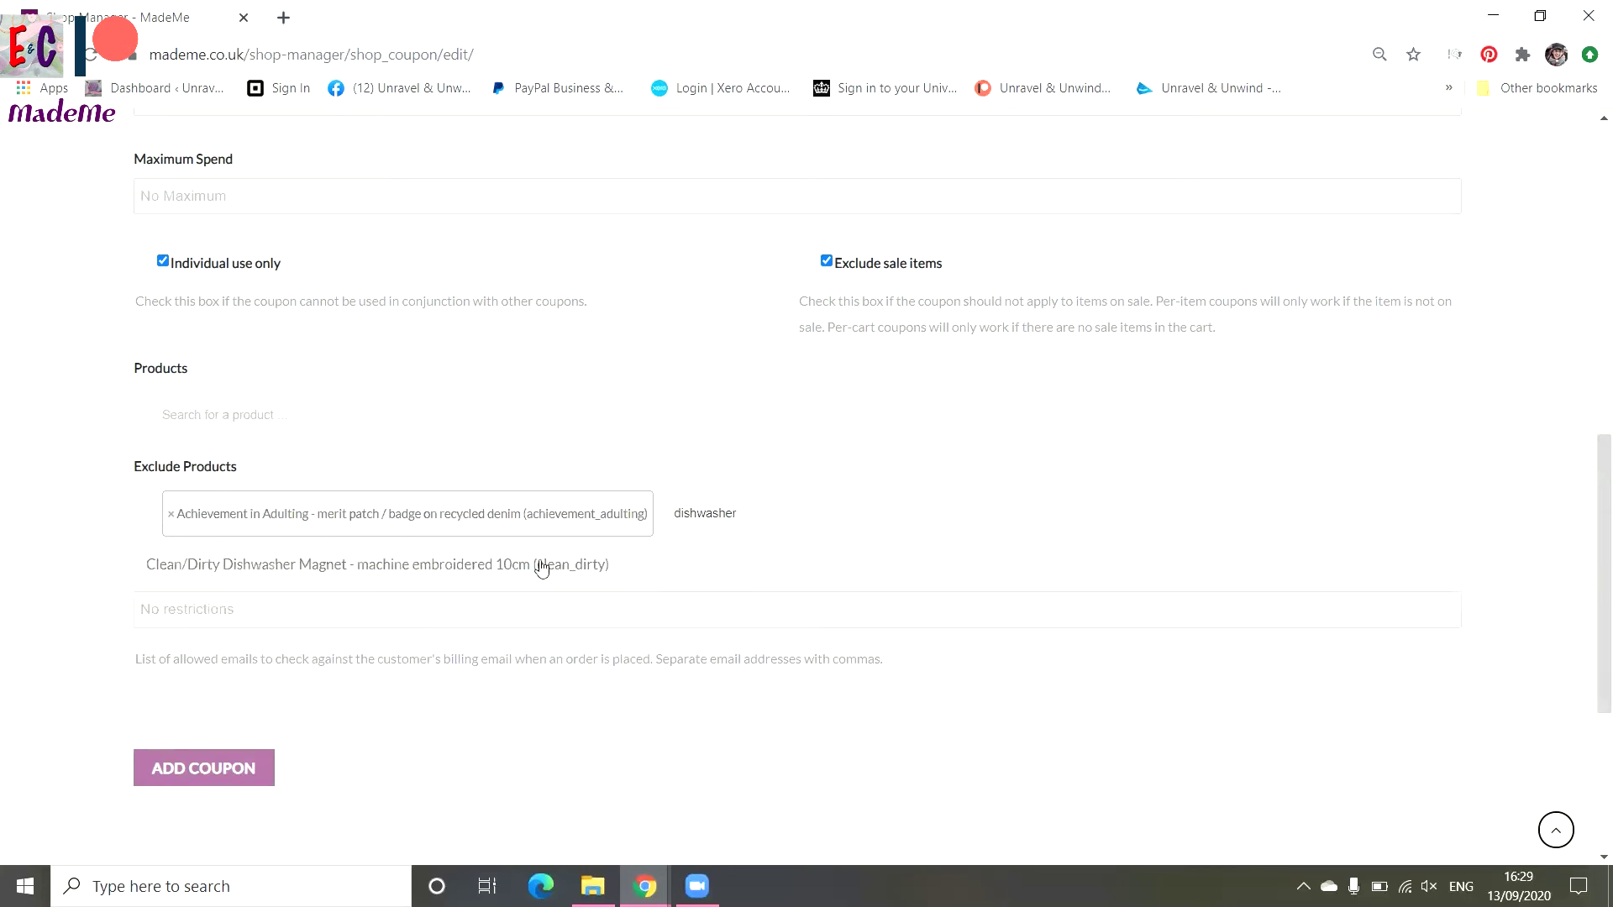
pyautogui.click(536, 566)
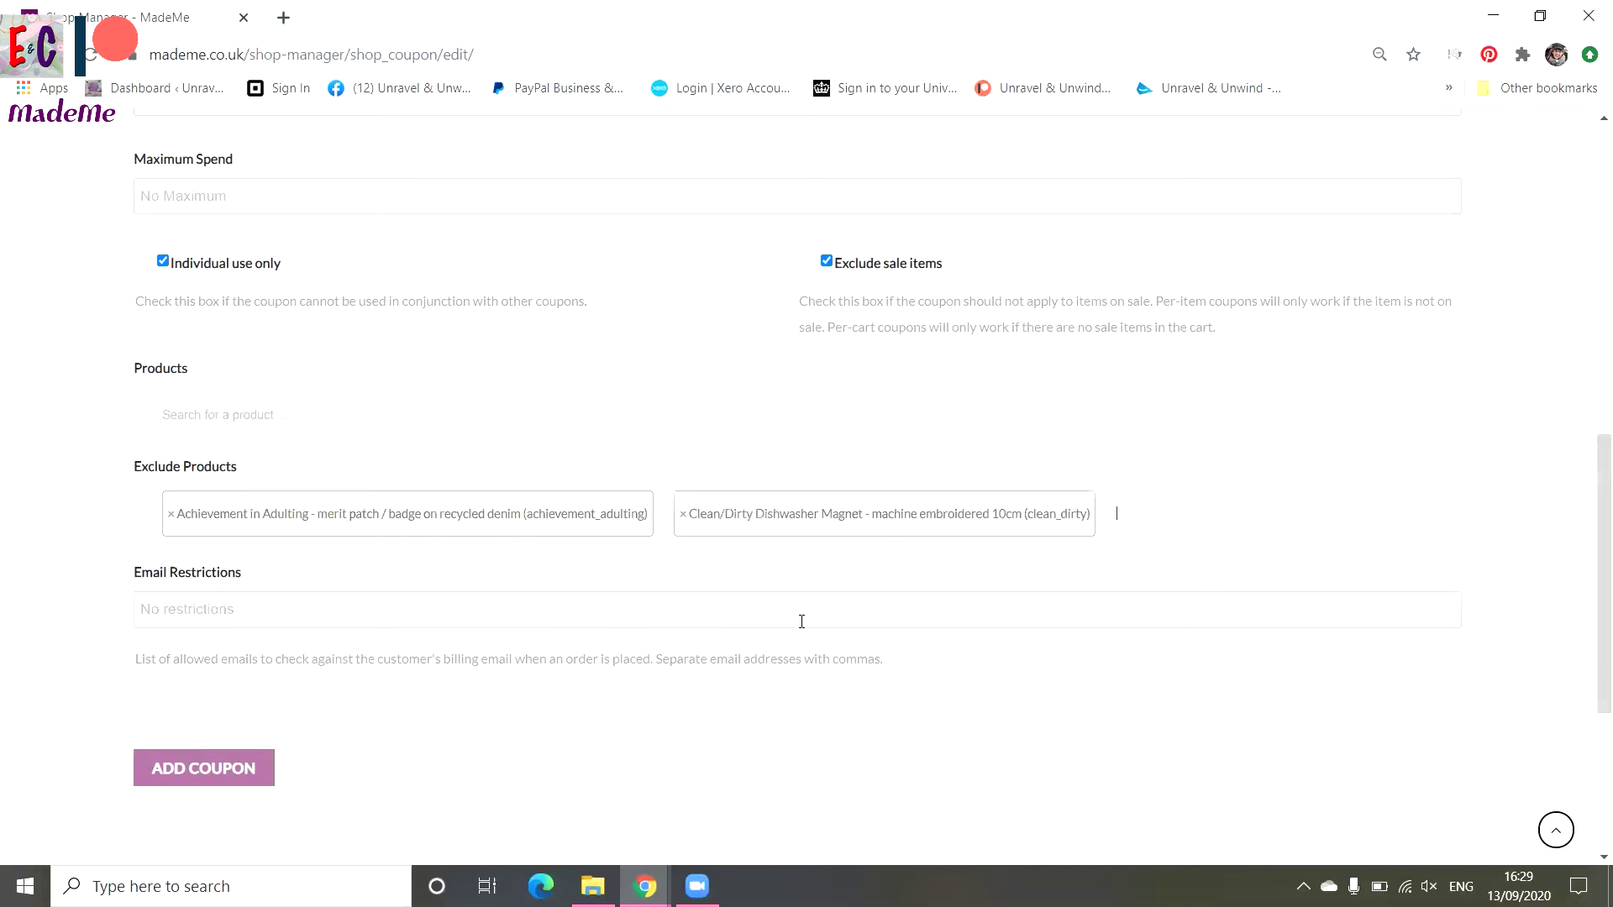
pyautogui.write('bobb')
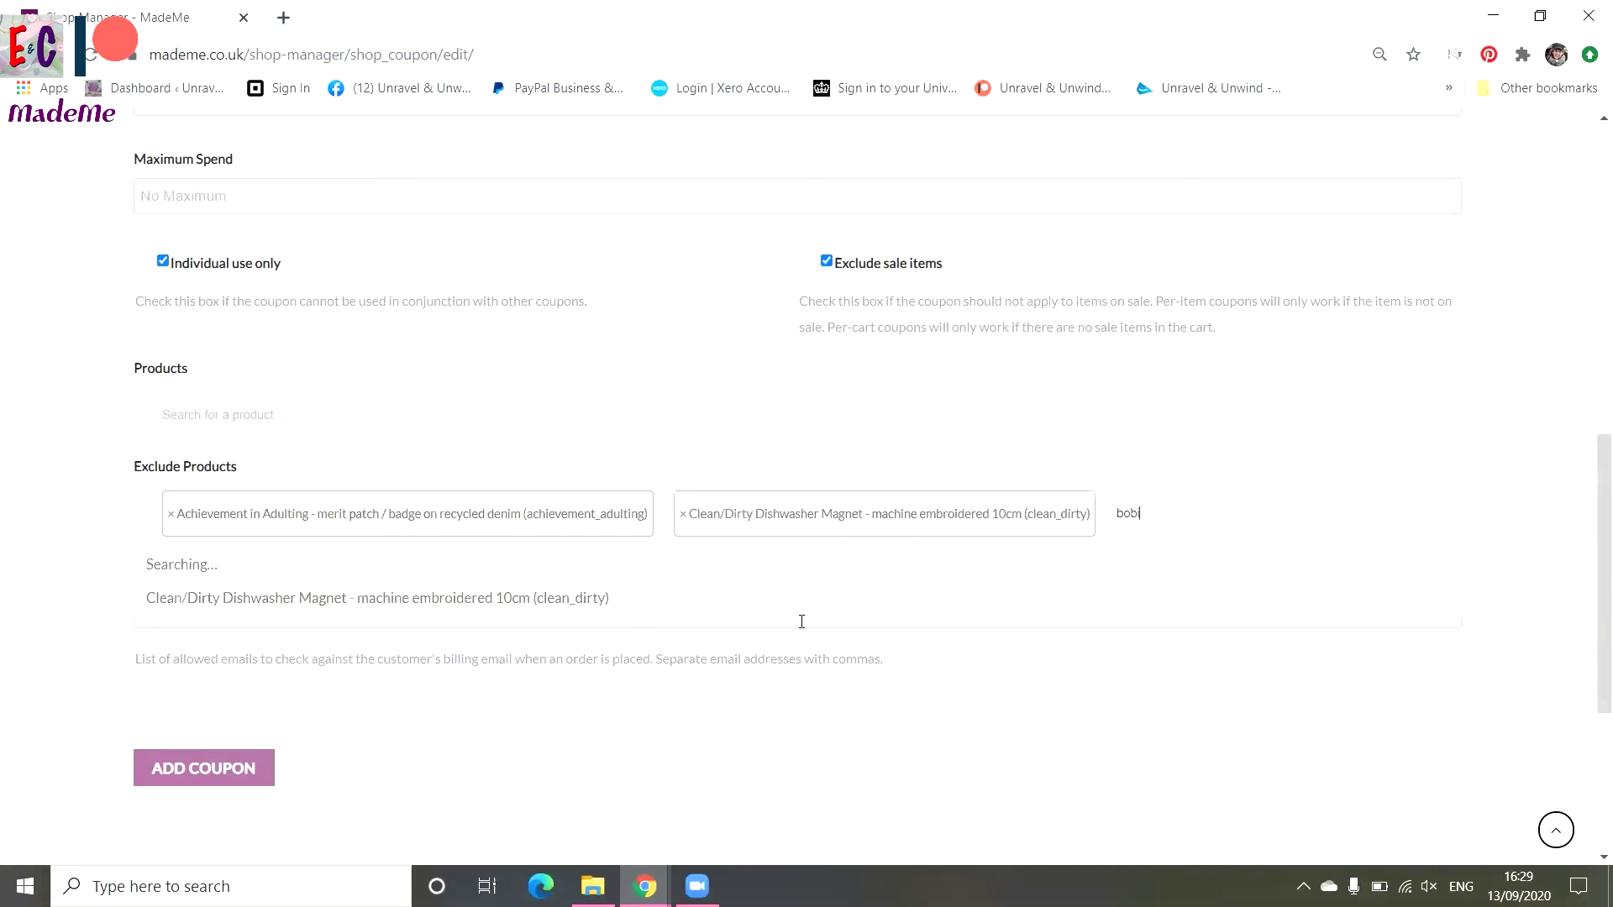
pyautogui.write('in')
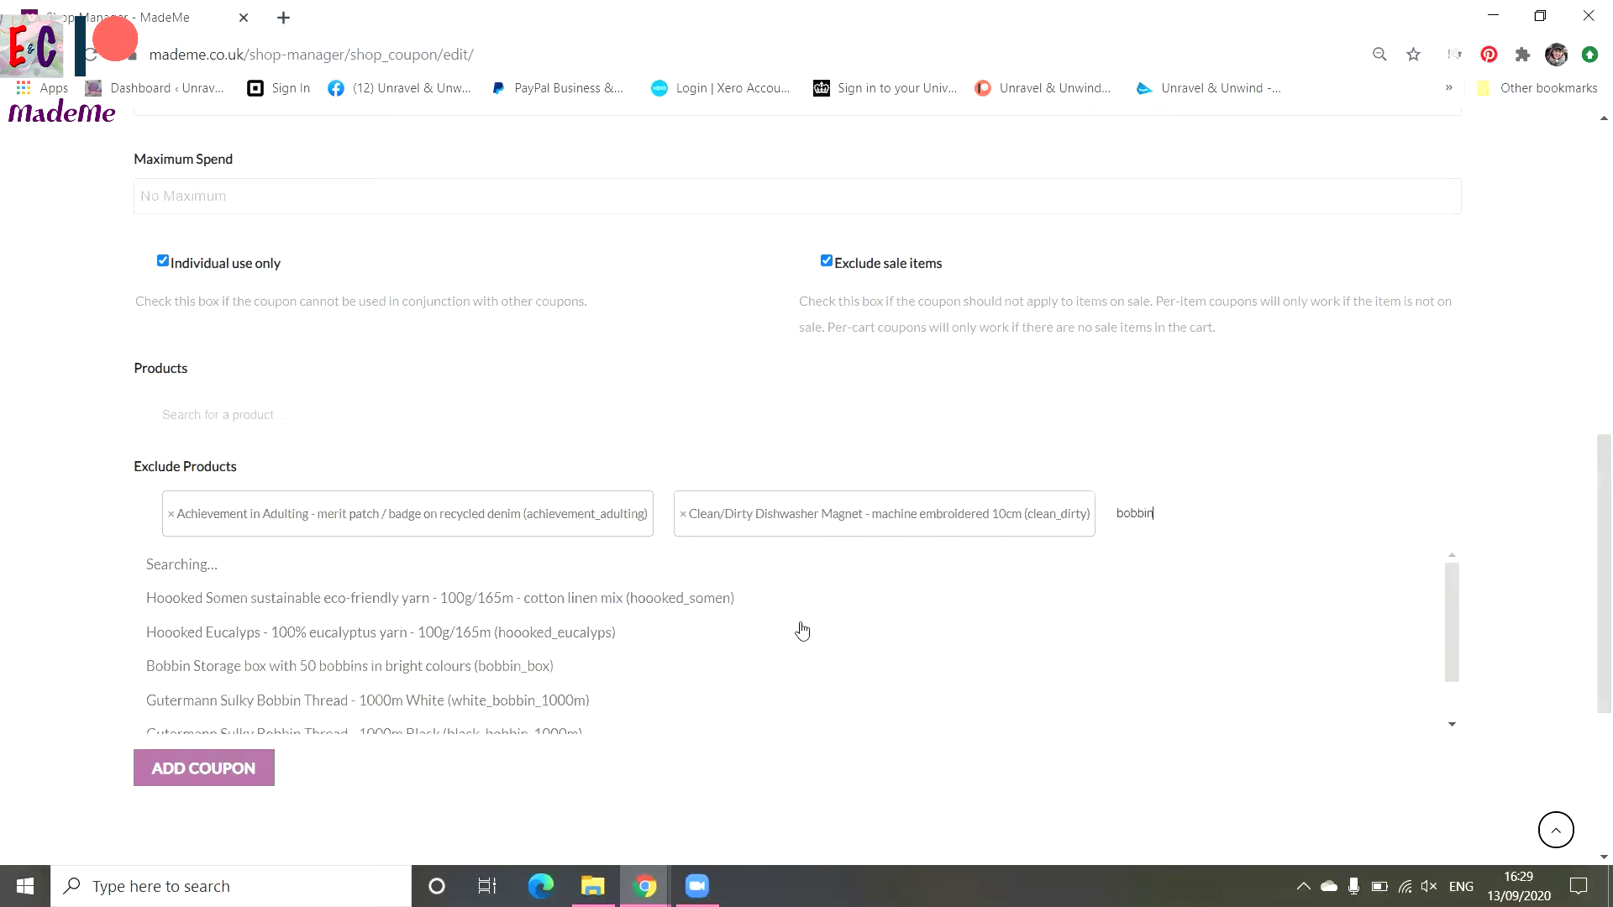
pyautogui.click(437, 643)
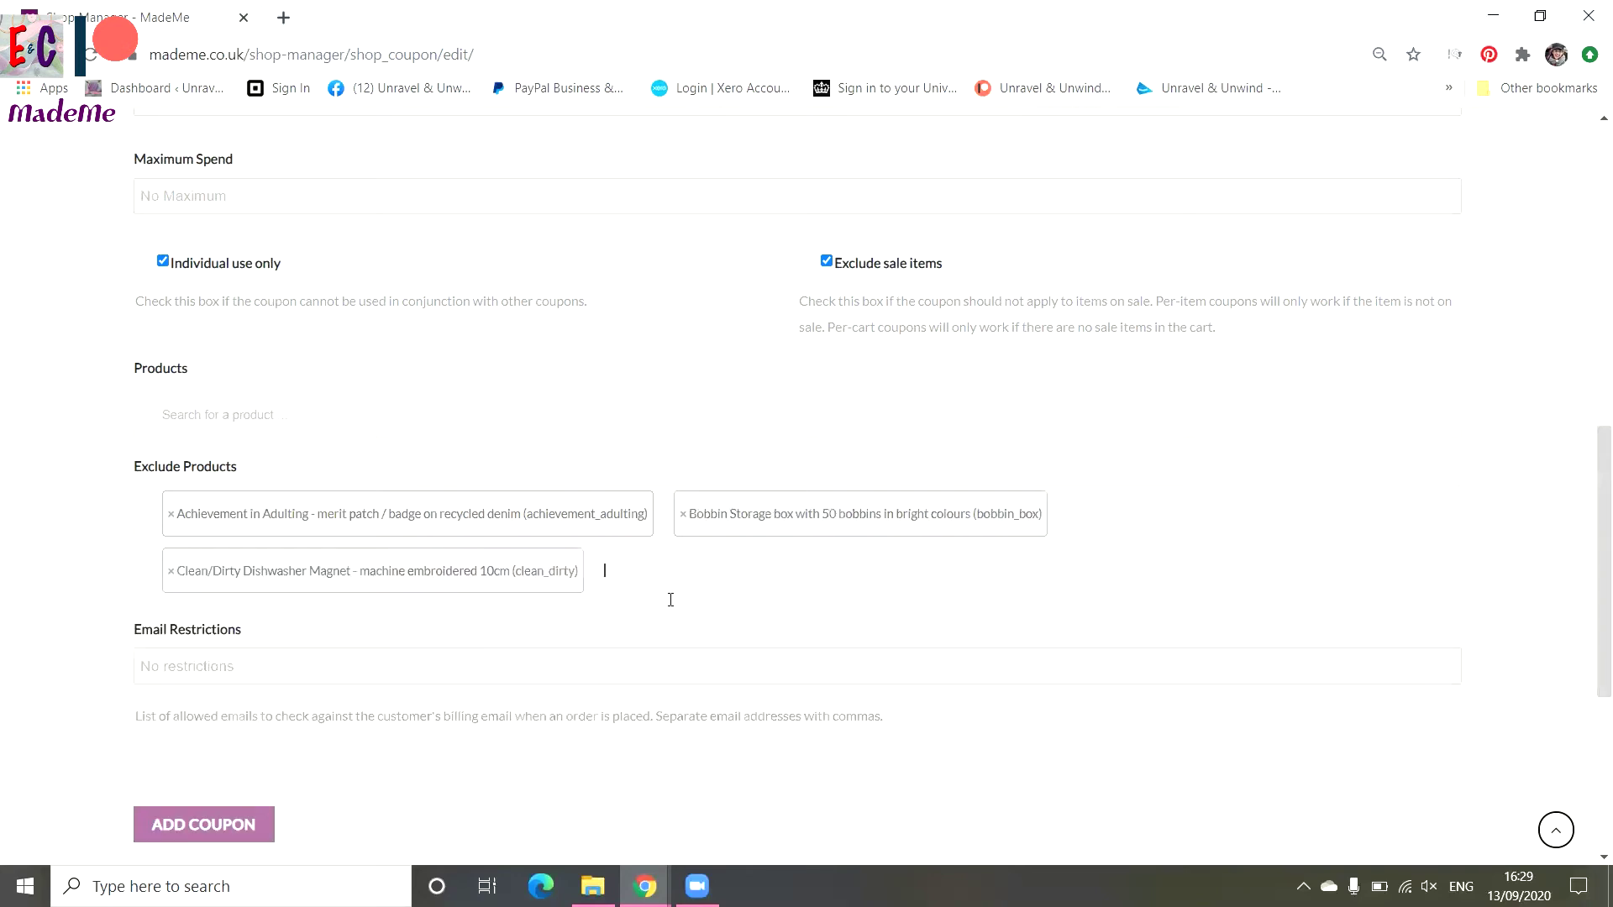
# Step: Also exclude the white and black Gutermann bobbin threads and the Bobbin Clip Buddies
pyautogui.click(588, 599)
pyautogui.write('bob')
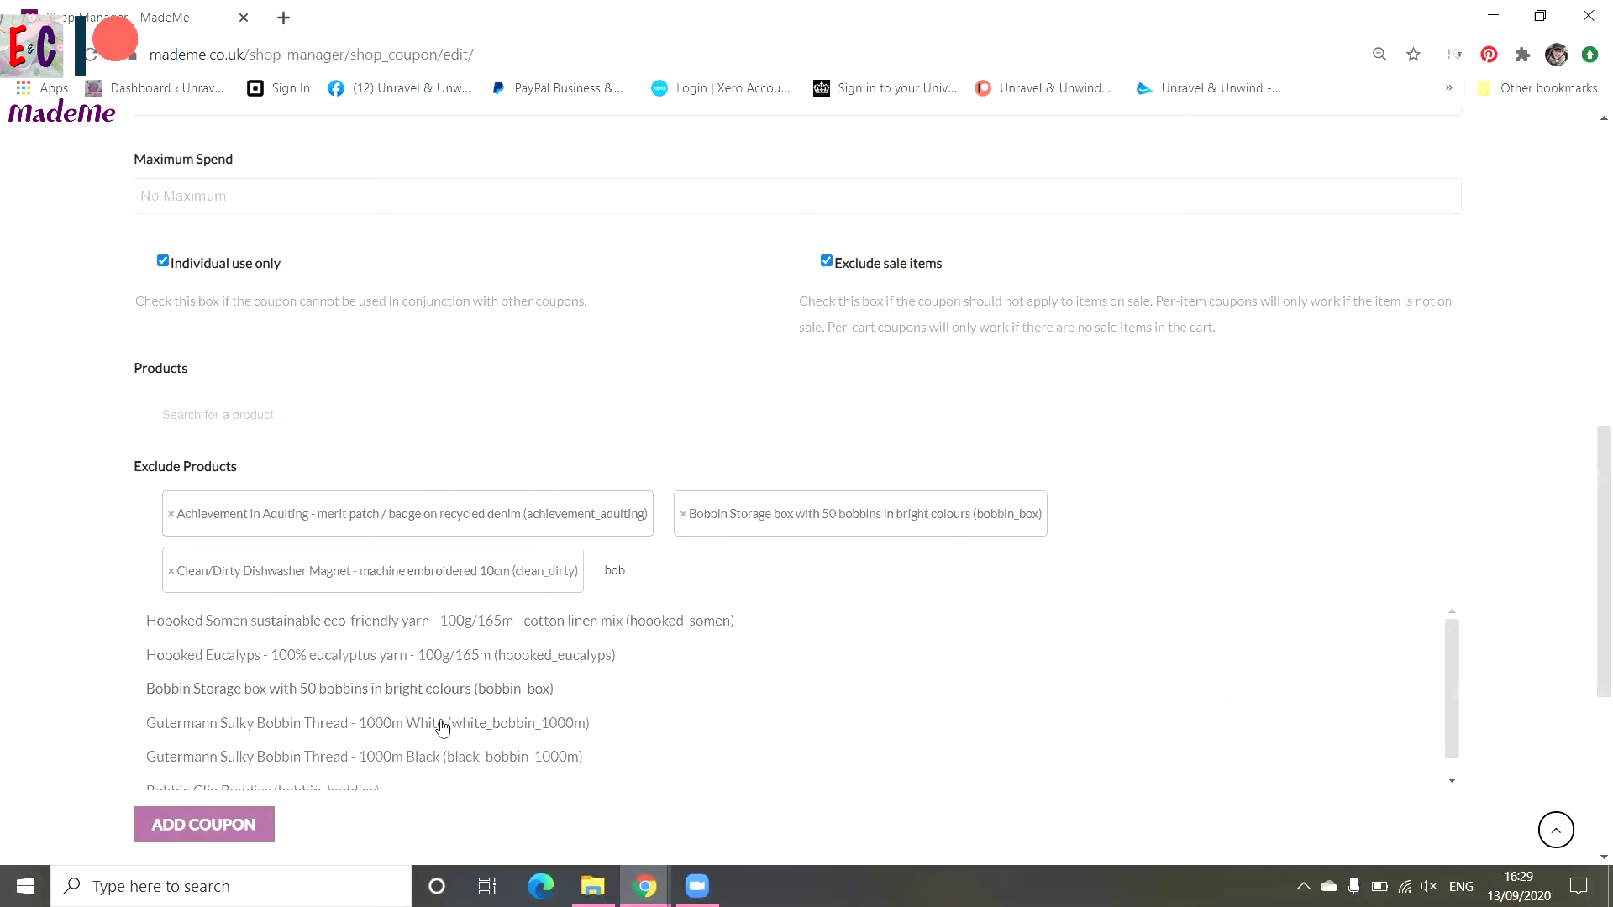
pyautogui.click(442, 727)
pyautogui.write('bobb')
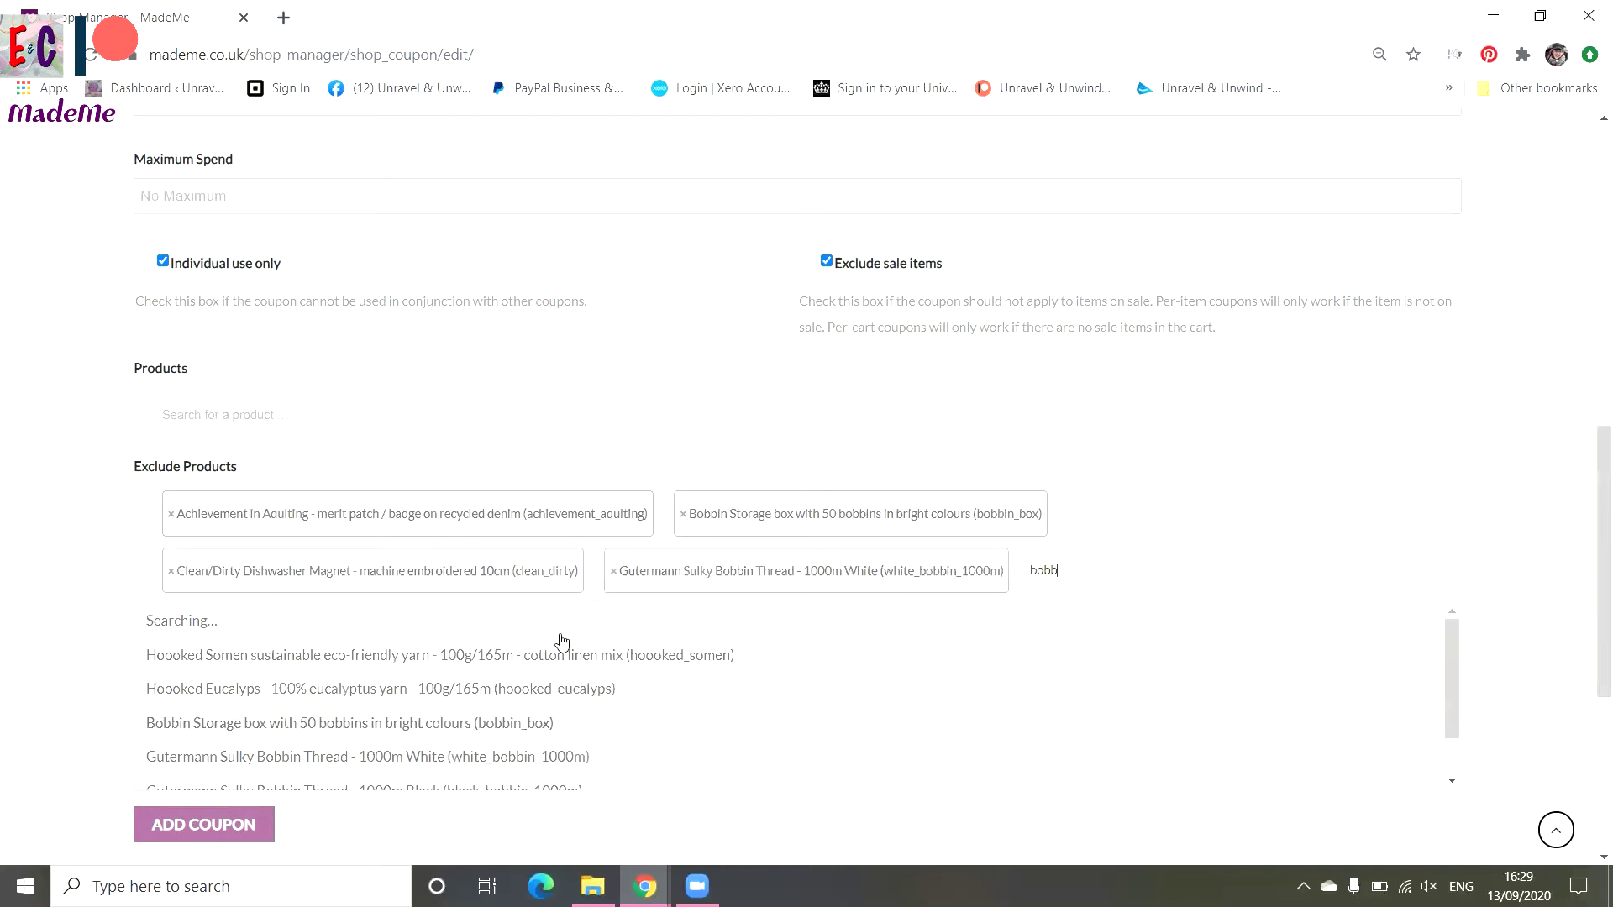
pyautogui.scroll(-1, 471, 681)
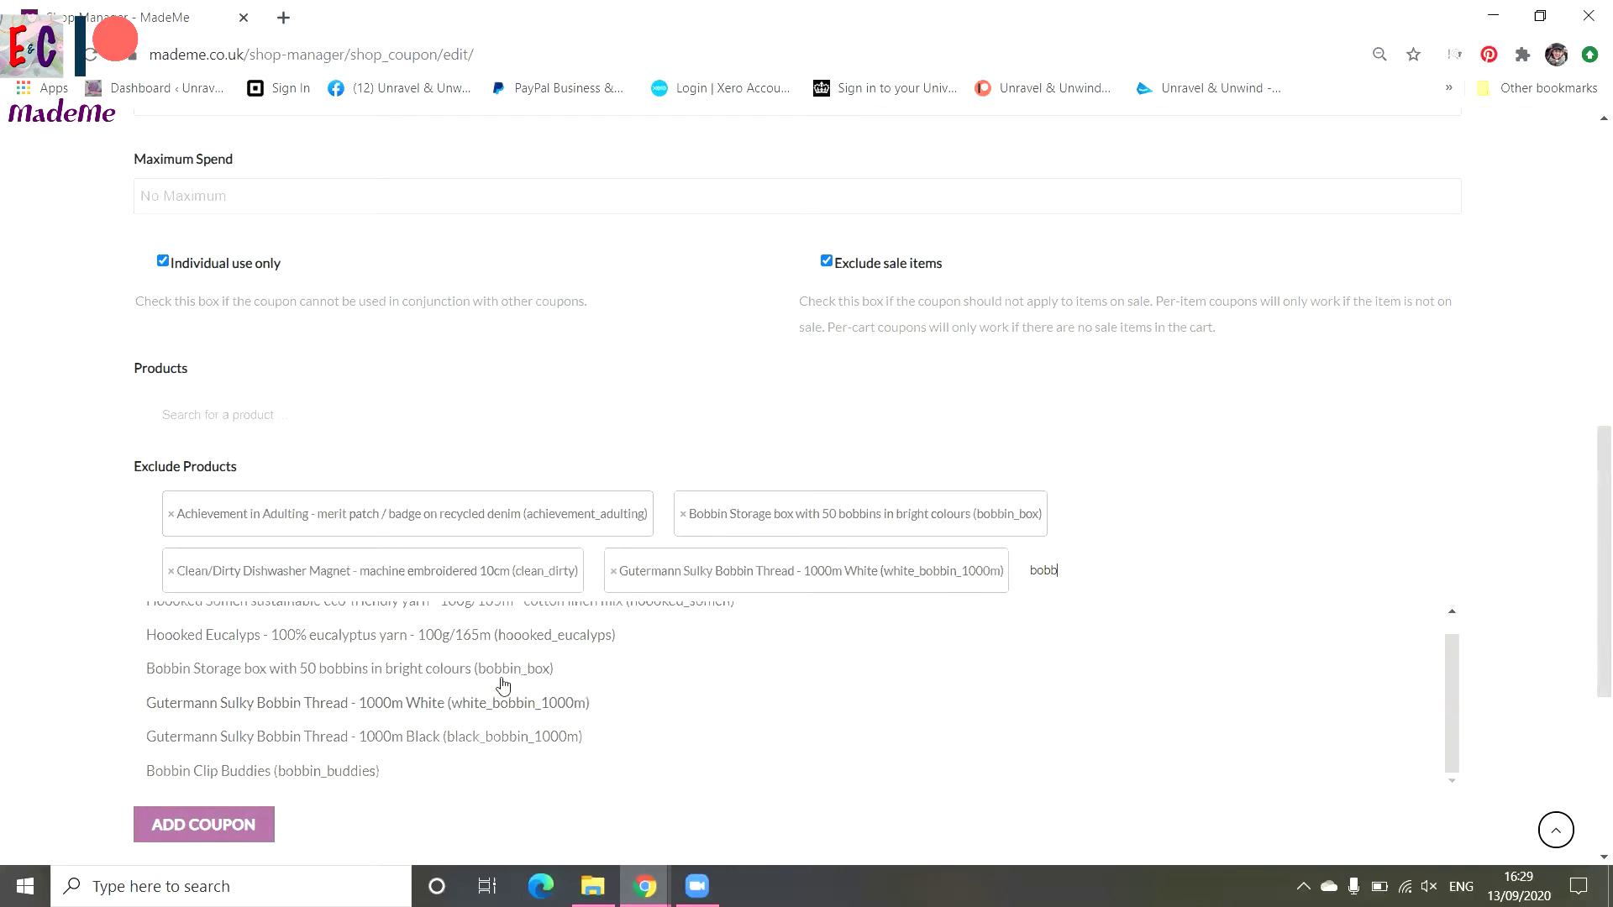
pyautogui.click(428, 738)
pyautogui.write('b')
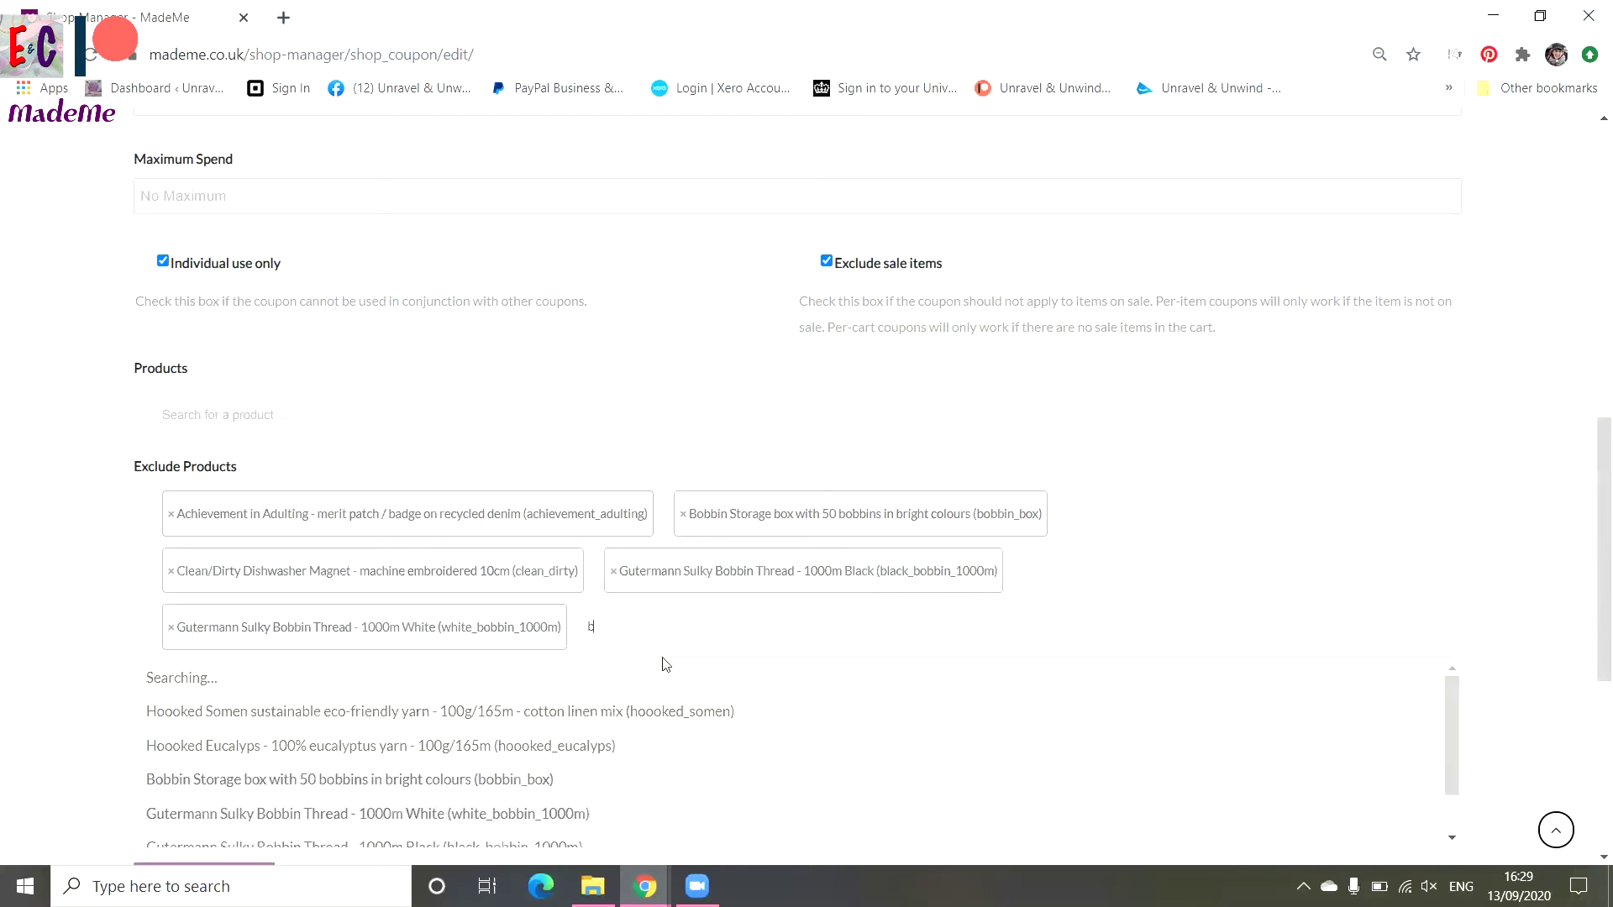
pyautogui.write('obb')
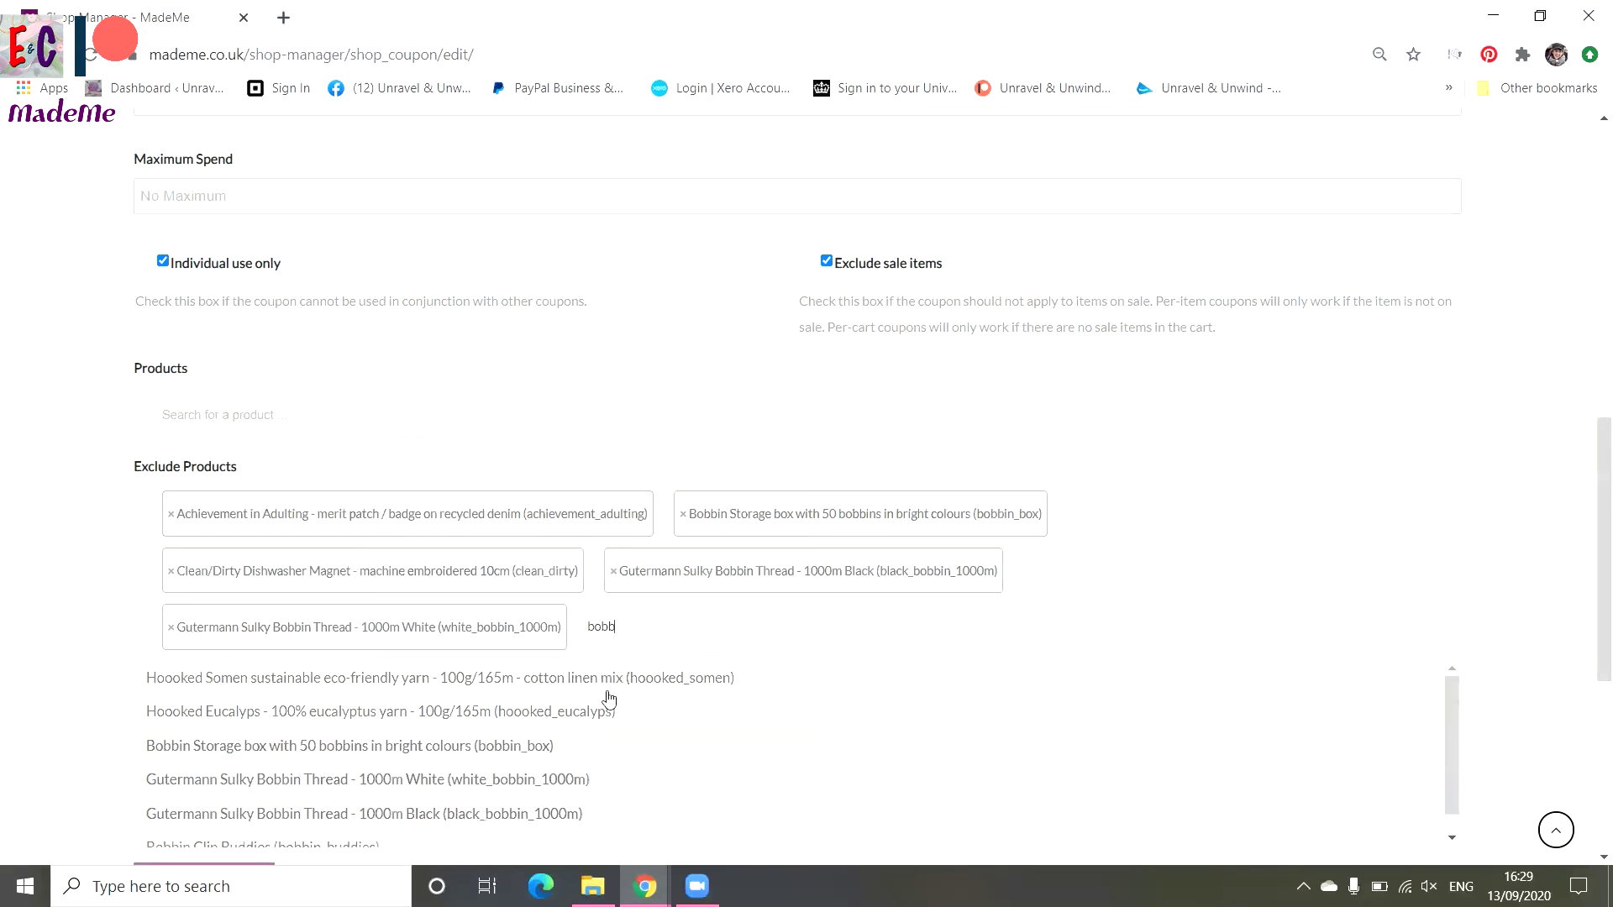
pyautogui.scroll(-1, 608, 699)
pyautogui.click(361, 837)
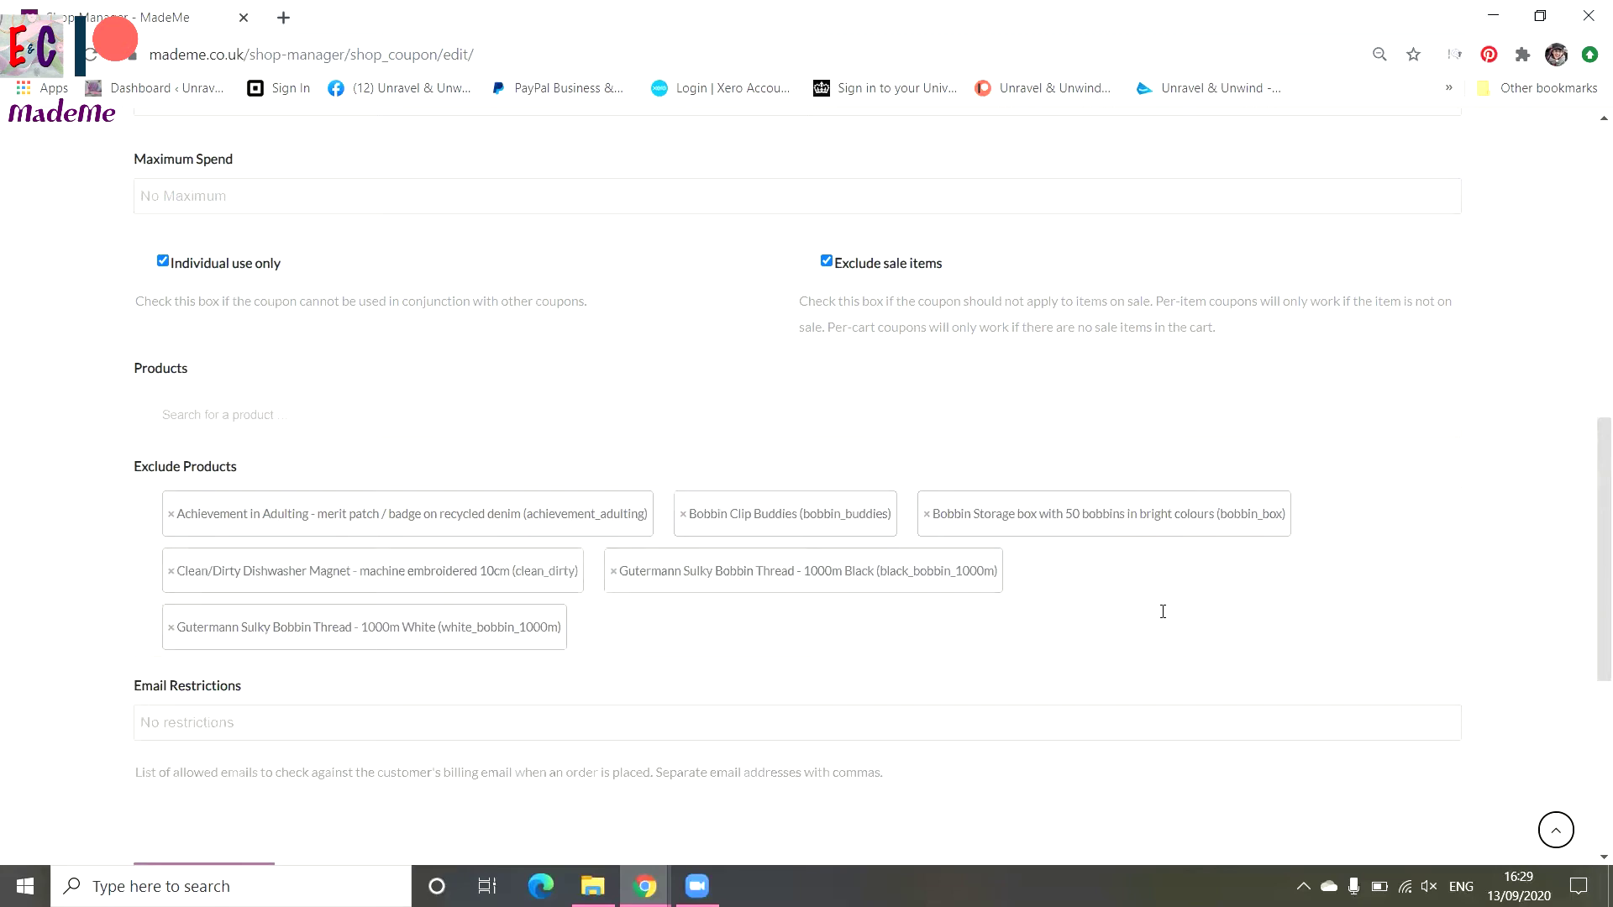
pyautogui.scroll(-1, 1163, 611)
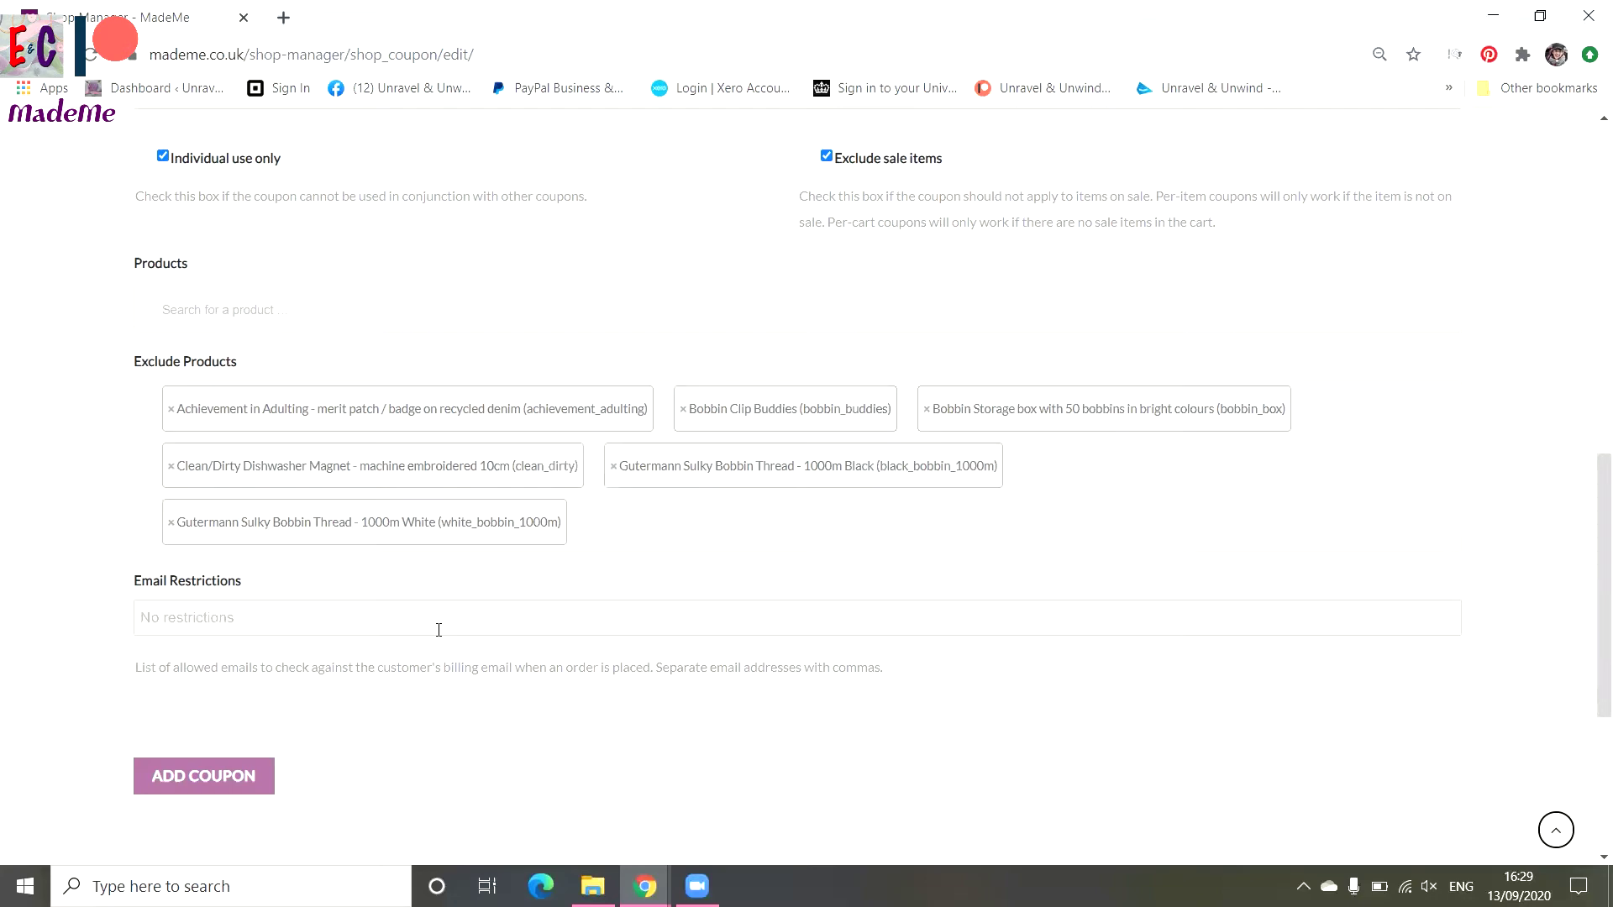
# Step: Show the usage limits and enter 1 use per coupon and 5 items
pyautogui.scroll(1, 535, 676)
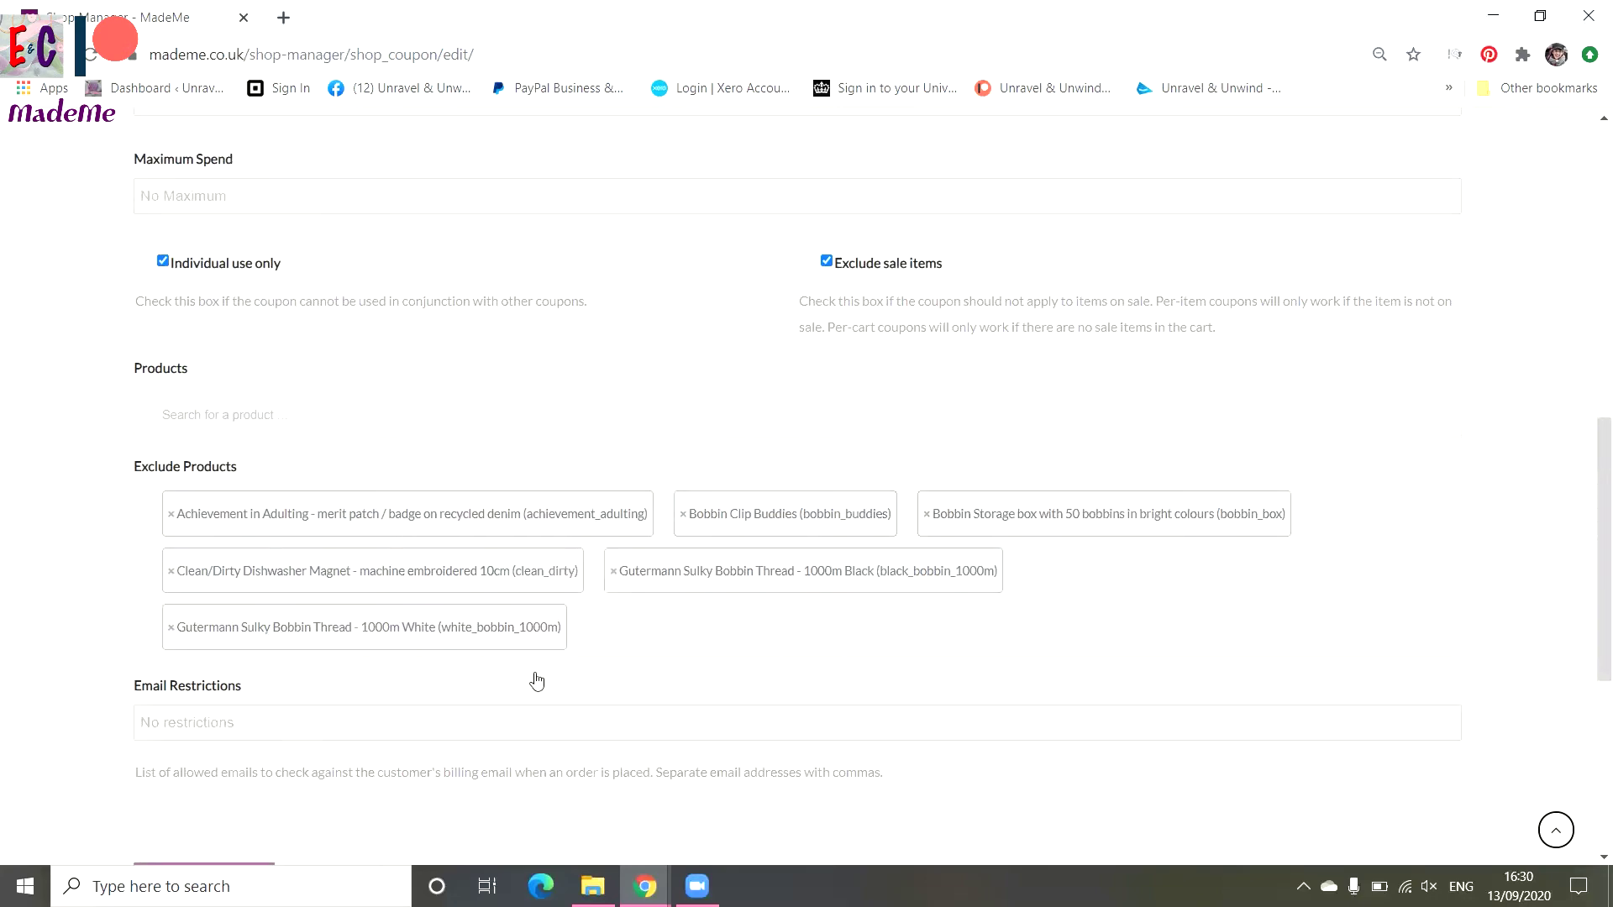
pyautogui.scroll(4, 535, 678)
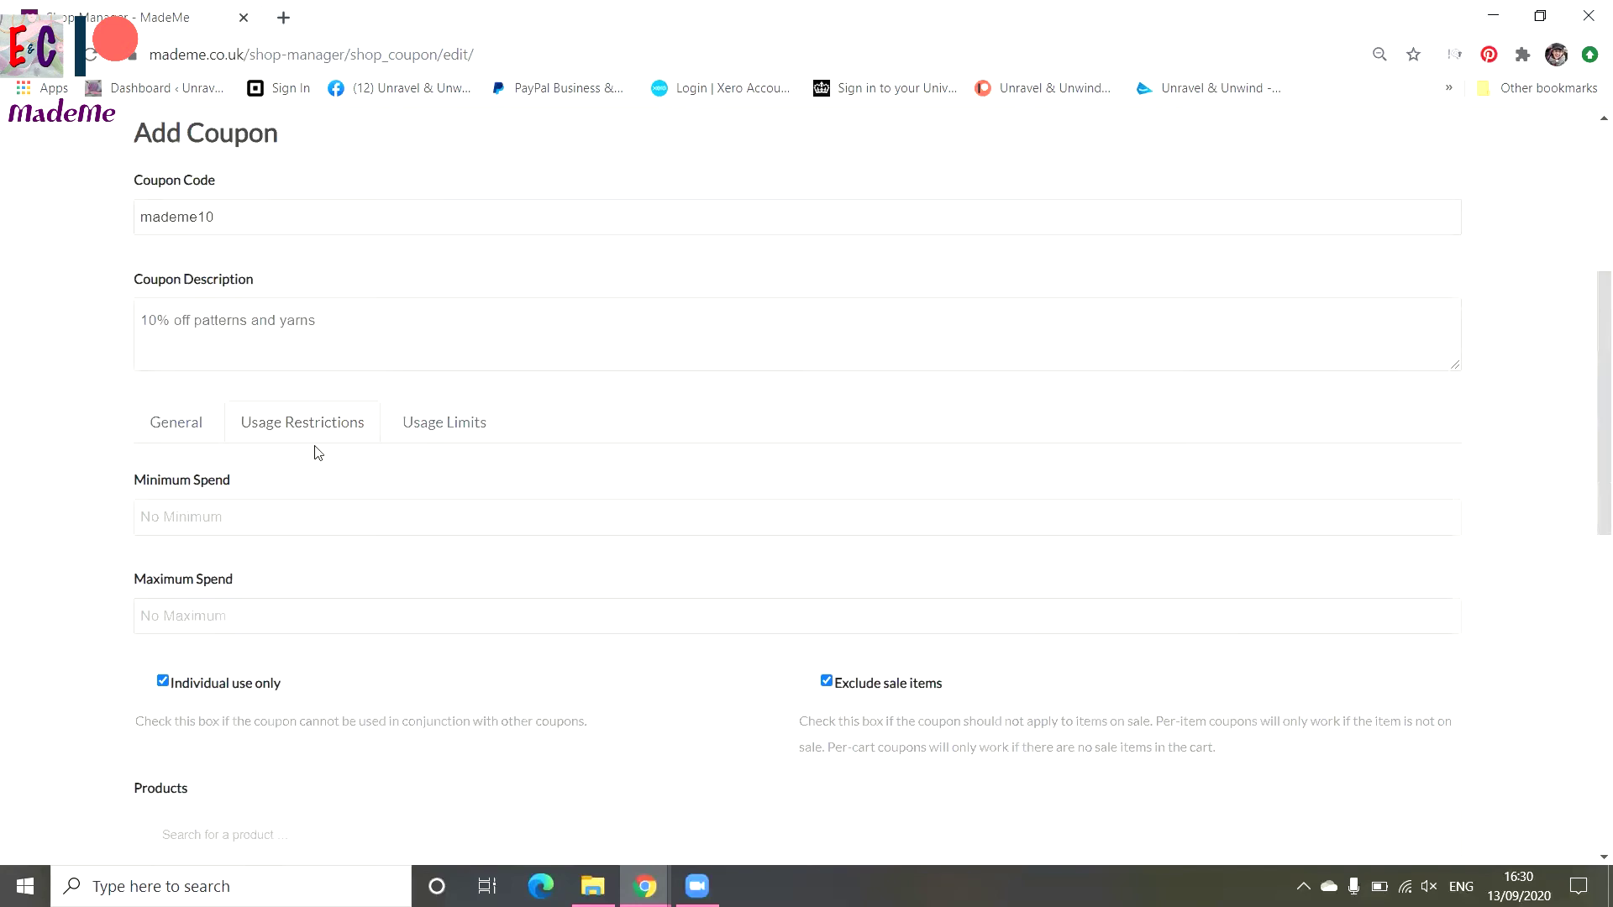
pyautogui.click(437, 434)
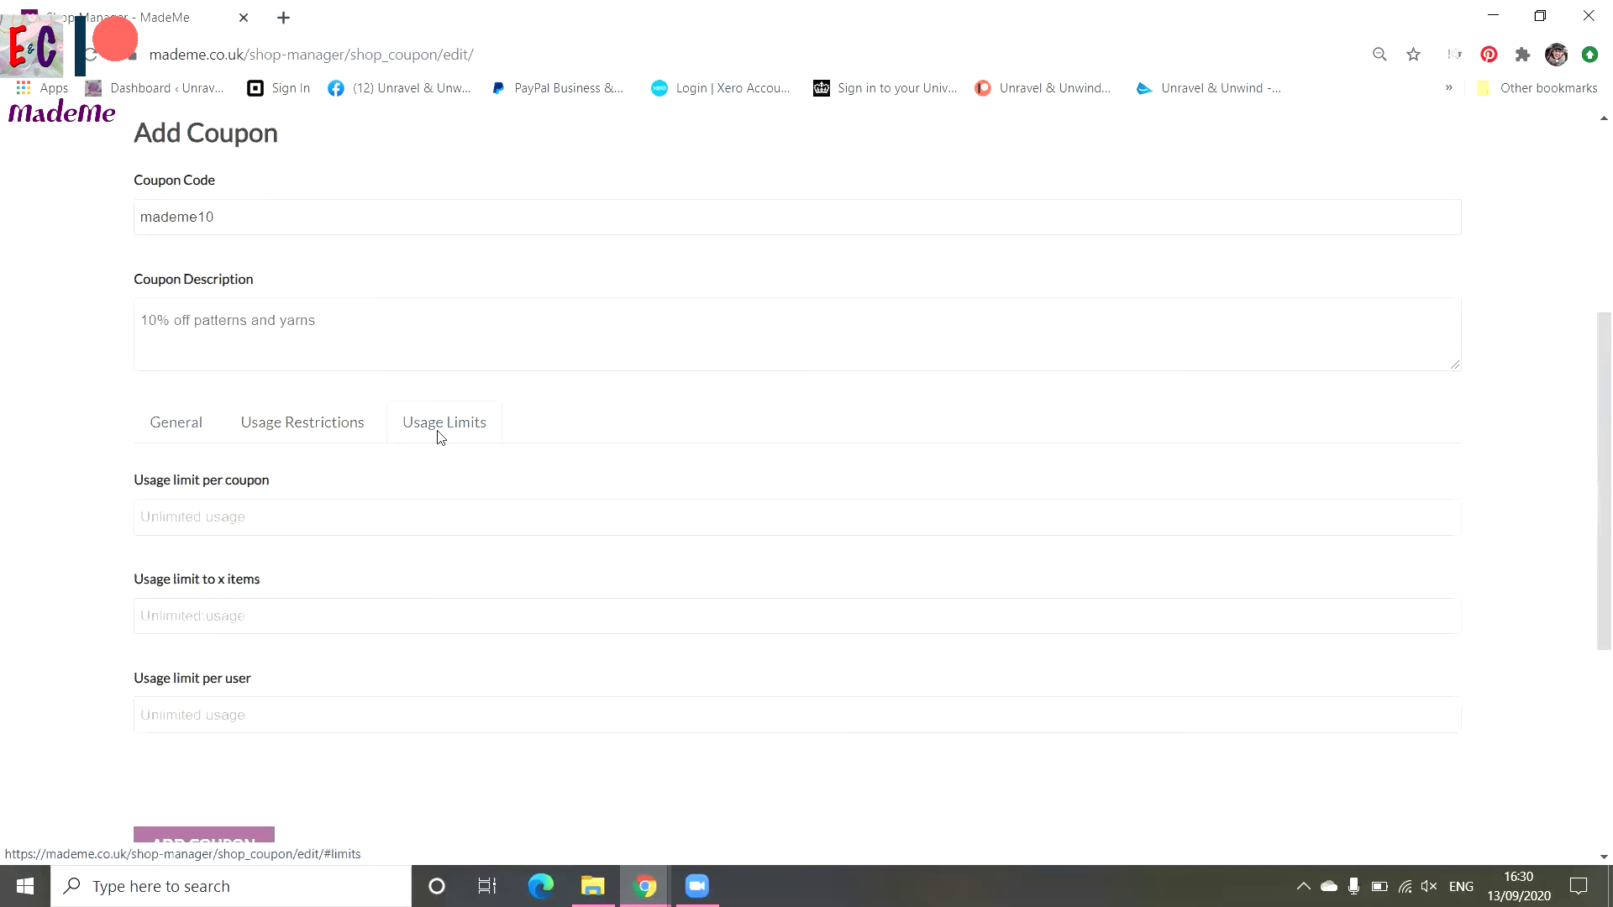
pyautogui.scroll(-1, 436, 433)
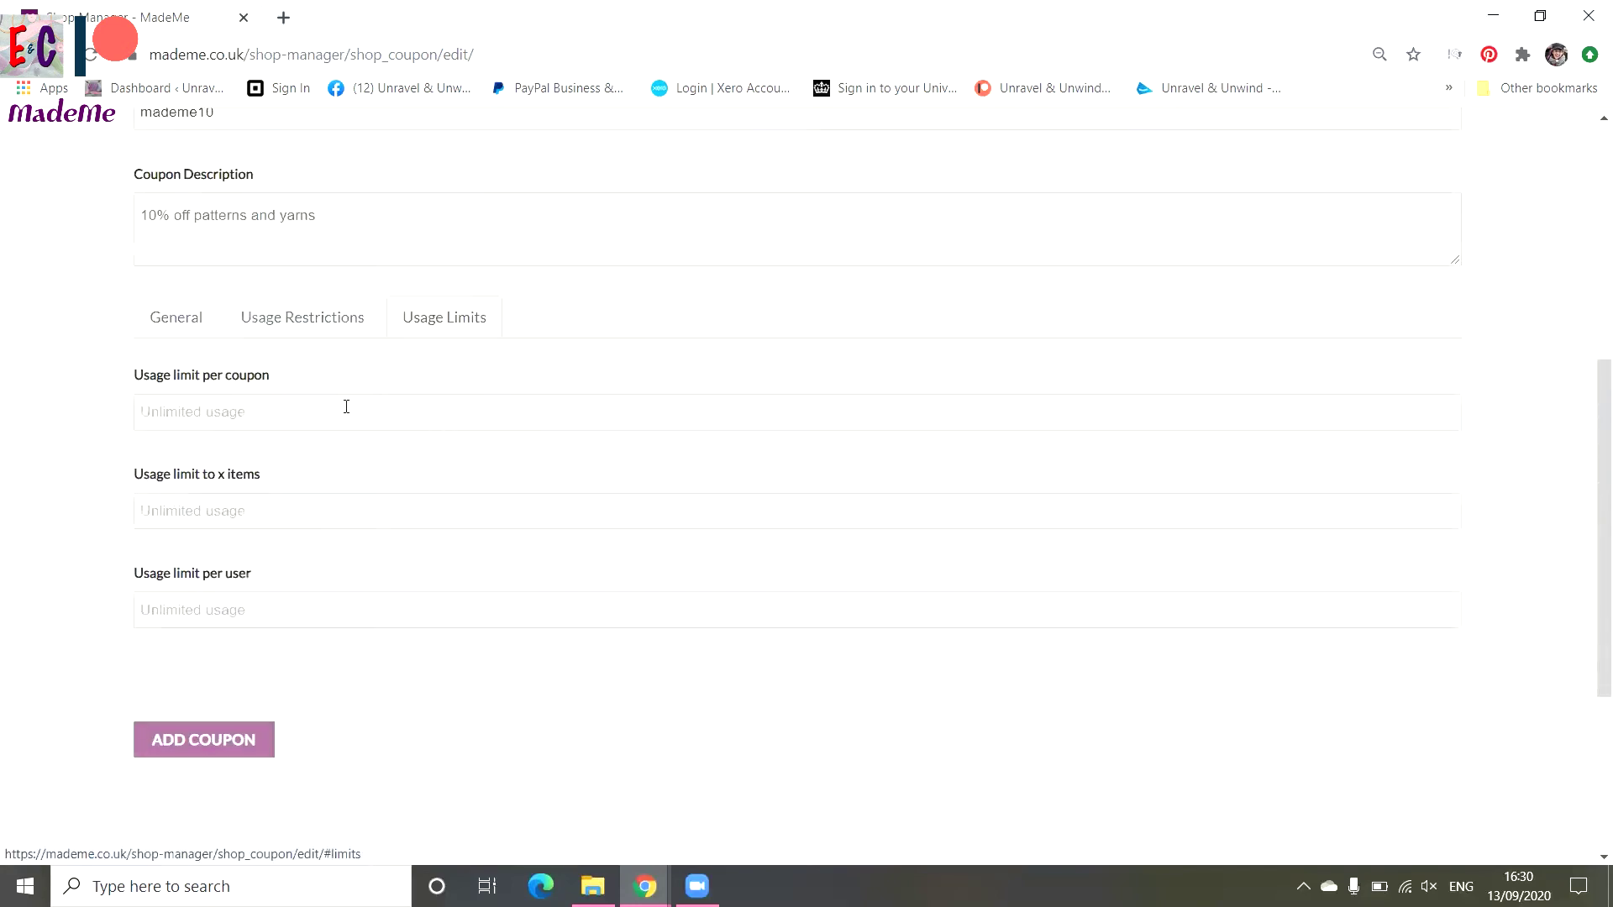
pyautogui.click(272, 413)
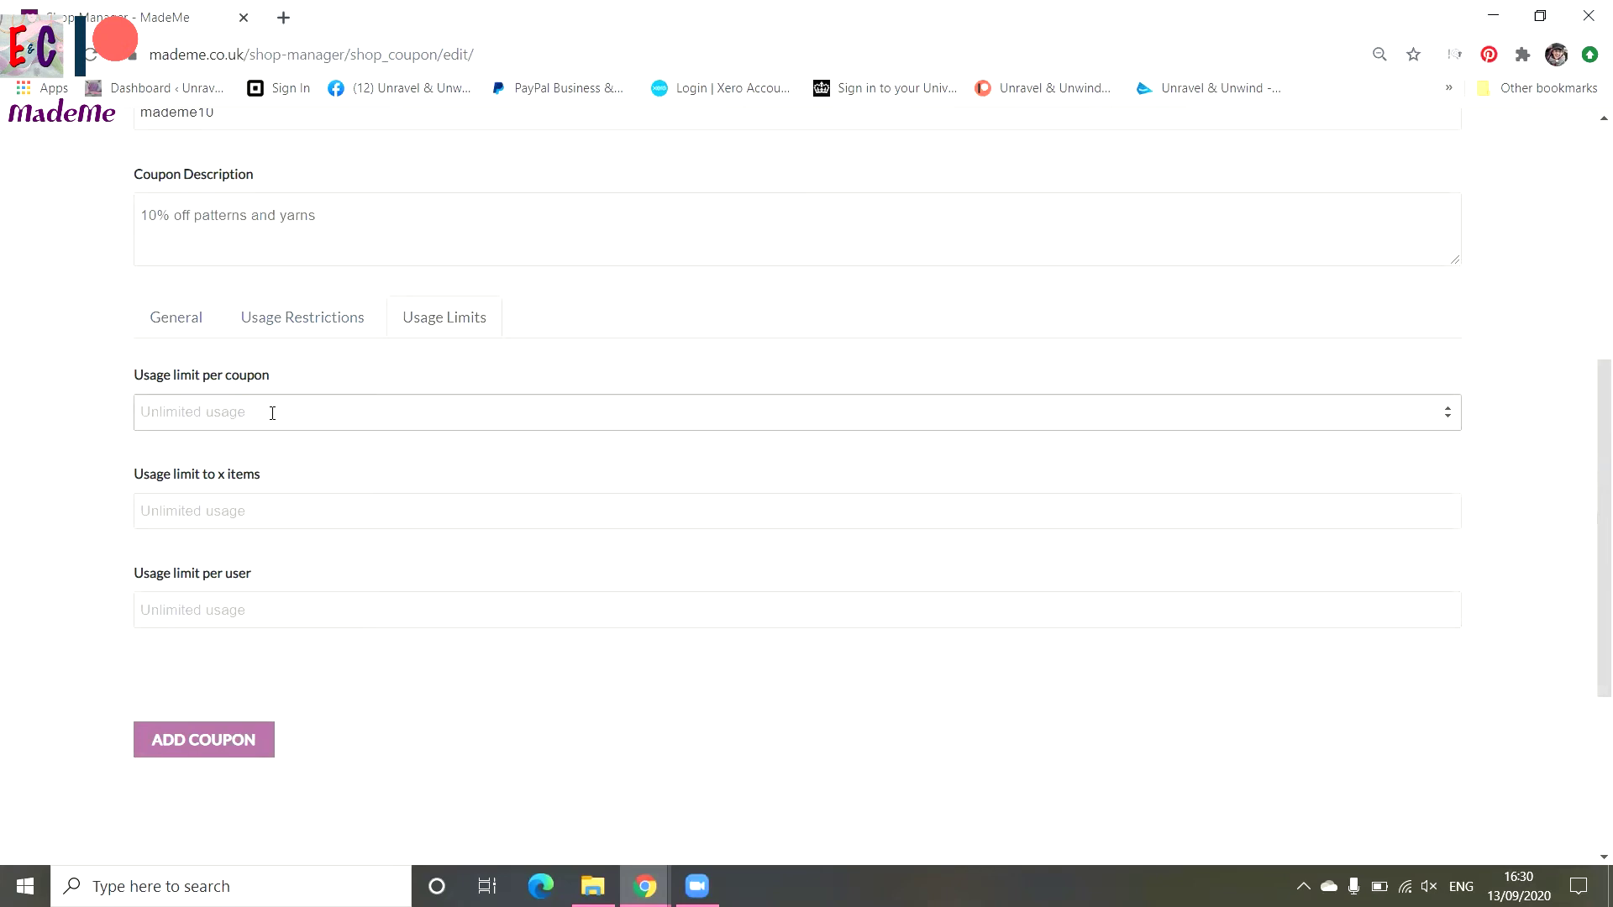
pyautogui.write('1')
pyautogui.click(262, 510)
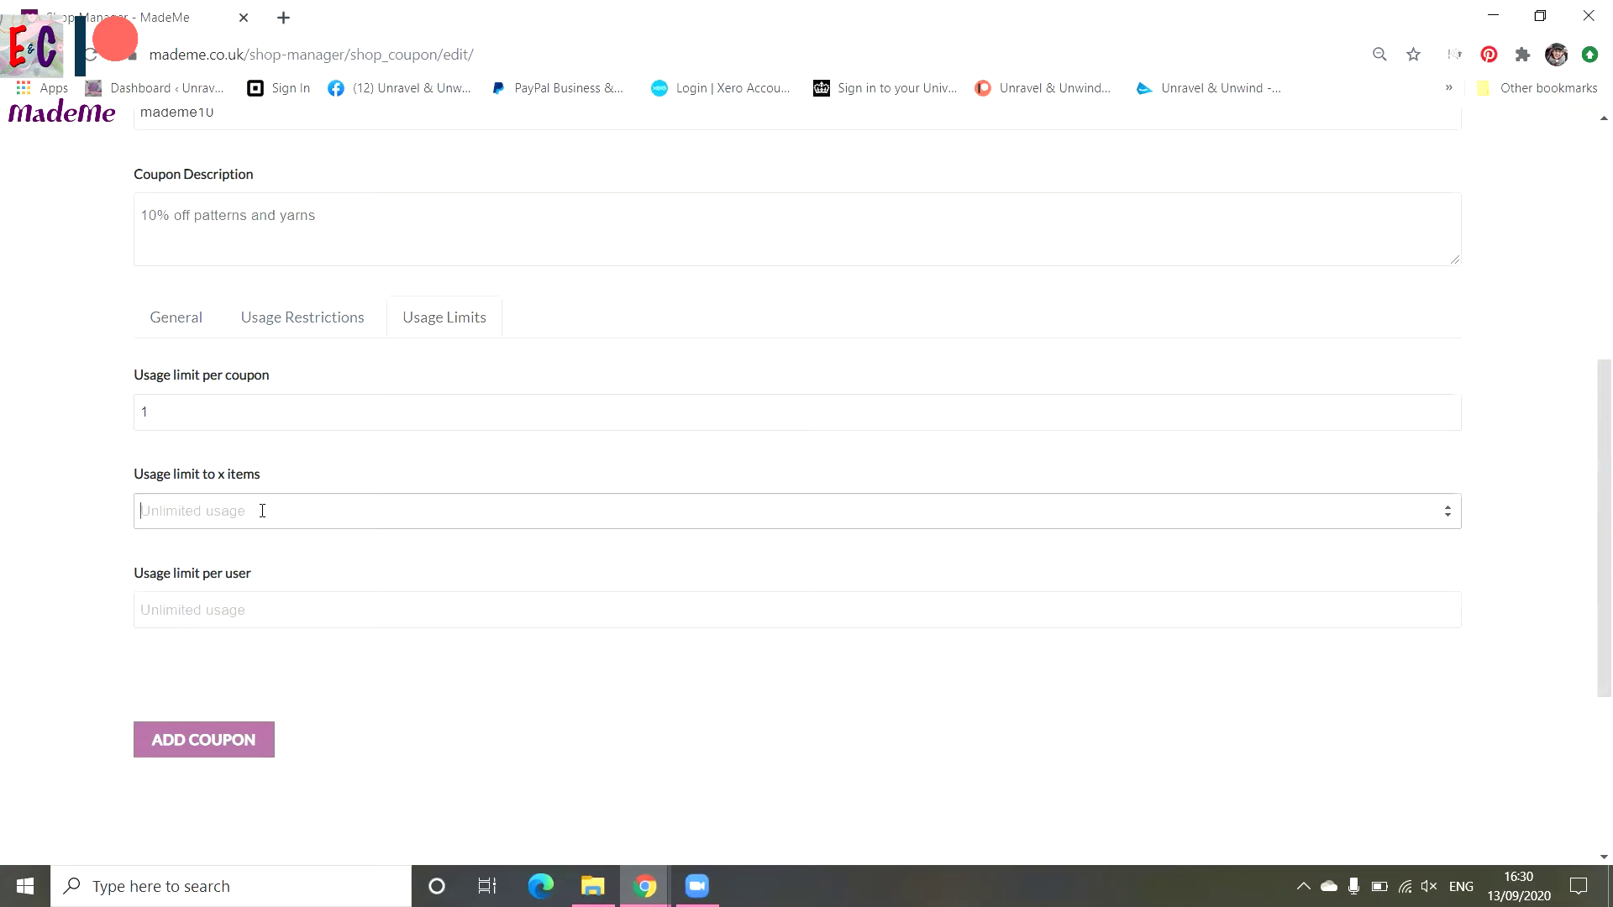
pyautogui.write('5')
pyautogui.click(232, 615)
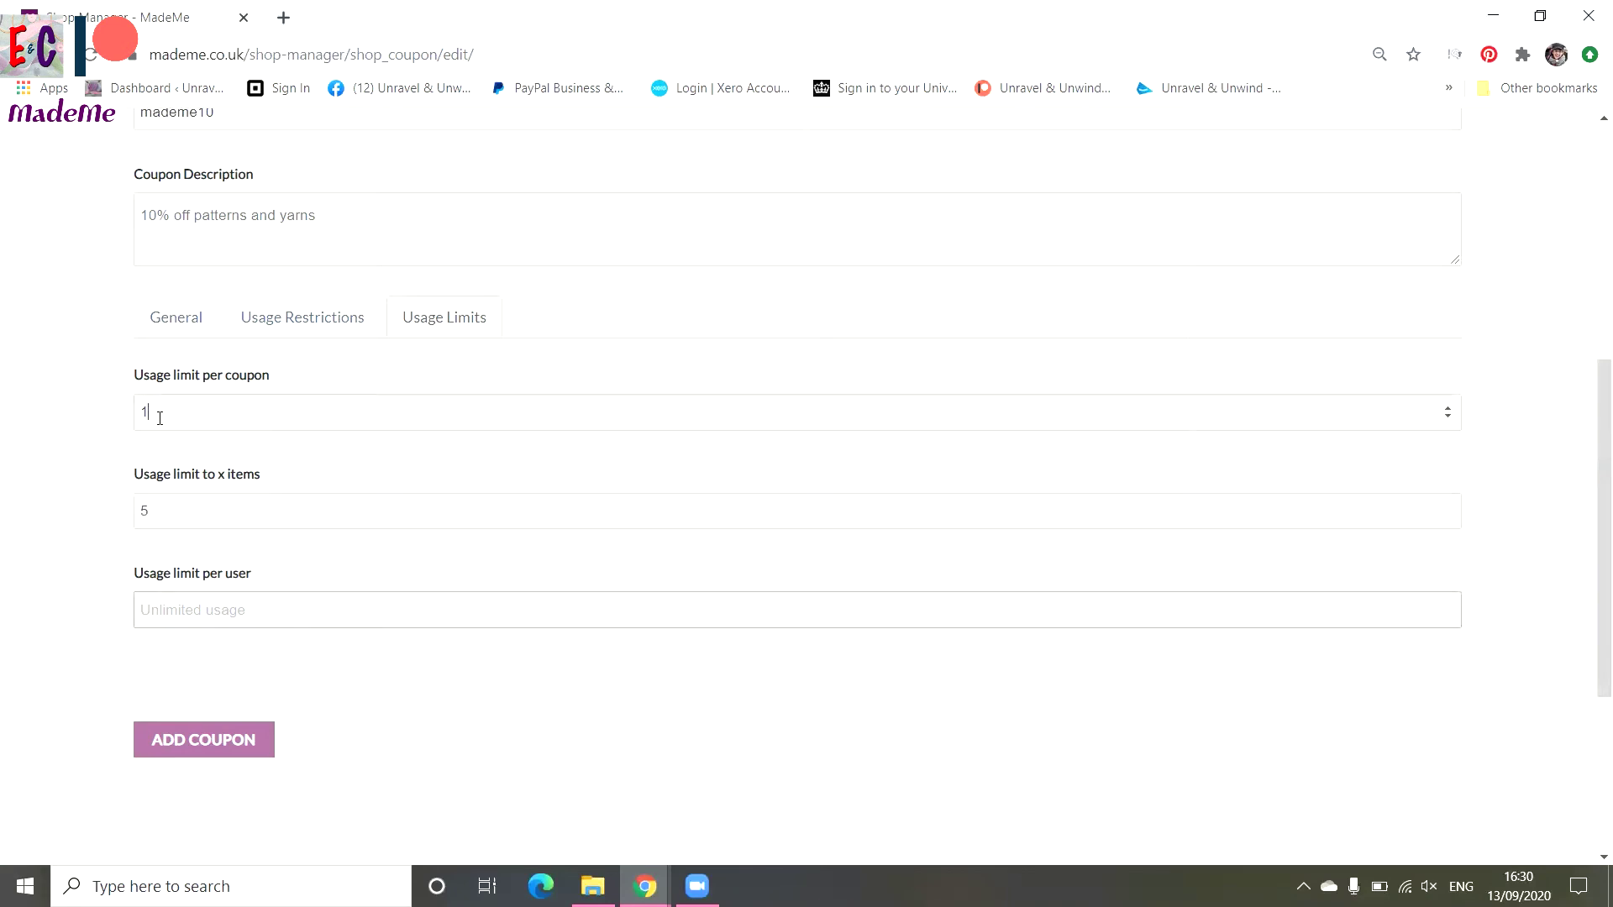
# Step: Delete the per-coupon limit of 1 so it becomes unlimited
pyautogui.moveTo(159, 418); pyautogui.dragTo(124, 425)
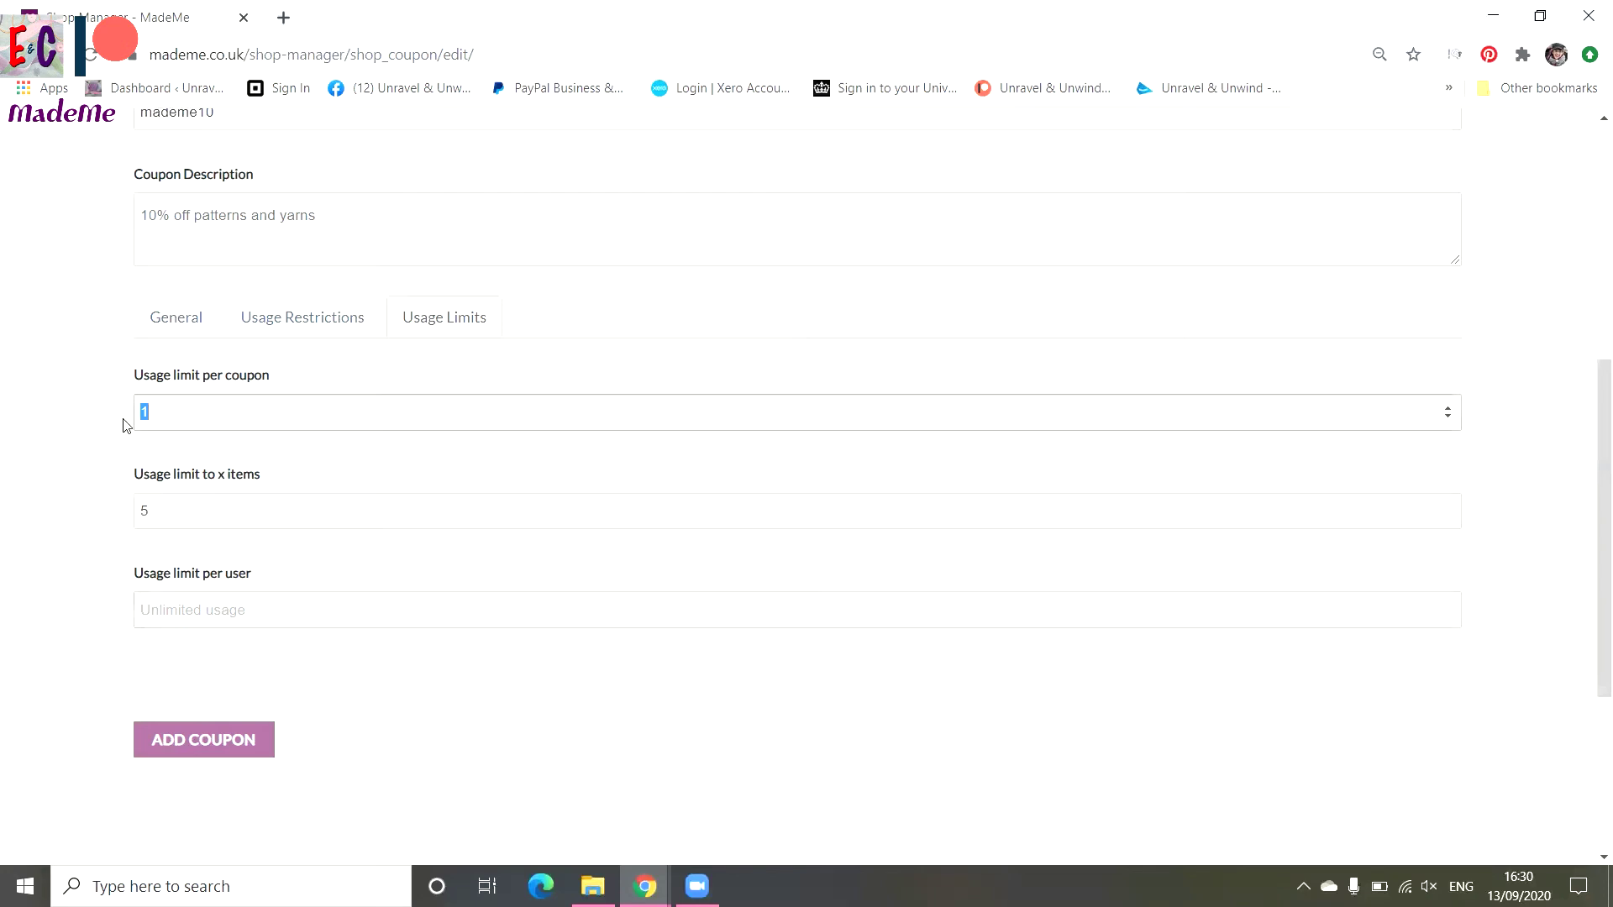
pyautogui.press('BackSpace')
pyautogui.click(105, 435)
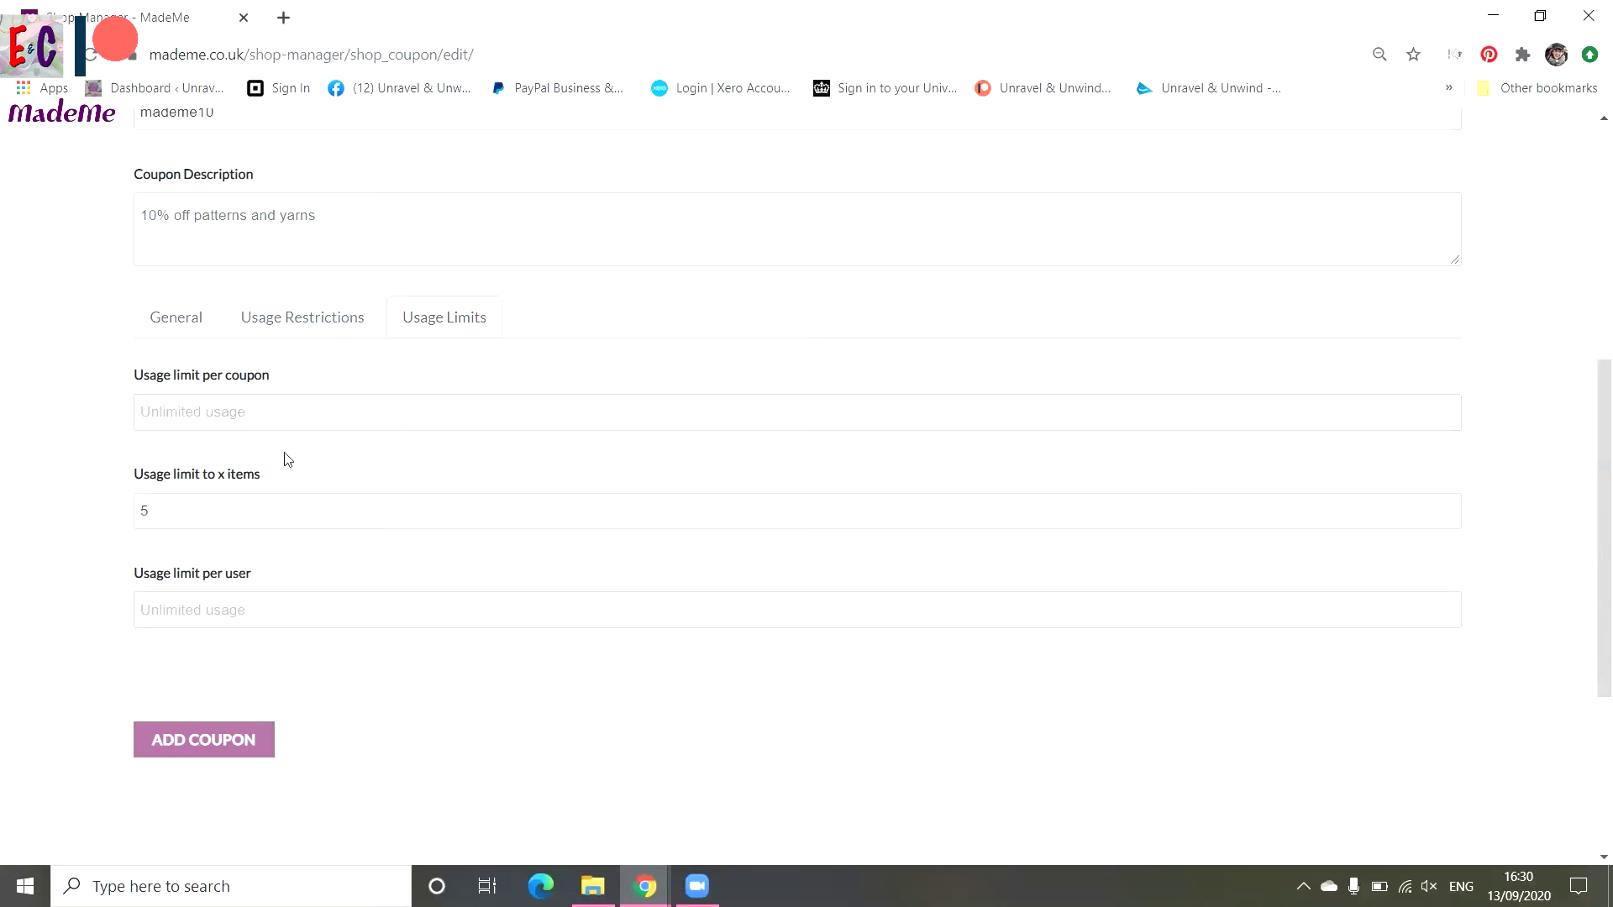
pyautogui.click(324, 600)
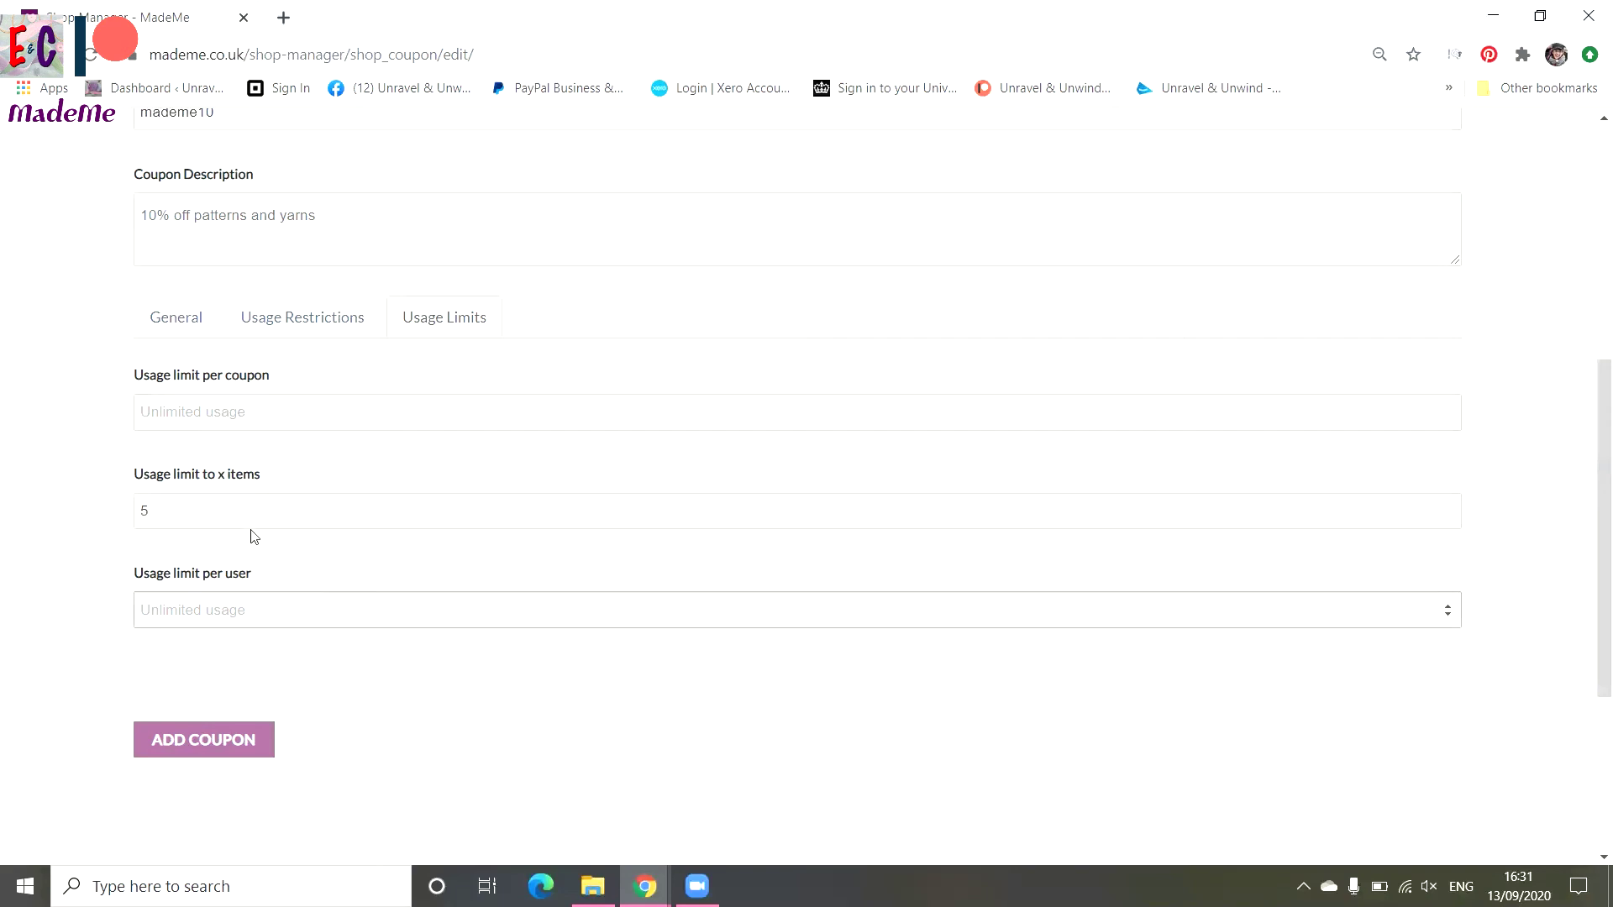
pyautogui.click(176, 507)
# Step: Delete the items limit of 5 and review the completed mademe10 form
pyautogui.press('BackSpace')
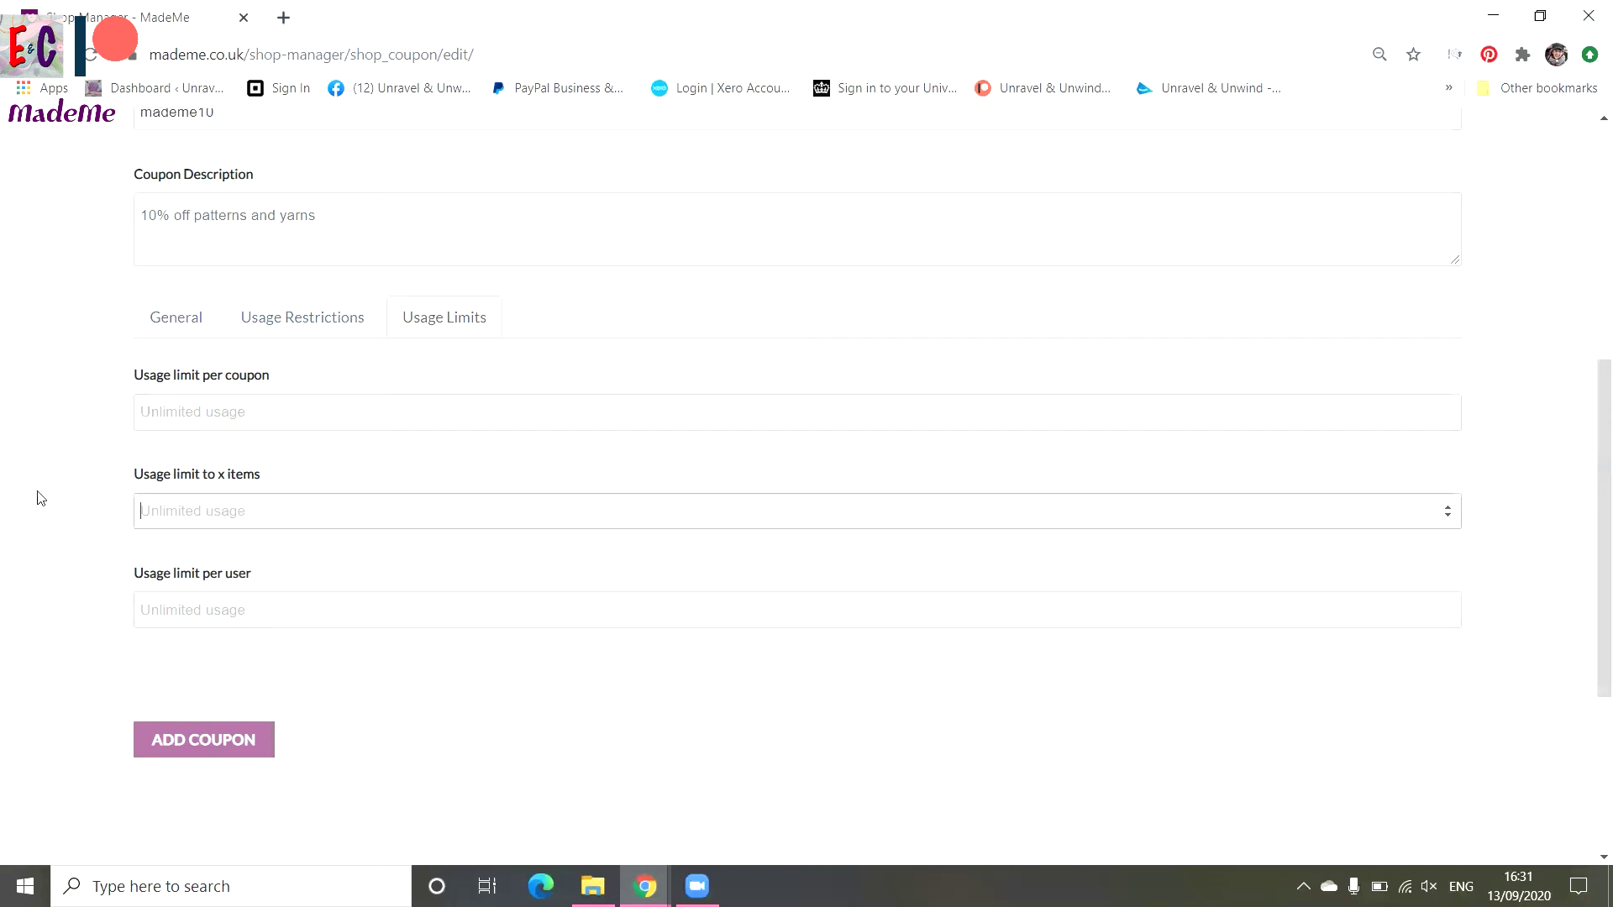
pyautogui.scroll(1, 380, 578)
pyautogui.scroll(-2, 382, 579)
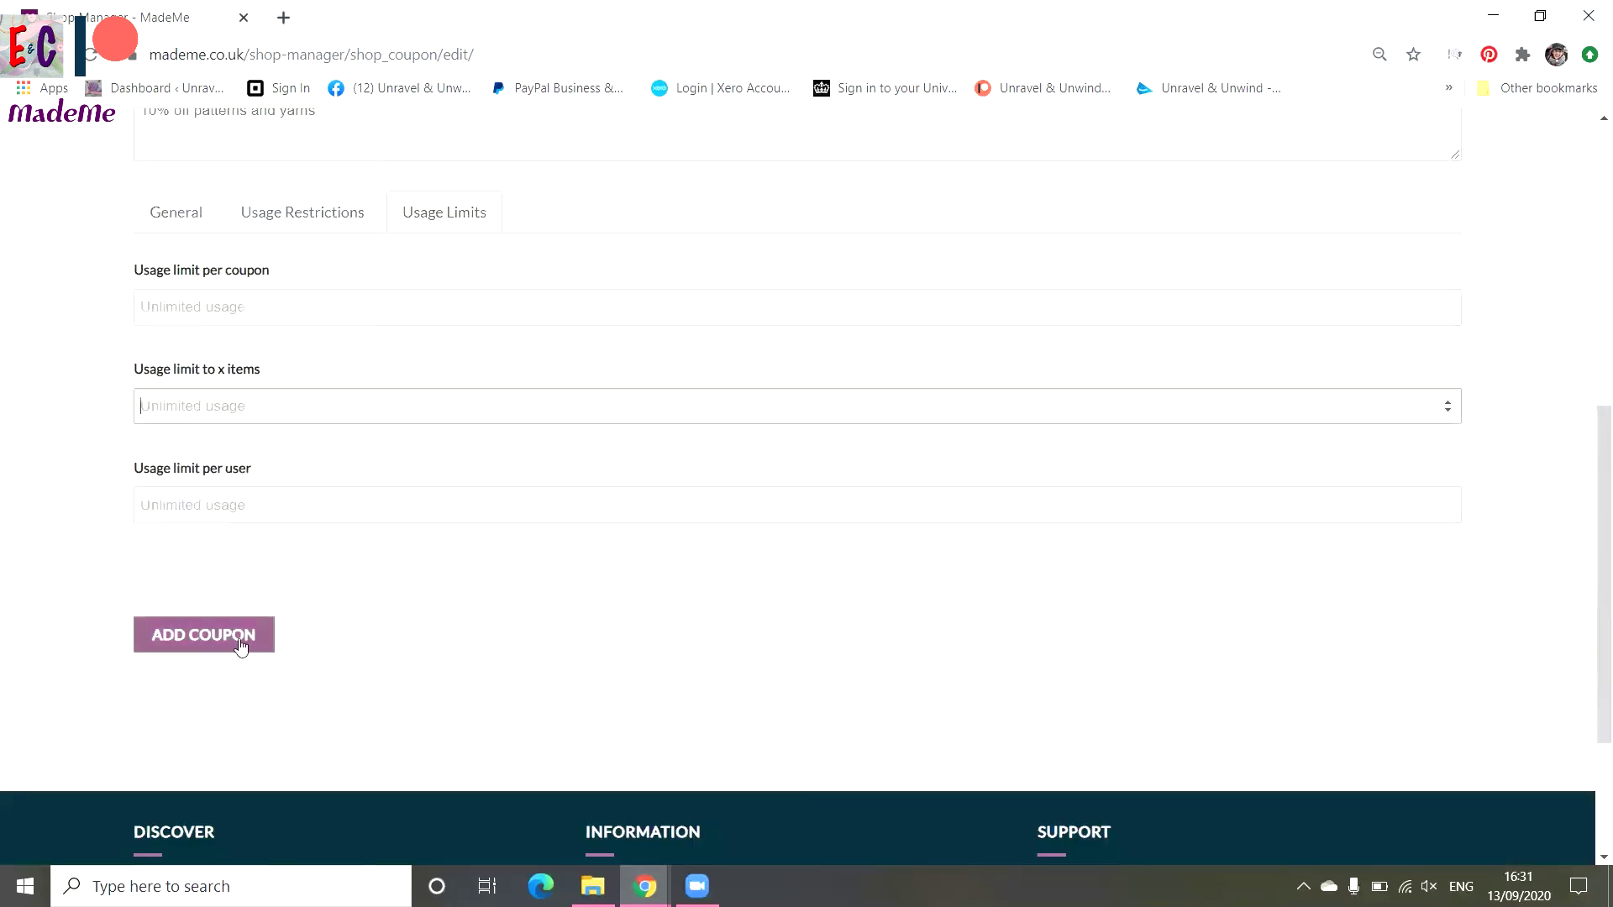
pyautogui.scroll(2, 576, 652)
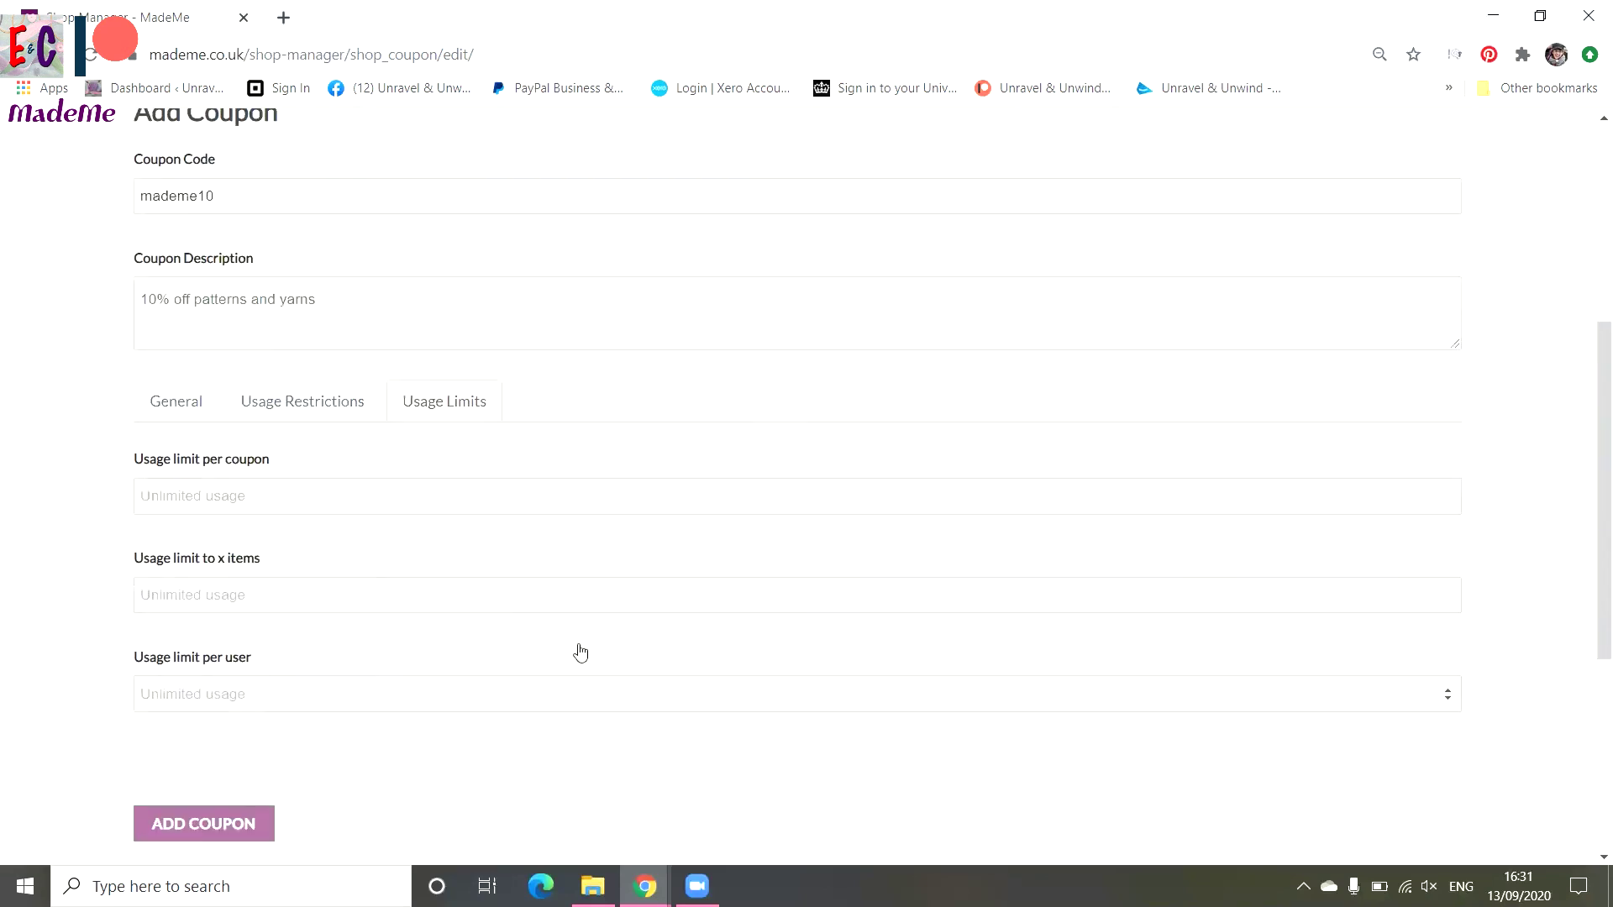
pyautogui.scroll(-3, 330, 581)
pyautogui.scroll(2, 401, 581)
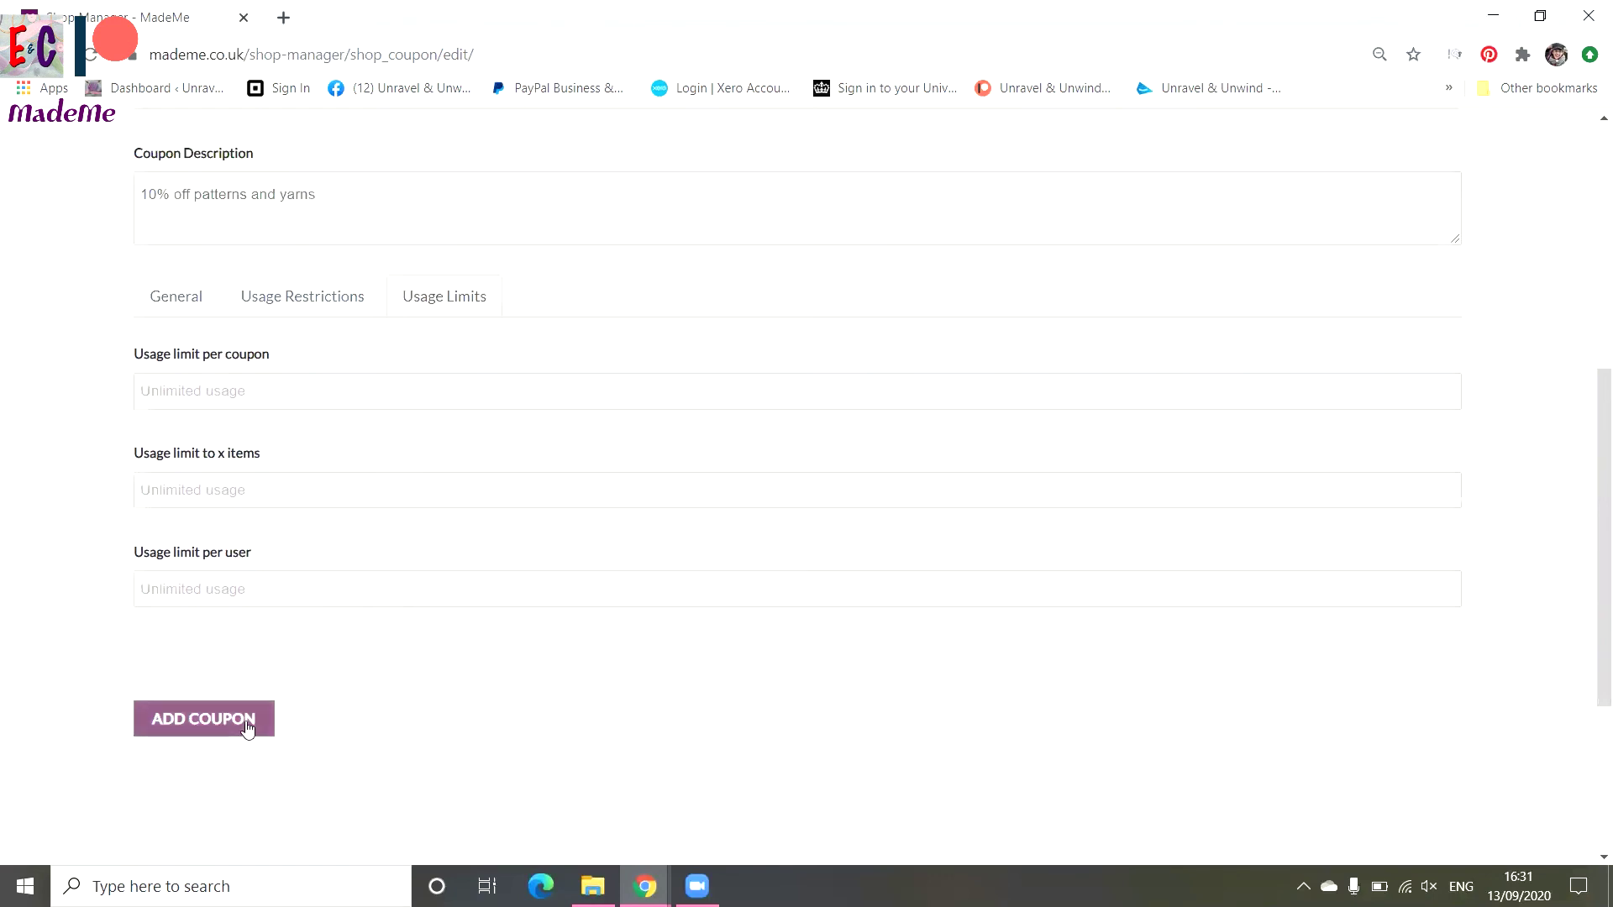
pyautogui.scroll(2, 248, 729)
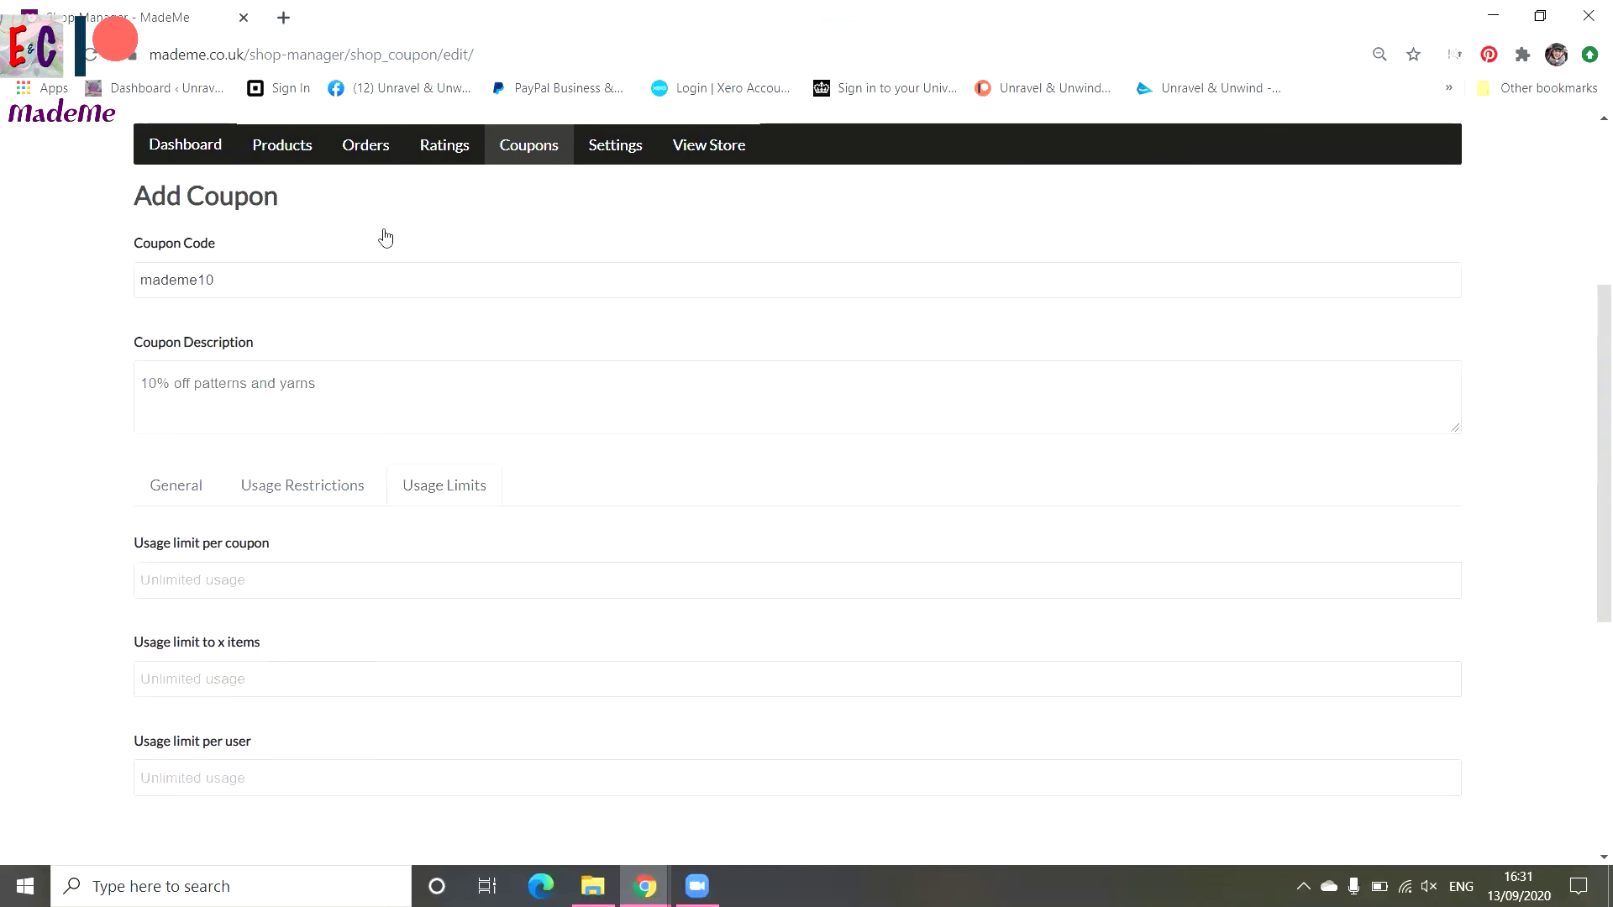
# Step: Keep Percentage discount and change the coupon amount from 10% to 10
pyautogui.click(172, 476)
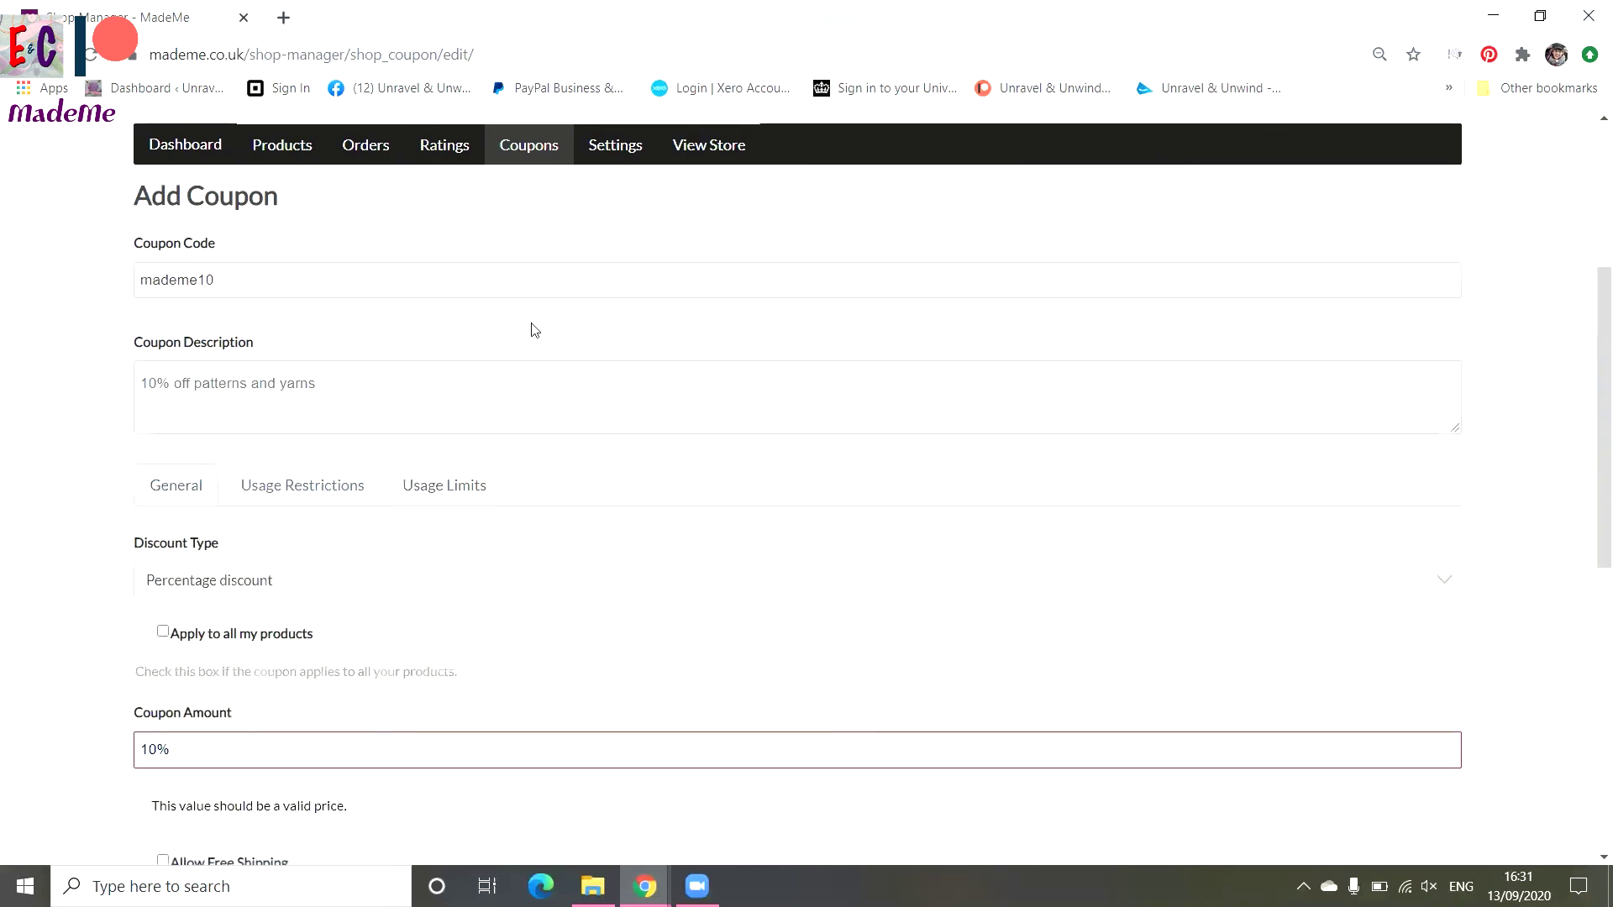
pyautogui.scroll(-3, 535, 329)
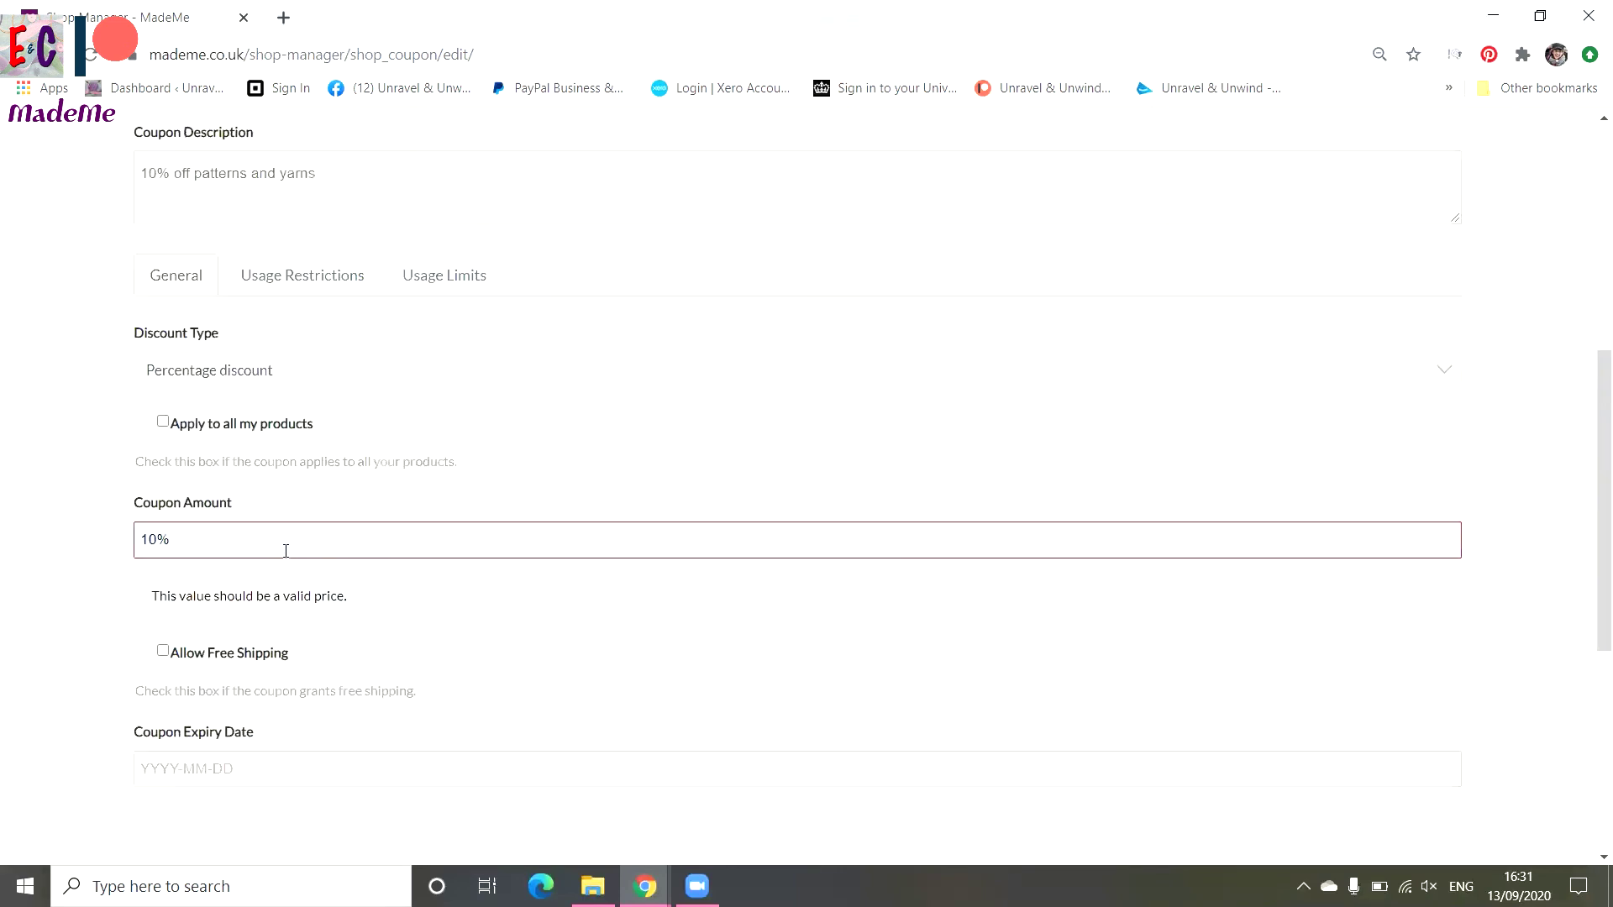
pyautogui.click(306, 371)
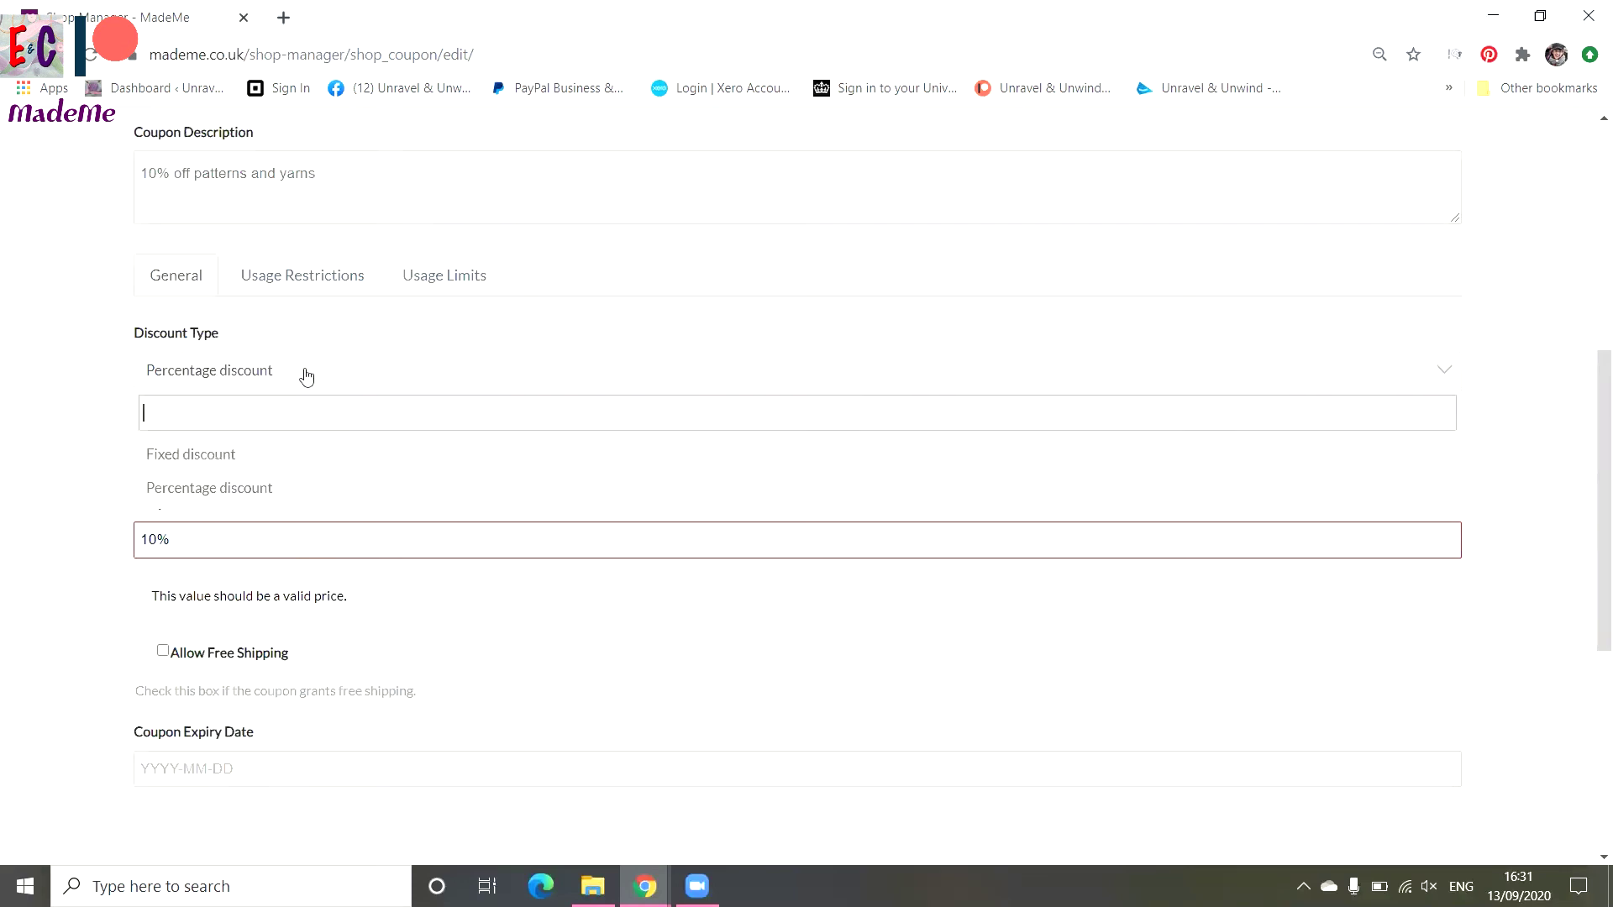
pyautogui.click(282, 542)
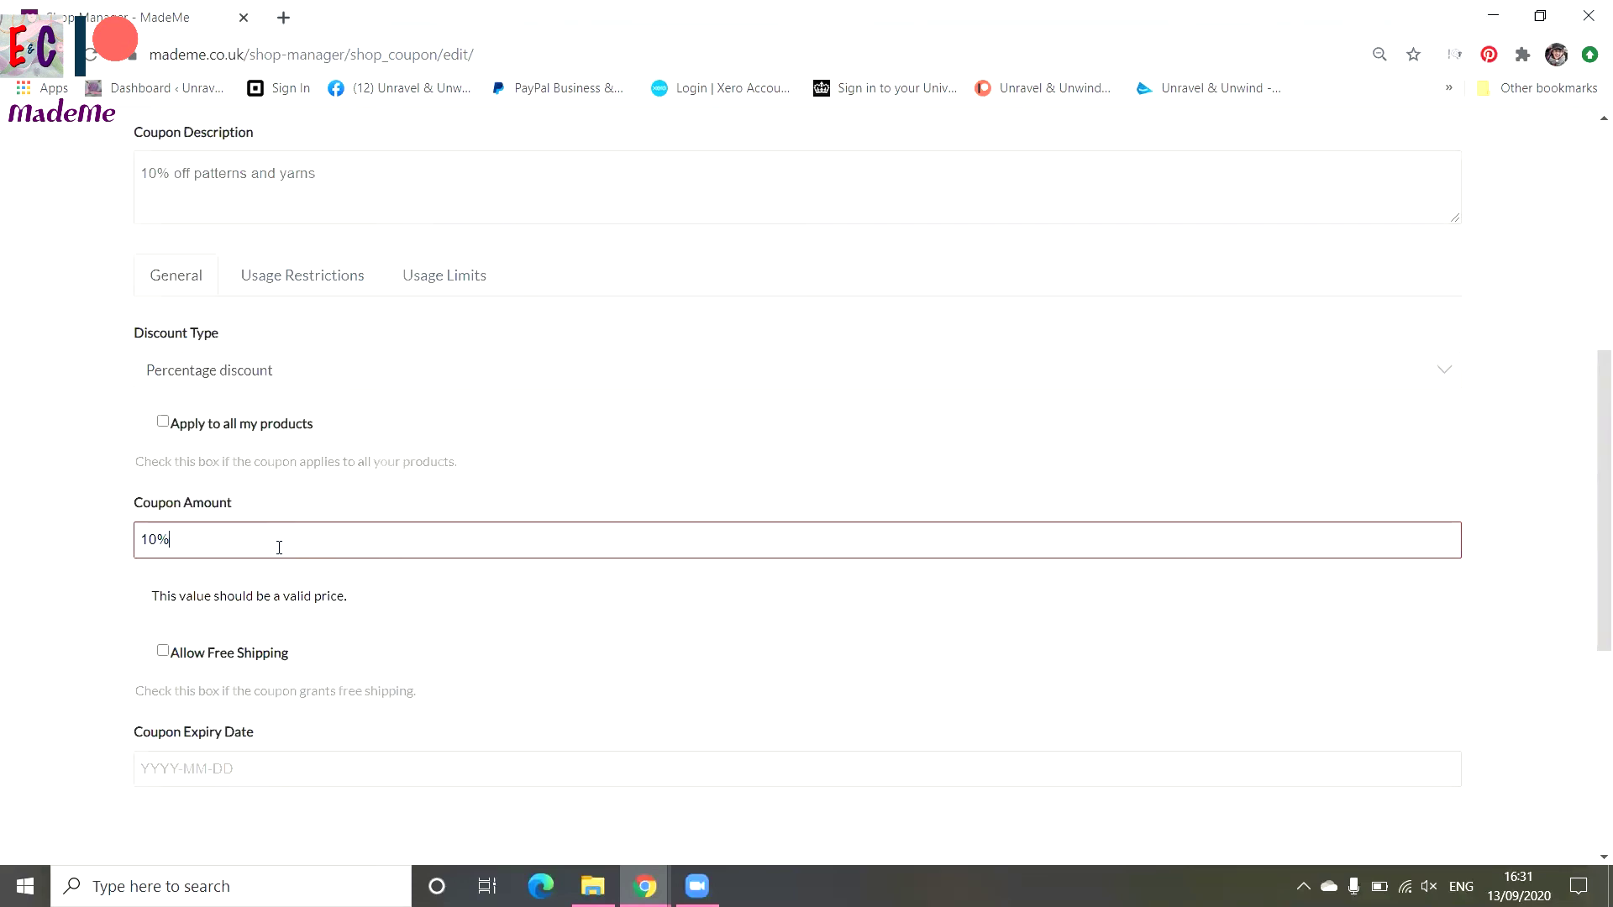
pyautogui.press('BackSpace')
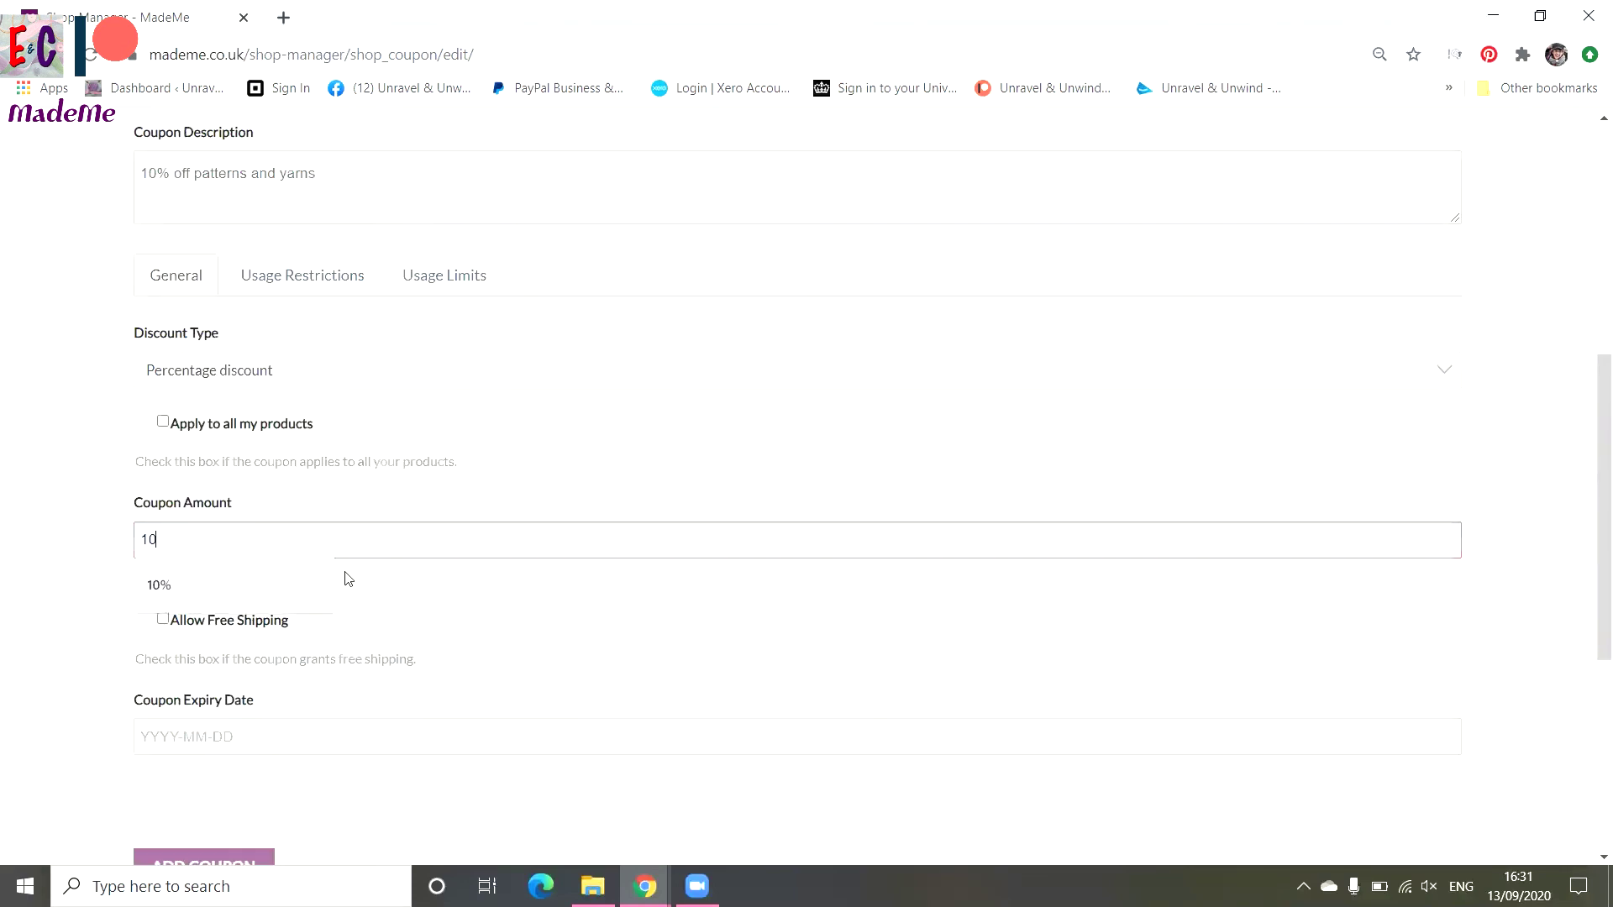
pyautogui.click(540, 609)
# Step: Confirm the amount of 10 and save the mademe10 coupon
pyautogui.scroll(-3, 526, 566)
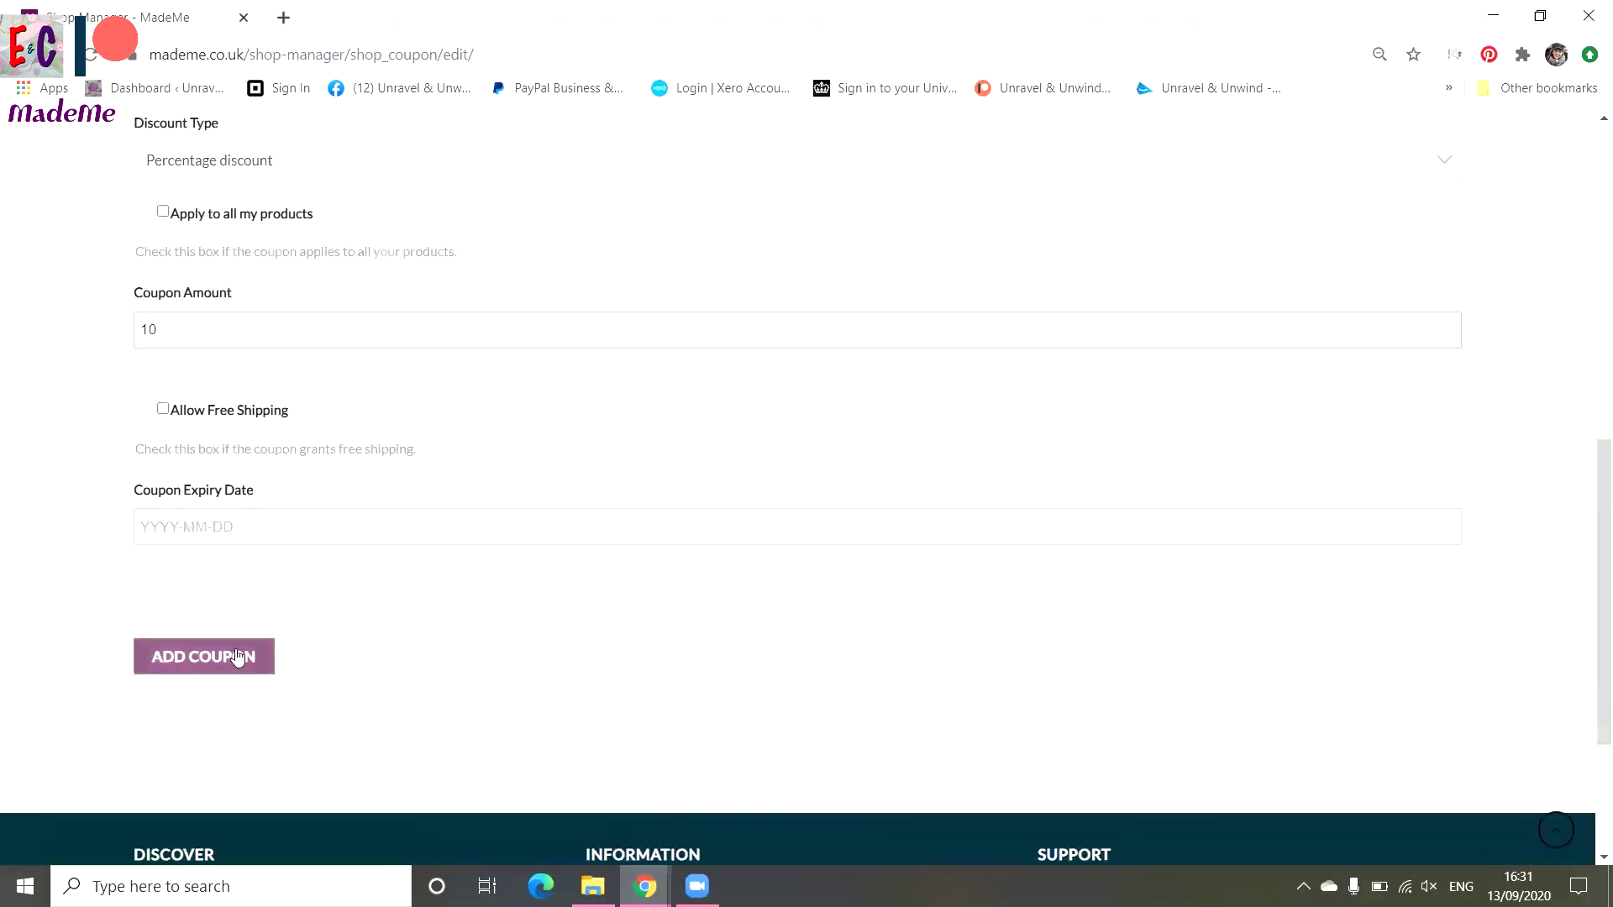
pyautogui.click(215, 340)
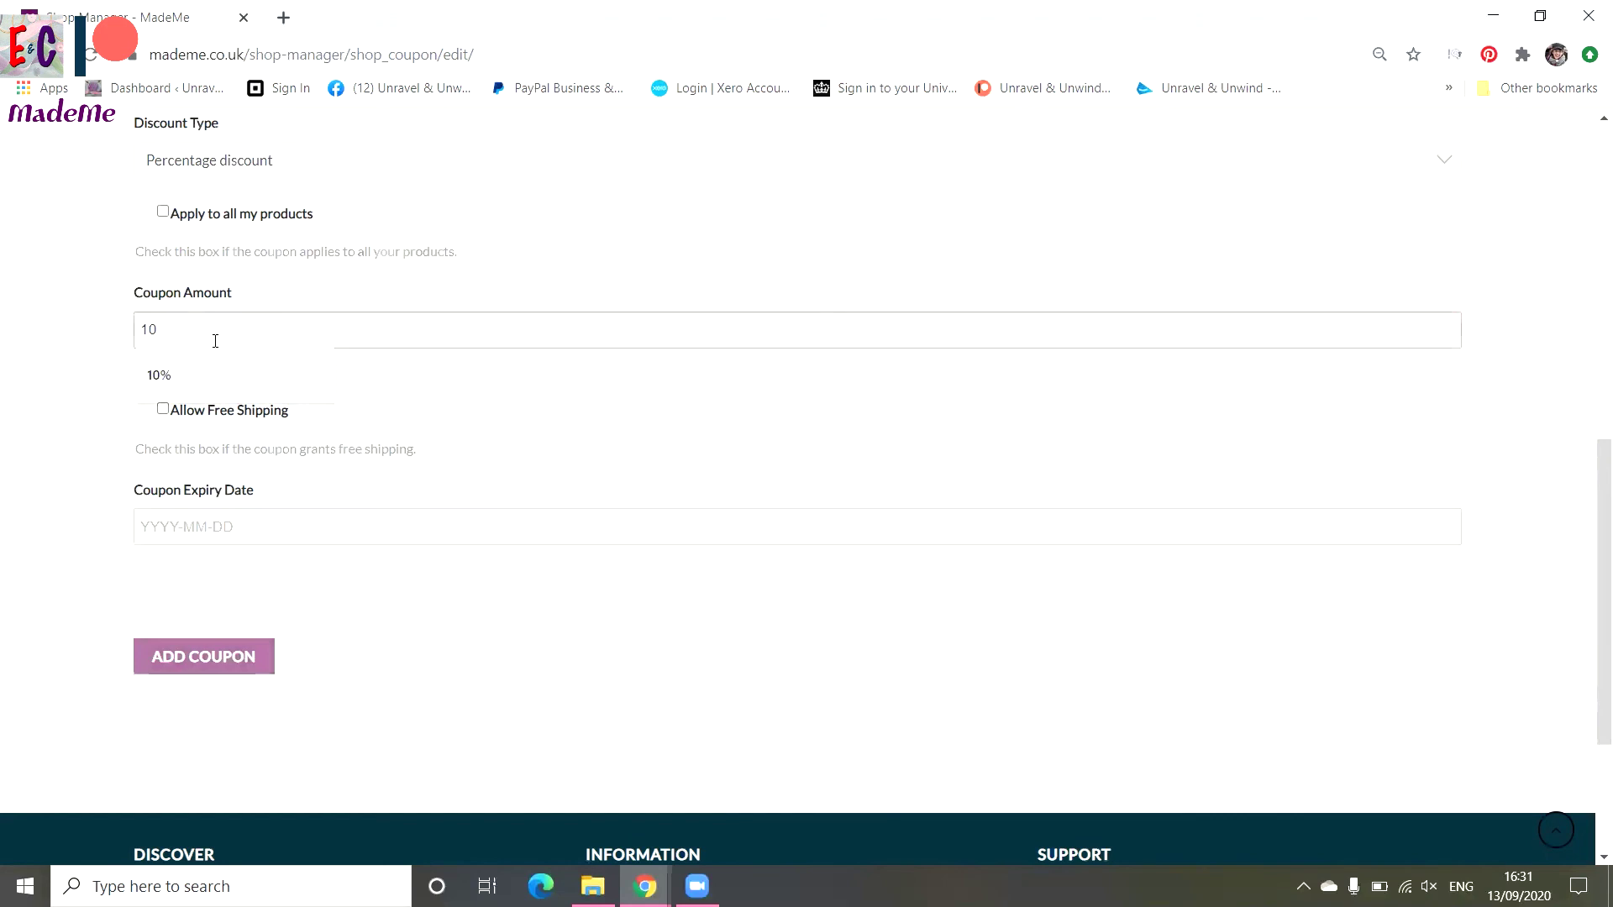
pyautogui.click(446, 430)
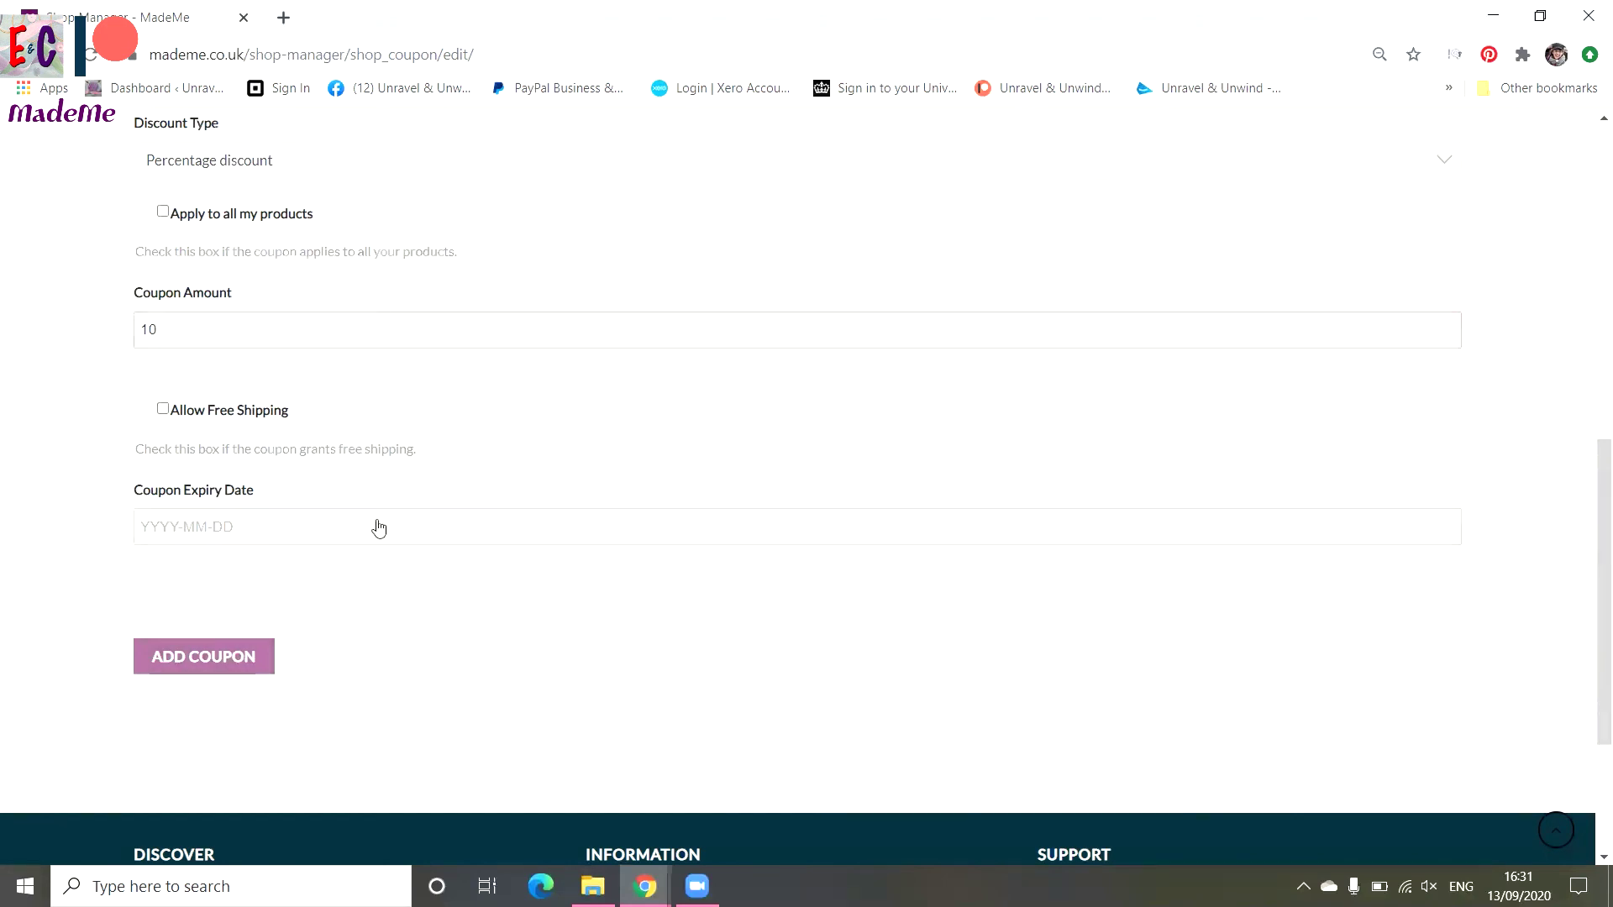
pyautogui.click(217, 668)
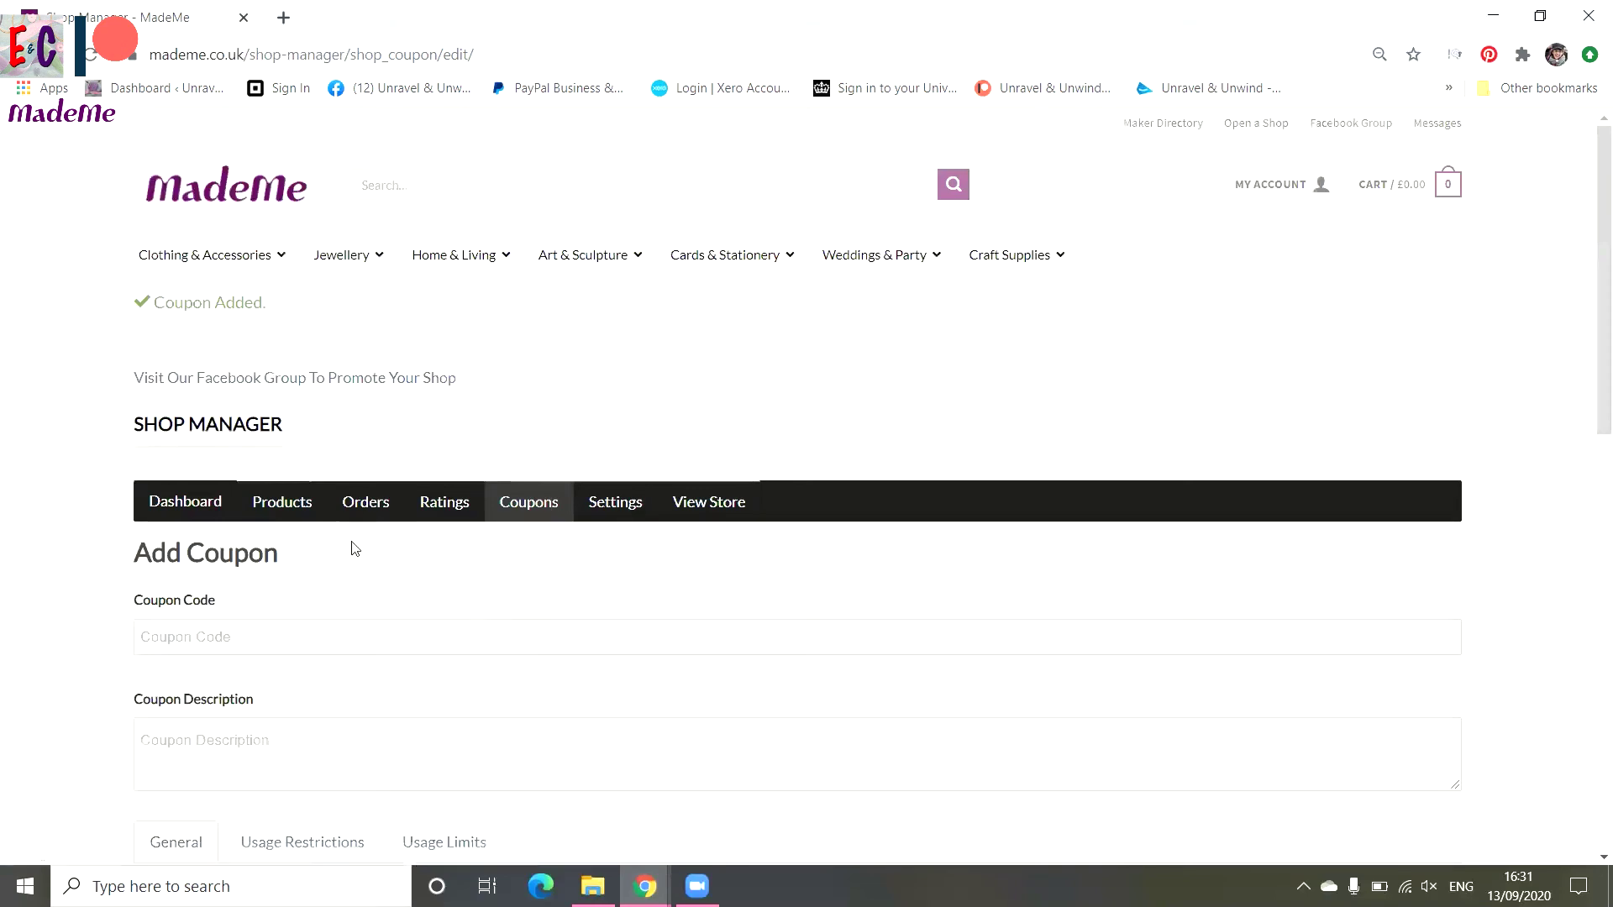
# Step: Reload the coupons list to see mademe10 listed as a 10 Percentage Discount
pyautogui.click(537, 501)
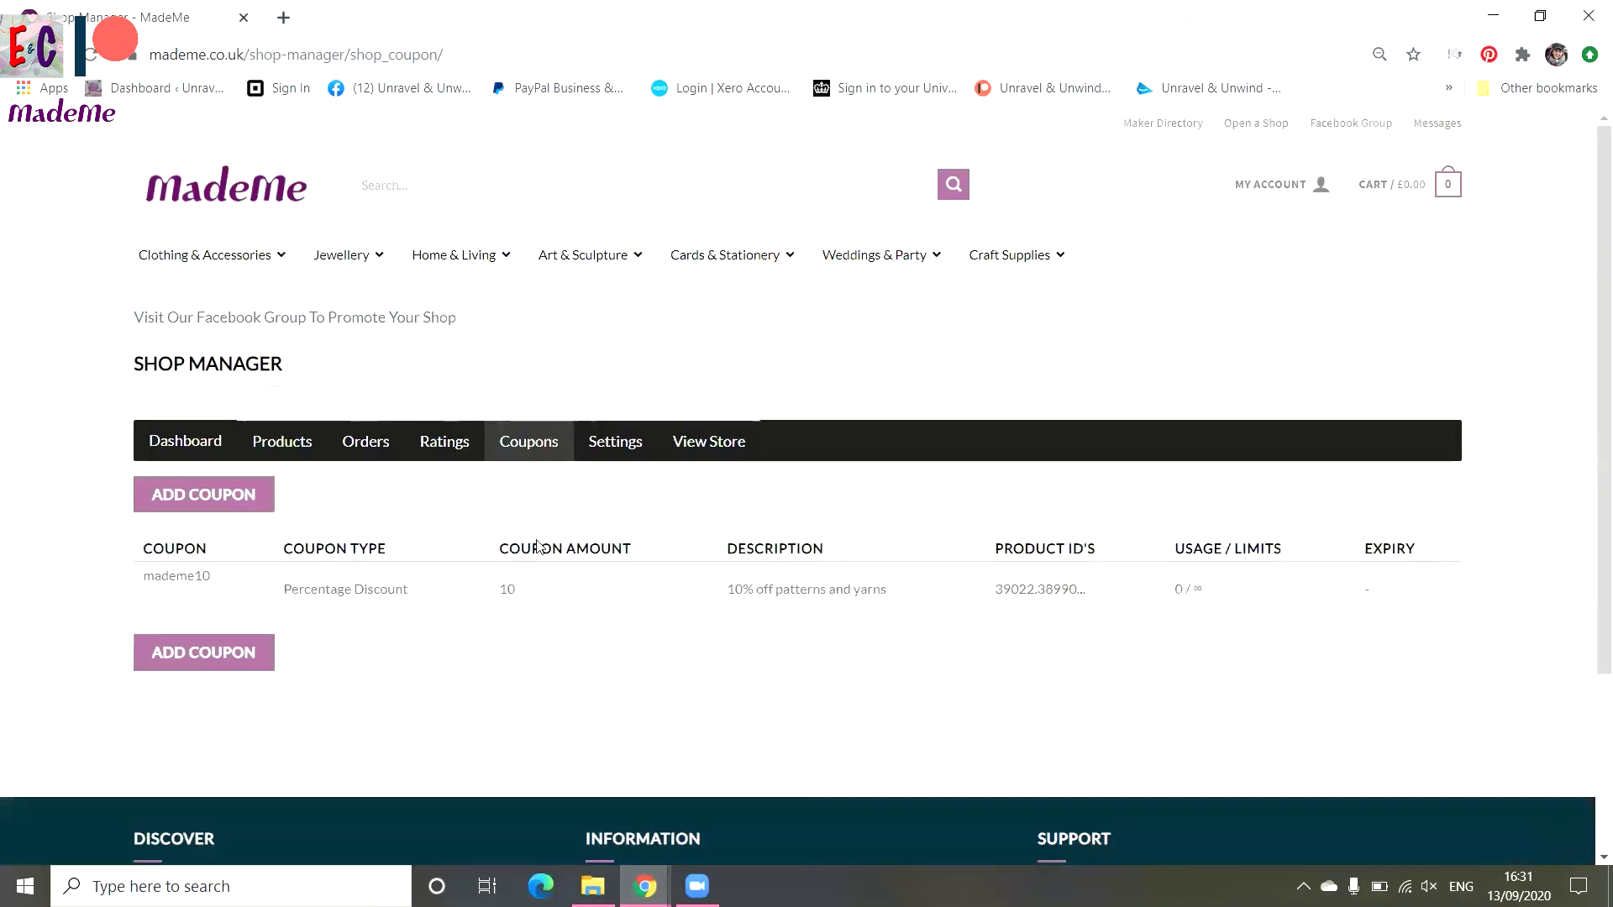
pyautogui.scroll(-1, 537, 588)
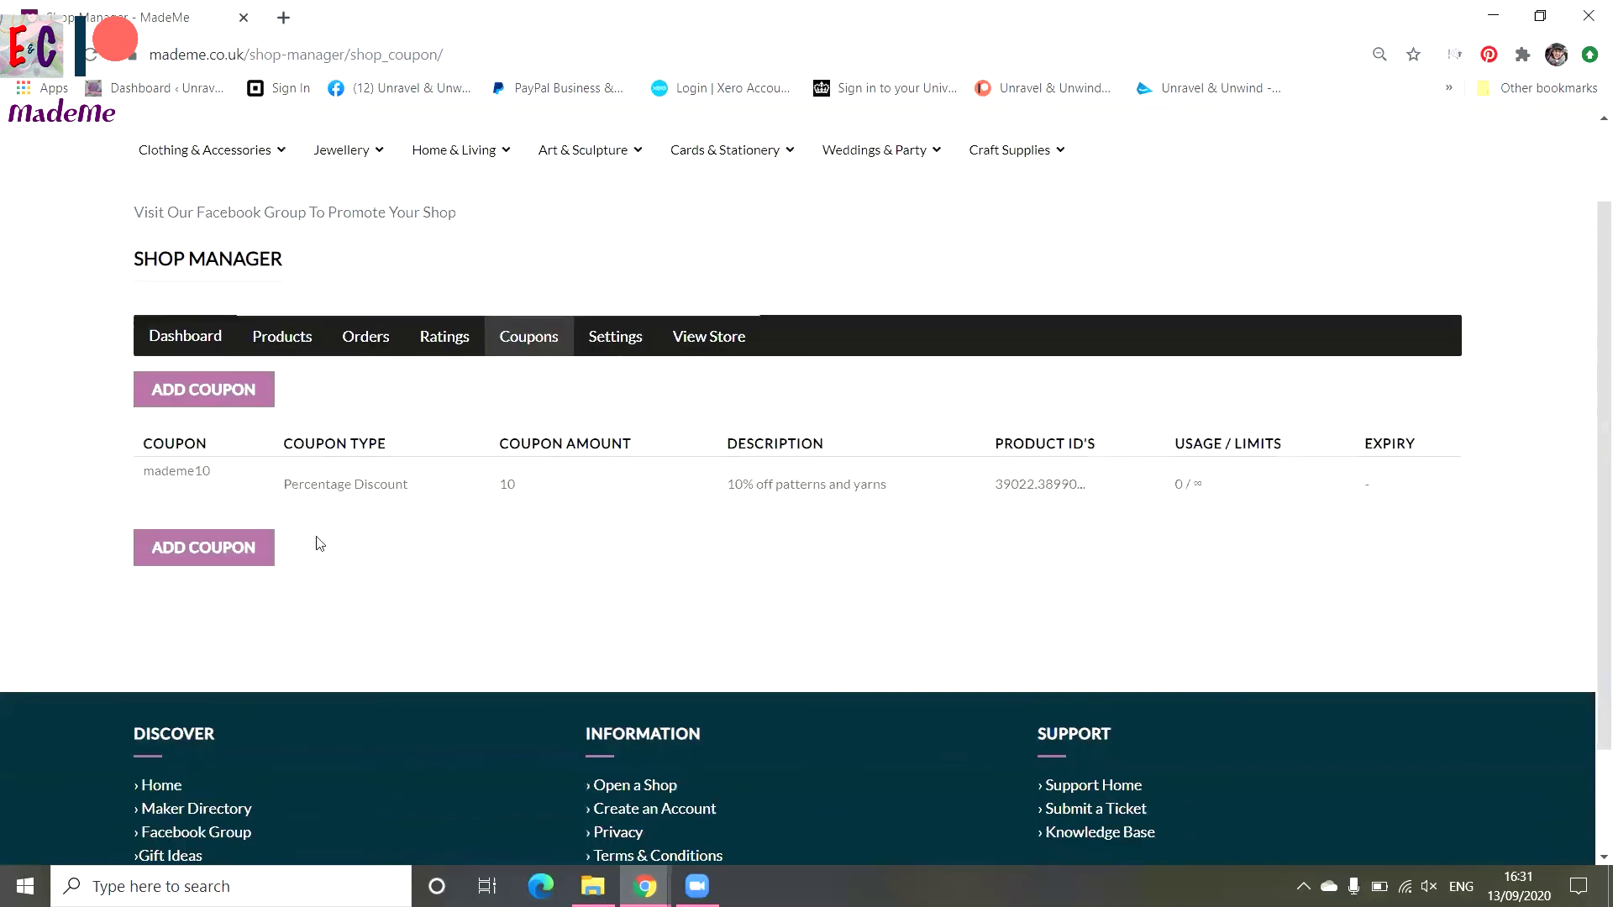
pyautogui.moveTo(178, 502)
pyautogui.click(540, 335)
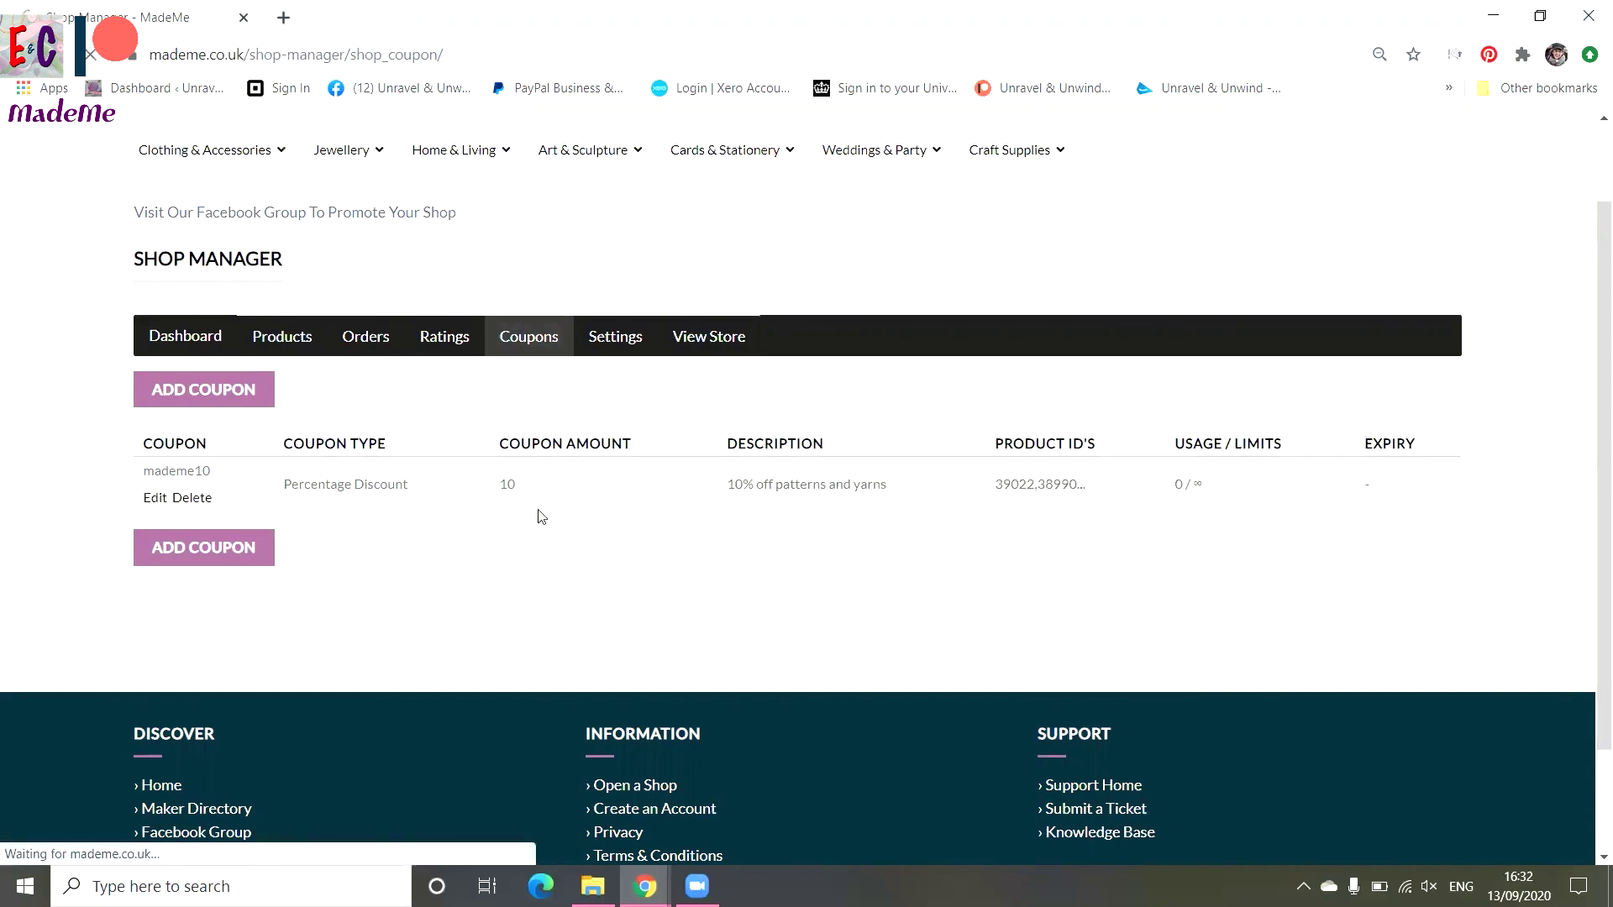